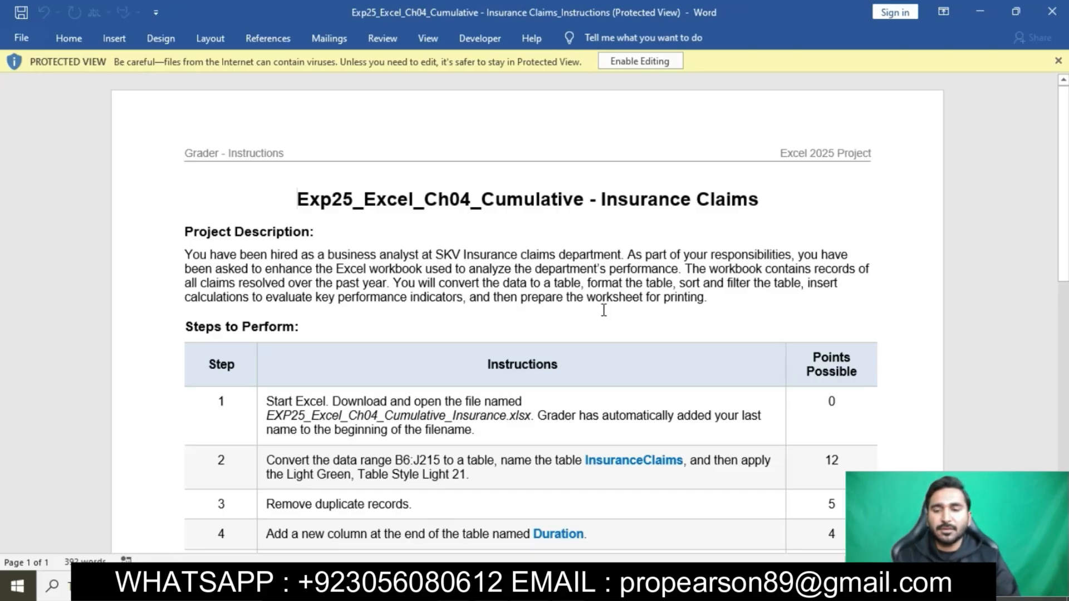
Enable editing of the Word instructions and set the text from the Steps to Perform heading to the document end to 12 pt.
{"action": "left_click", "coordinate": [631, 66]}
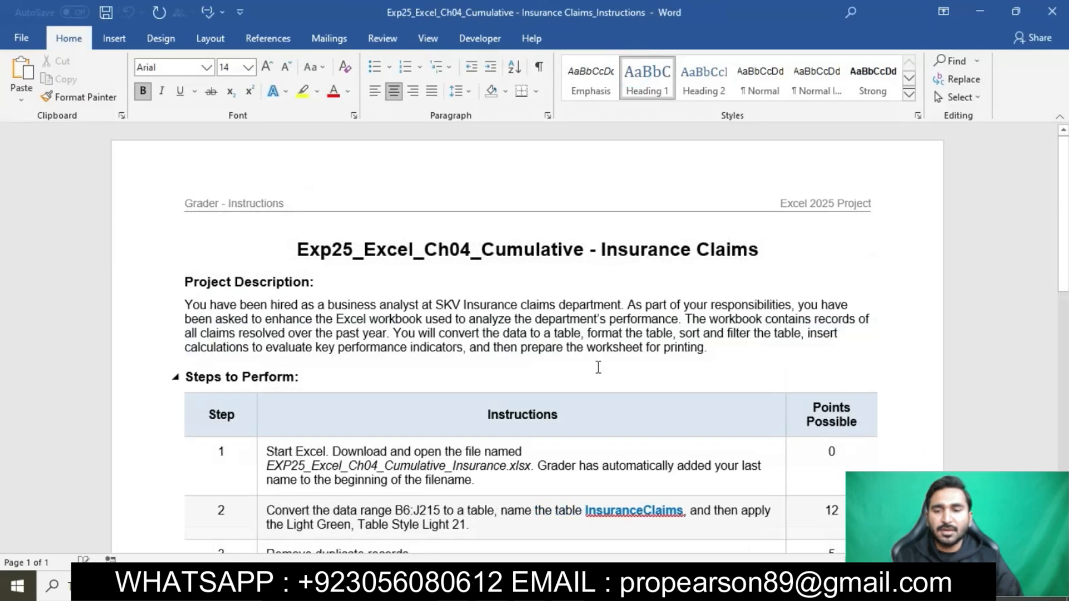
{"action": "scroll", "coordinate": [496, 354], "scroll_direction": "down", "scroll_amount": 2}
{"action": "left_click_drag", "start_coordinate": [212, 327], "coordinate": [423, 585]}
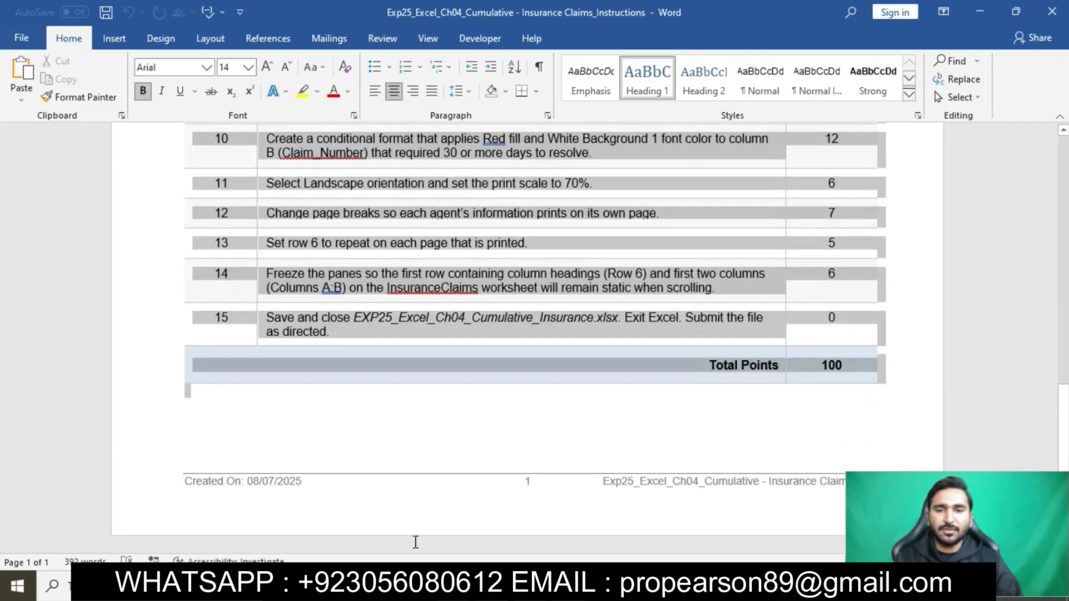
{"action": "left_click", "coordinate": [248, 68]}
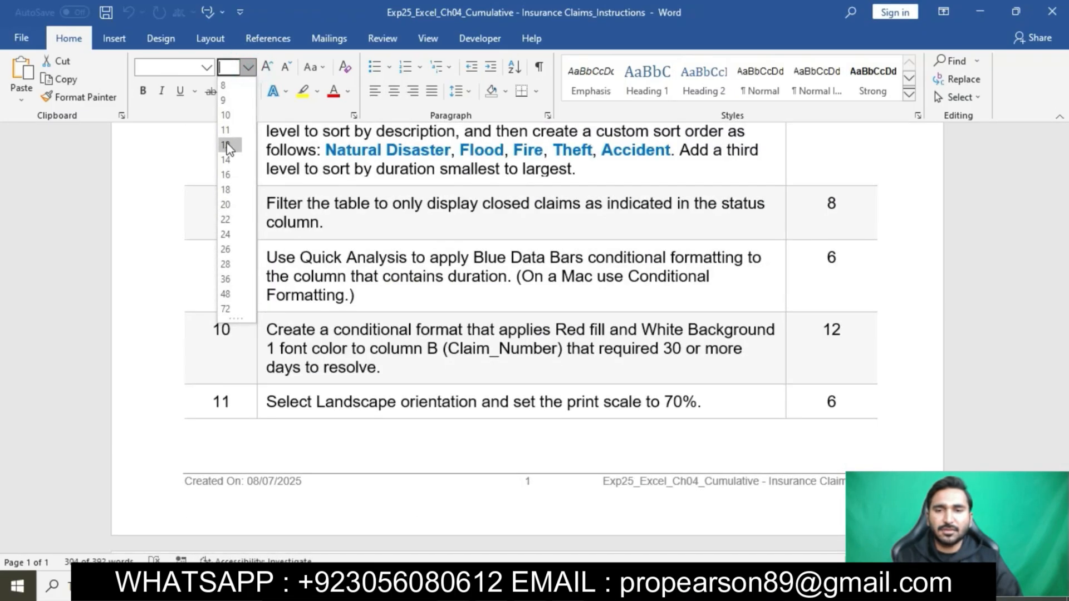
{"action": "left_click", "coordinate": [228, 146]}
{"action": "scroll", "coordinate": [429, 222], "scroll_direction": "up", "scroll_amount": 3}
{"action": "left_click", "coordinate": [429, 234]}
Highlight the document title Exp25_Excel_Ch04_Cumulative - Insurance Claims in yellow.
{"action": "scroll", "coordinate": [429, 234], "scroll_direction": "up", "scroll_amount": 2}
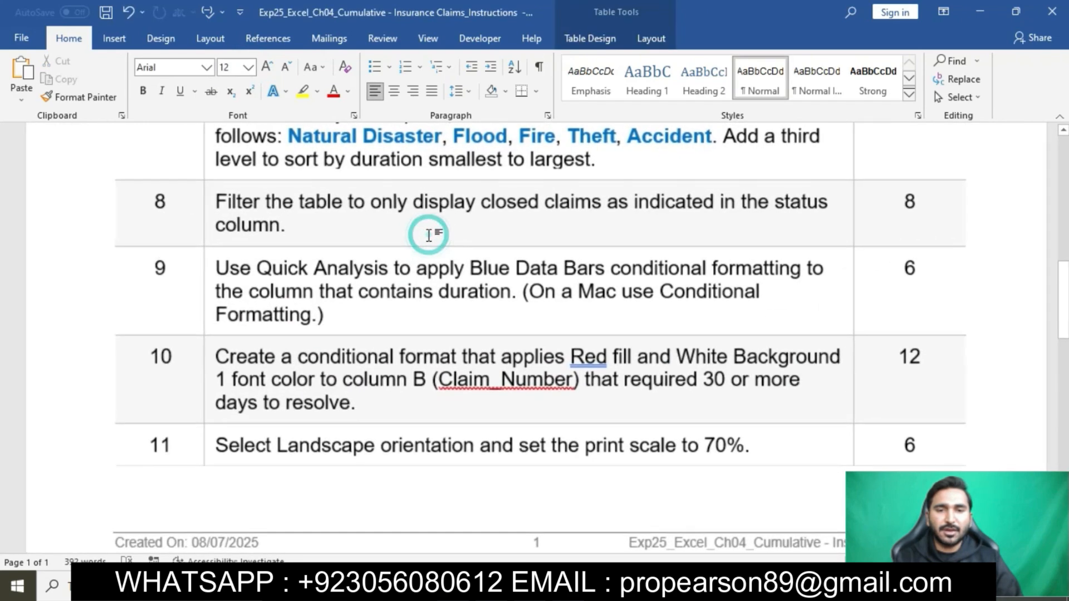
{"action": "scroll", "coordinate": [429, 235], "scroll_direction": "up", "scroll_amount": 15}
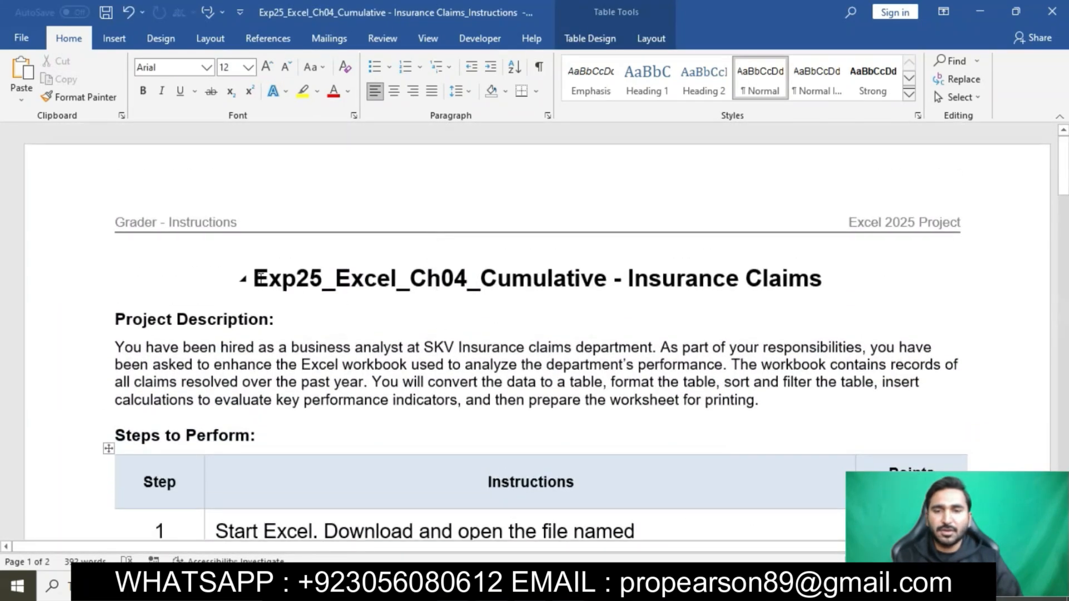
{"action": "left_click_drag", "start_coordinate": [254, 278], "coordinate": [783, 286]}
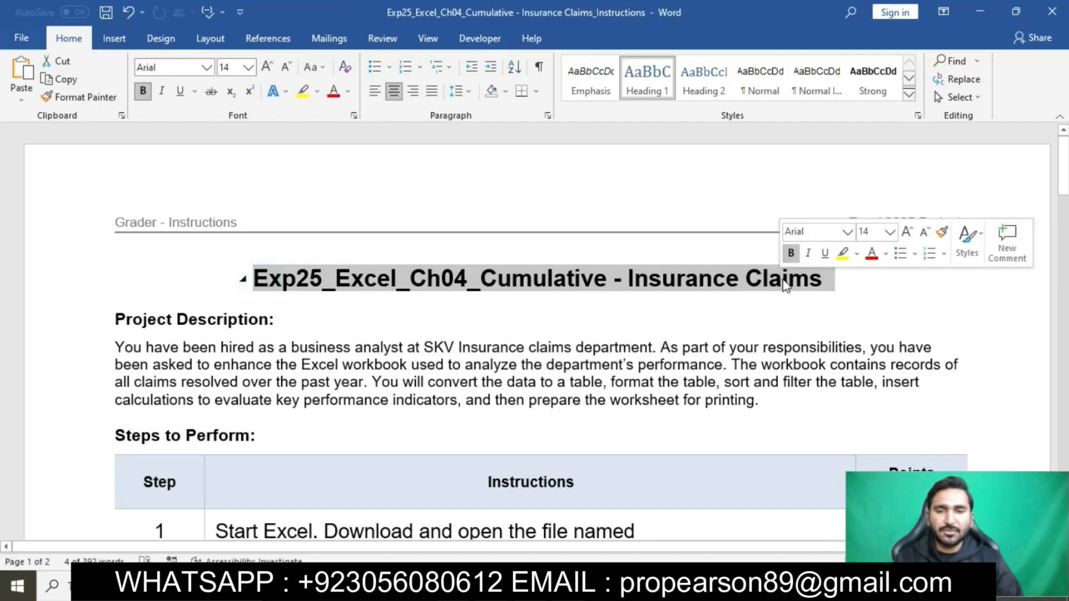
{"action": "left_click", "coordinate": [842, 255]}
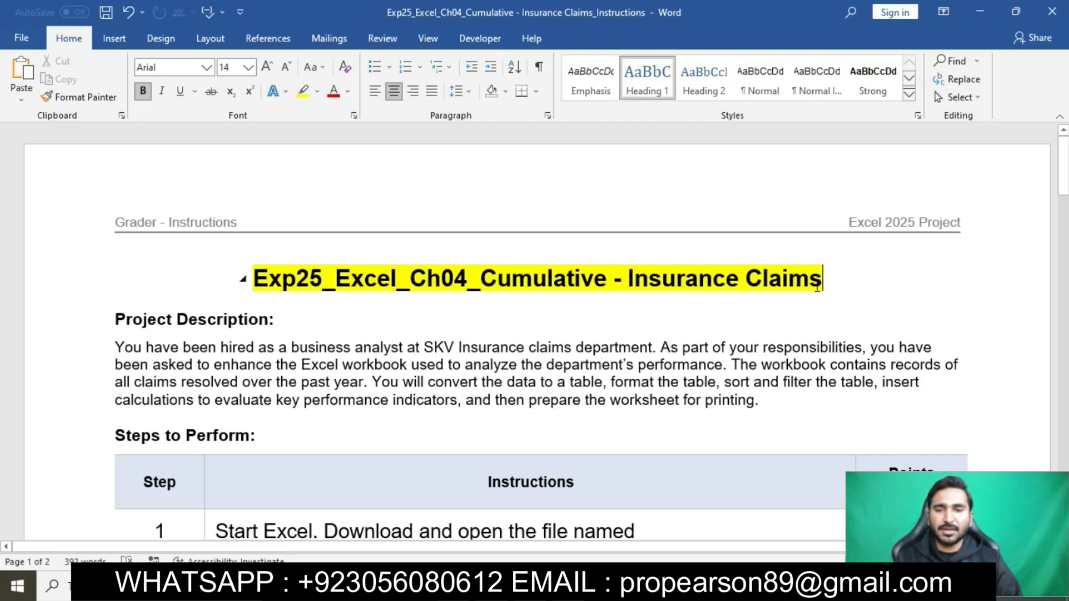
Highlight the whole step 1 instruction in the steps table in yellow.
{"action": "scroll", "coordinate": [817, 286], "scroll_direction": "down", "scroll_amount": 5}
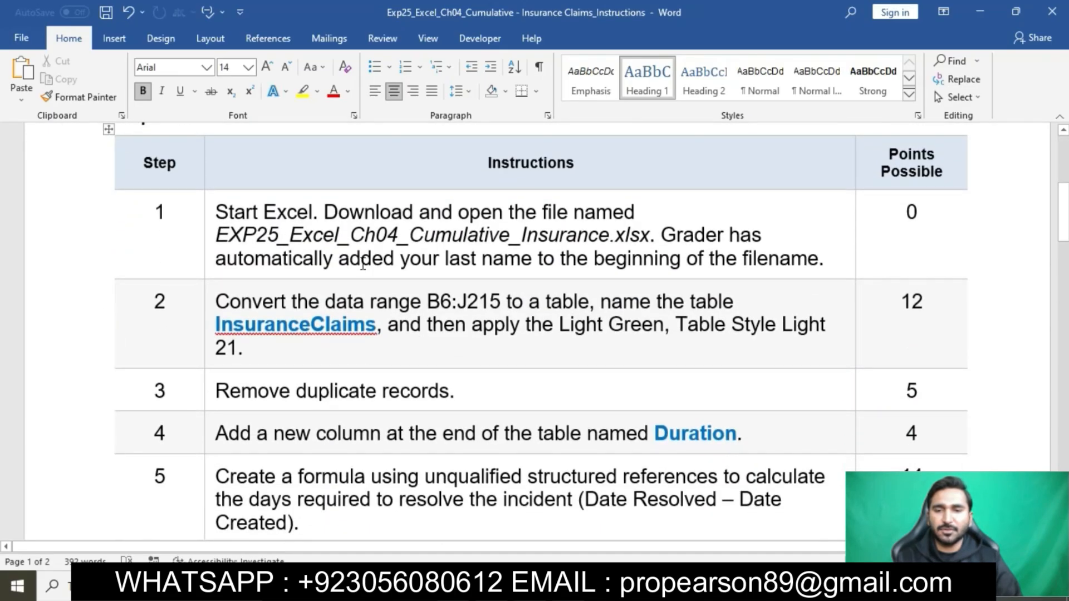
{"action": "left_click", "coordinate": [210, 221]}
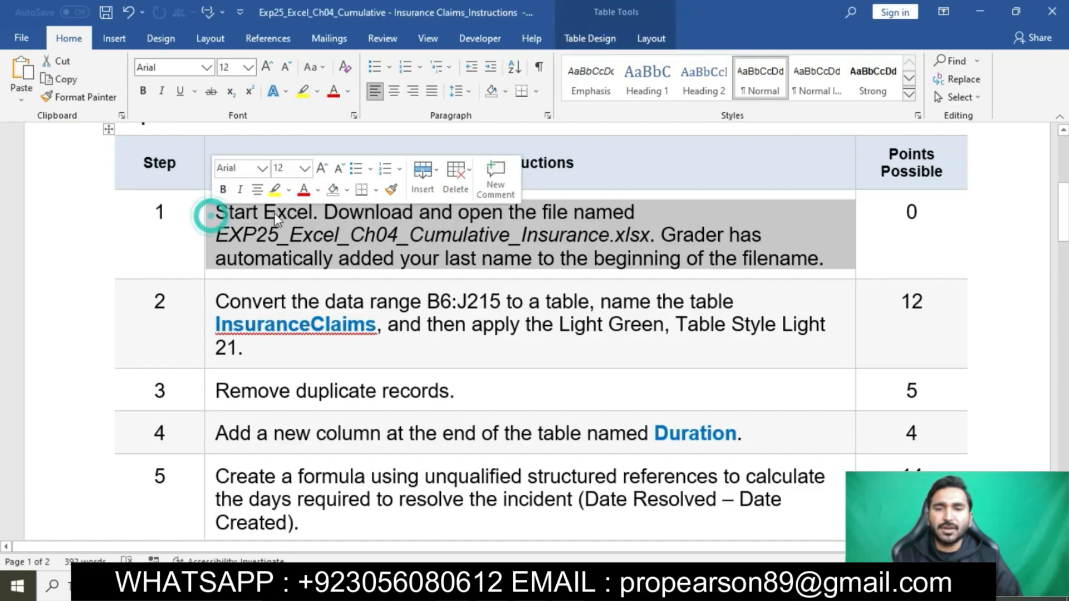
{"action": "left_click", "coordinate": [275, 191]}
{"action": "left_click", "coordinate": [344, 232]}
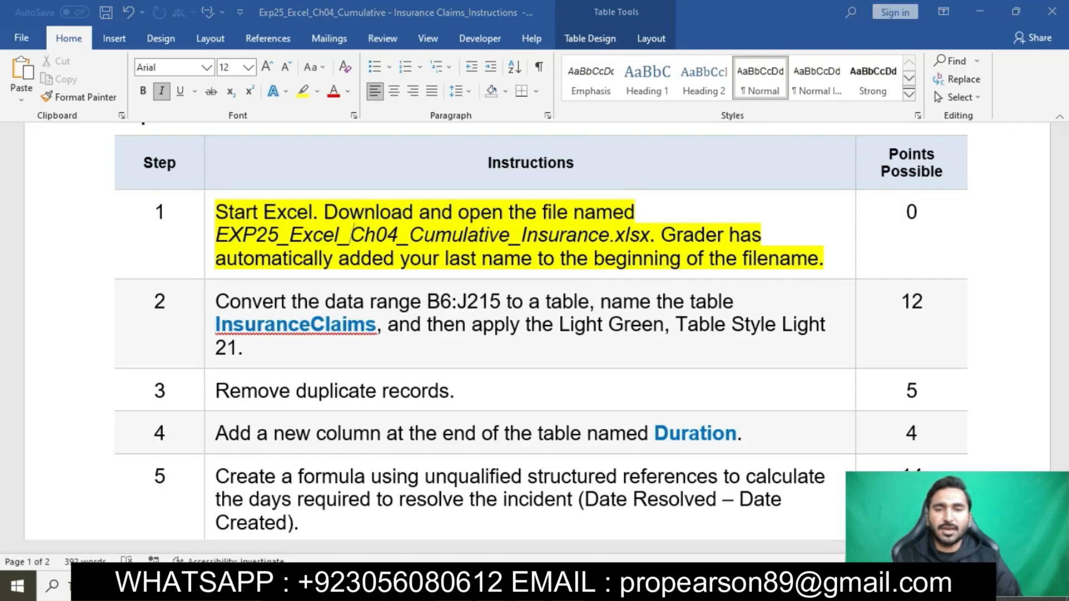
Open the EXP25_Excel_Ch04_Cumulative_Insurance workbook in Excel from its folder and enable editing.
{"action": "left_click", "coordinate": [335, 586]}
{"action": "double_click", "coordinate": [286, 186]}
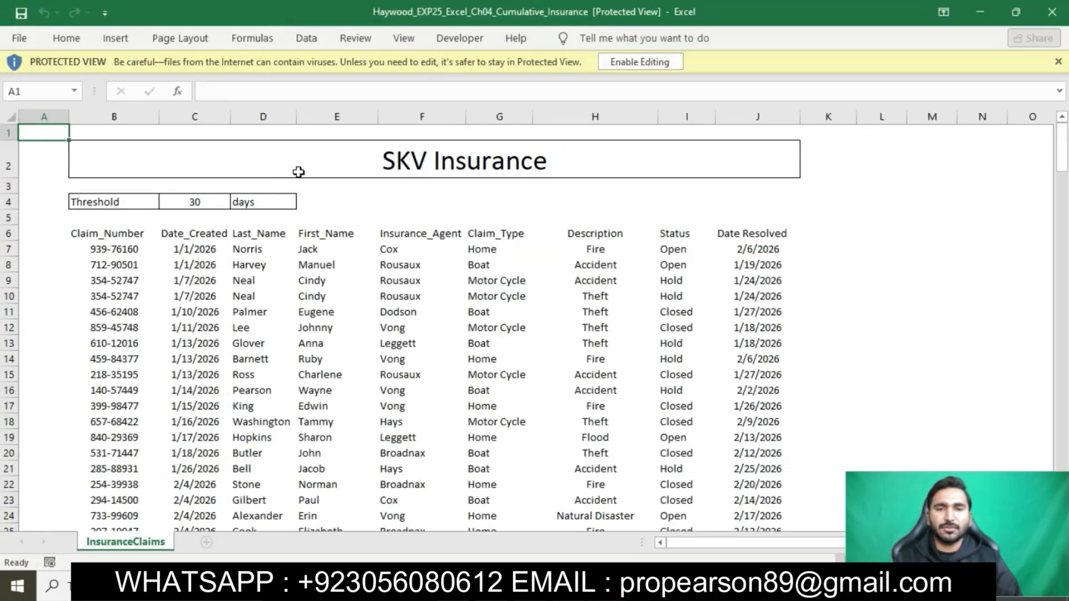
{"action": "left_click", "coordinate": [638, 63]}
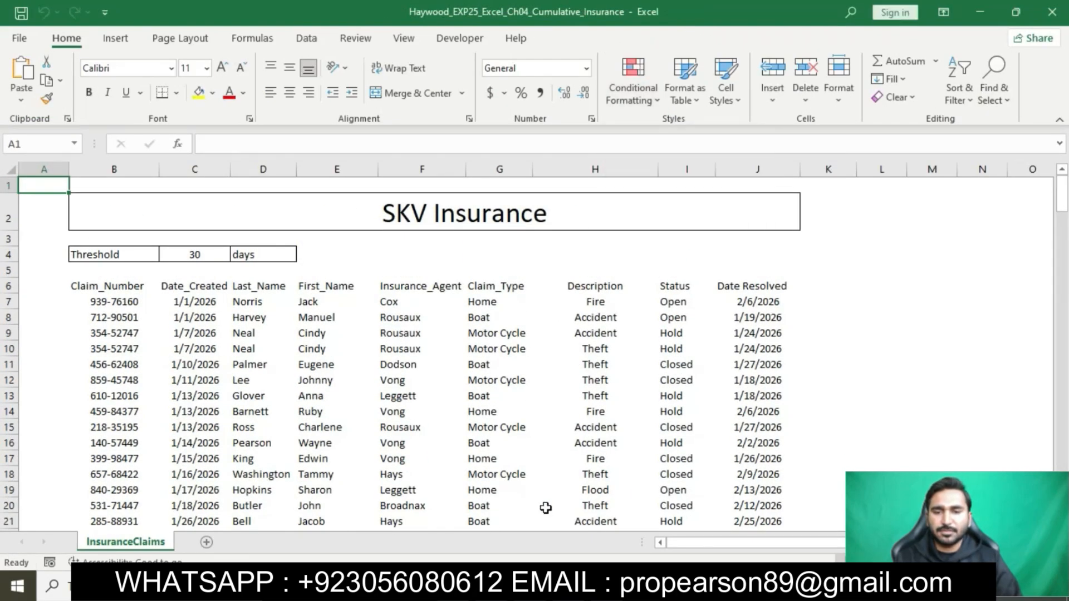
Switch back to the Word instructions and highlight the whole step 2 instruction in yellow.
{"action": "right_click", "coordinate": [529, 585]}
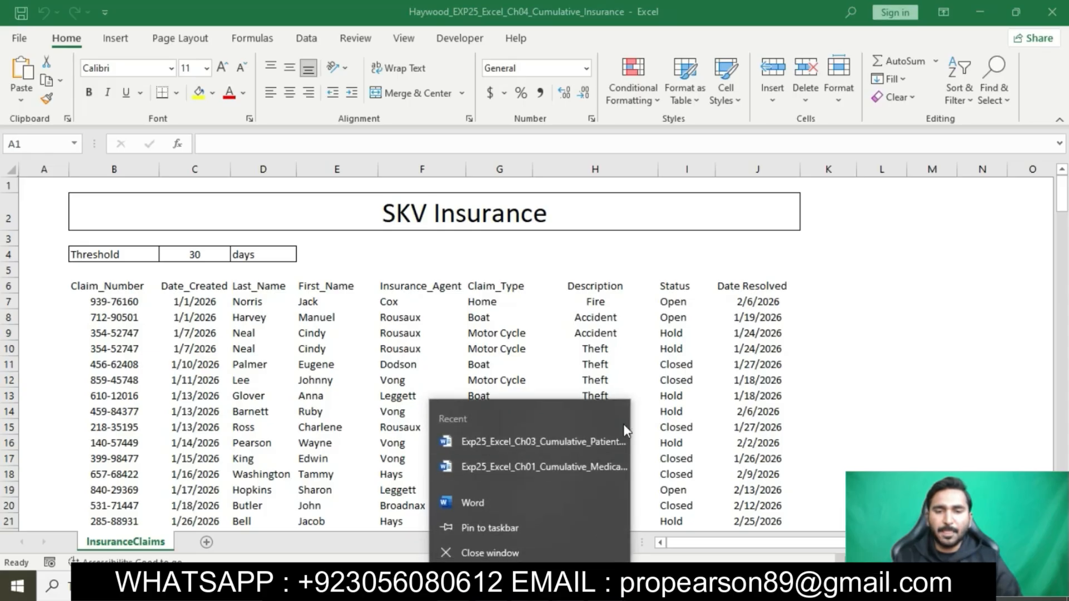
{"action": "left_click", "coordinate": [657, 414]}
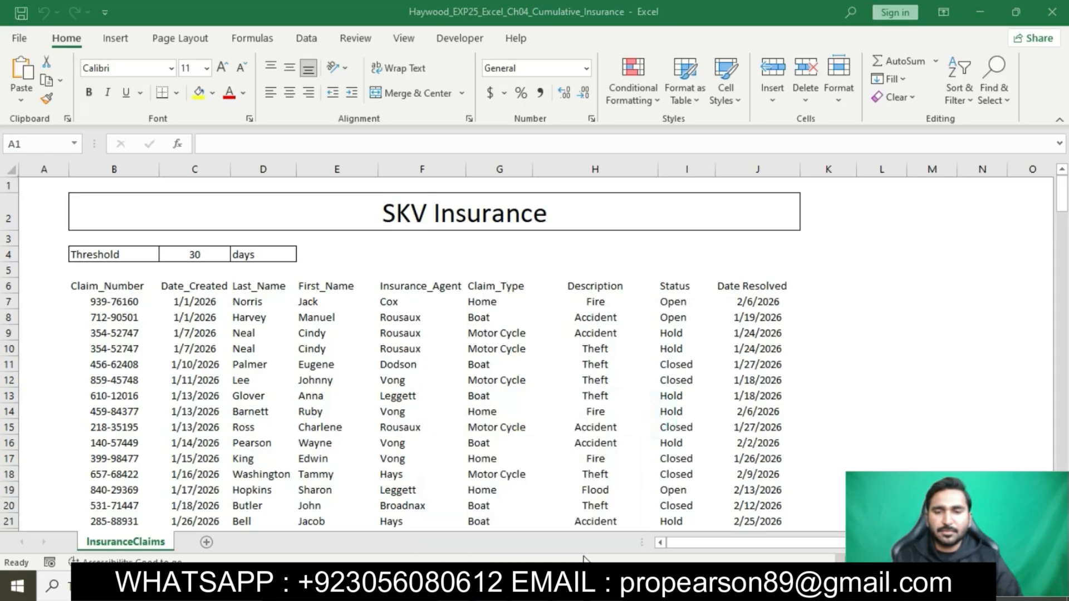
{"action": "right_click", "coordinate": [529, 590]}
{"action": "left_click", "coordinate": [529, 589]}
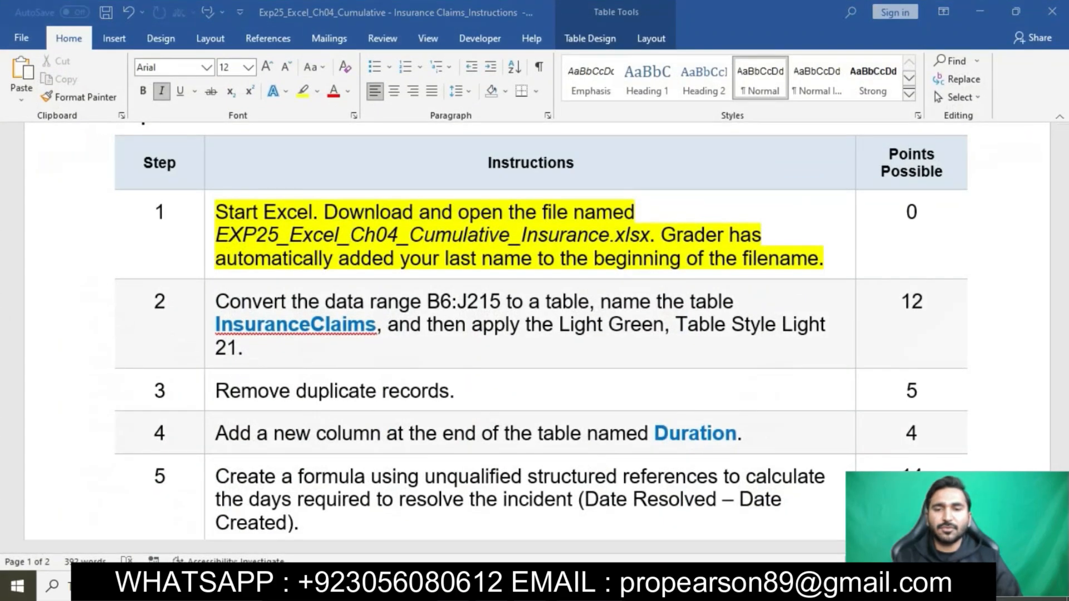
{"action": "scroll", "coordinate": [605, 267], "scroll_direction": "down", "scroll_amount": 2}
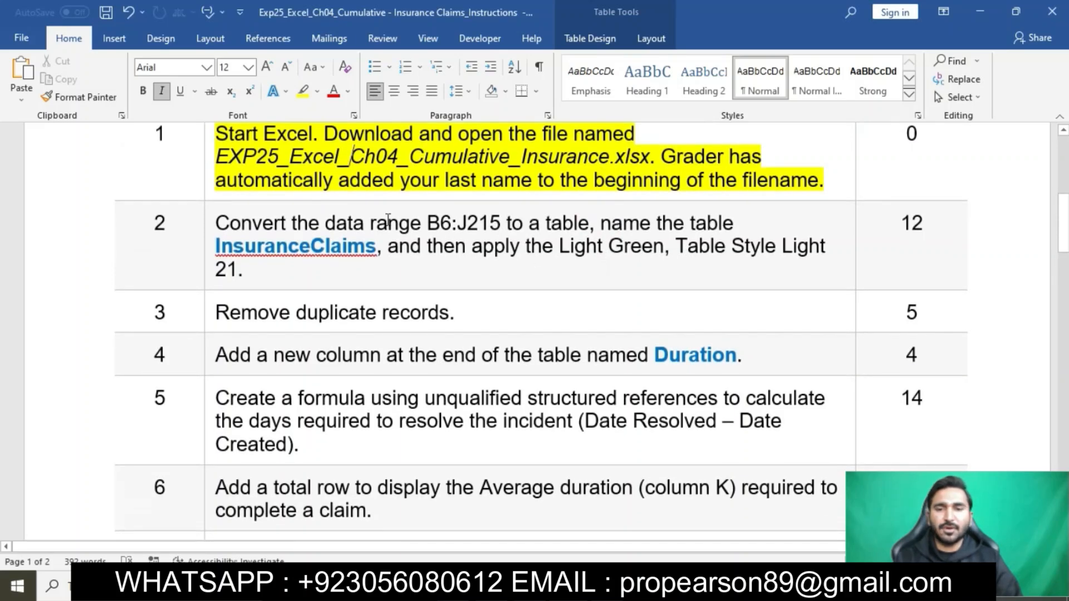
{"action": "left_click", "coordinate": [211, 230]}
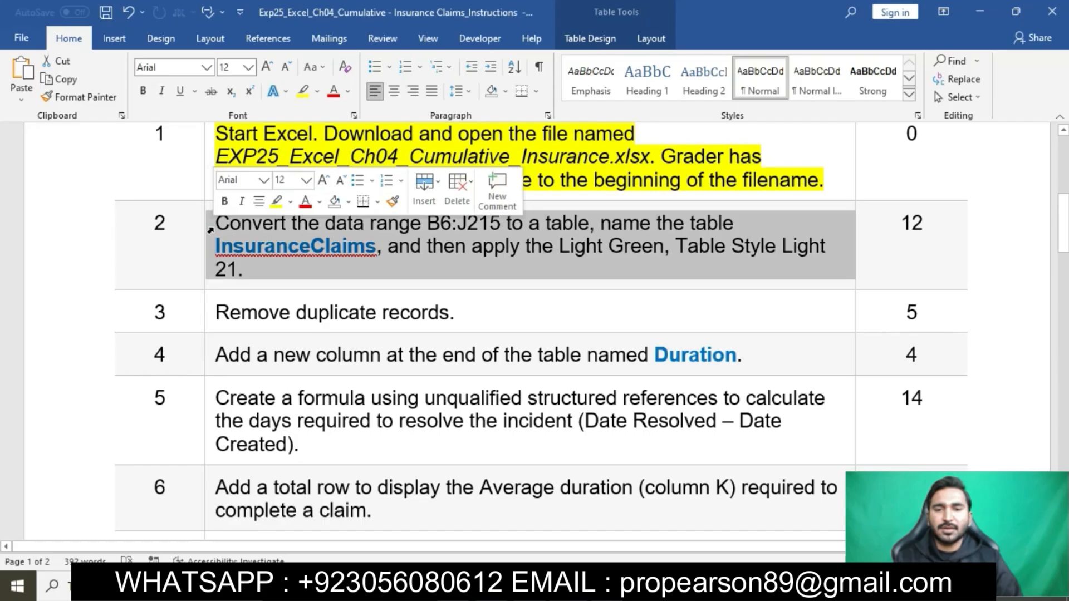
{"action": "left_click", "coordinate": [278, 205]}
{"action": "left_click", "coordinate": [310, 244]}
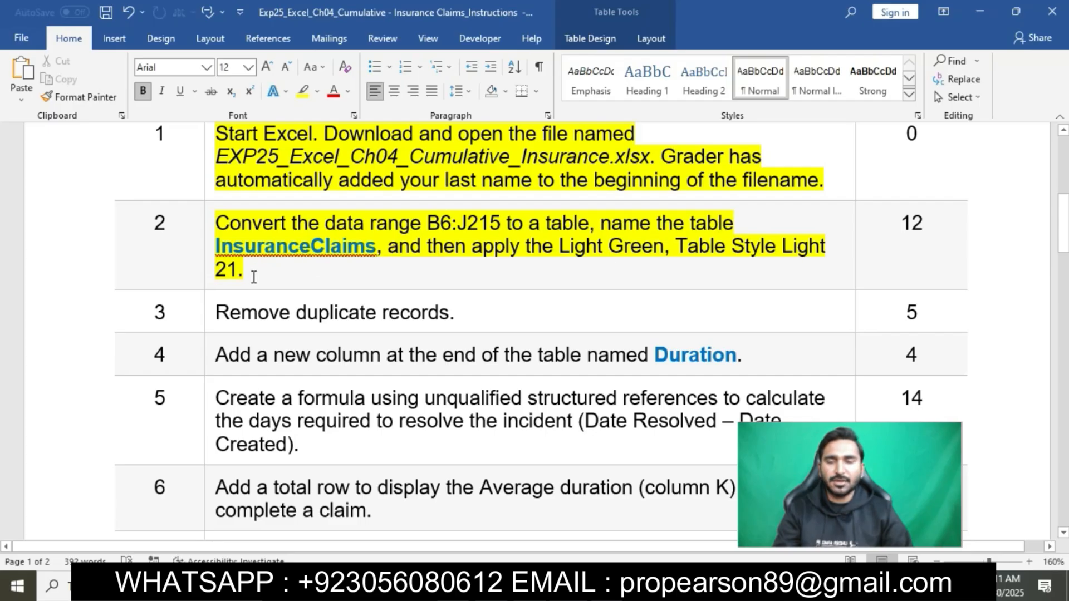
Copy the range reference B6:J215 from the step 2 instruction and use it to select that range in the Excel workbook.
{"action": "left_click_drag", "start_coordinate": [225, 222], "coordinate": [501, 224]}
{"action": "key", "text": "ctrl+c"}
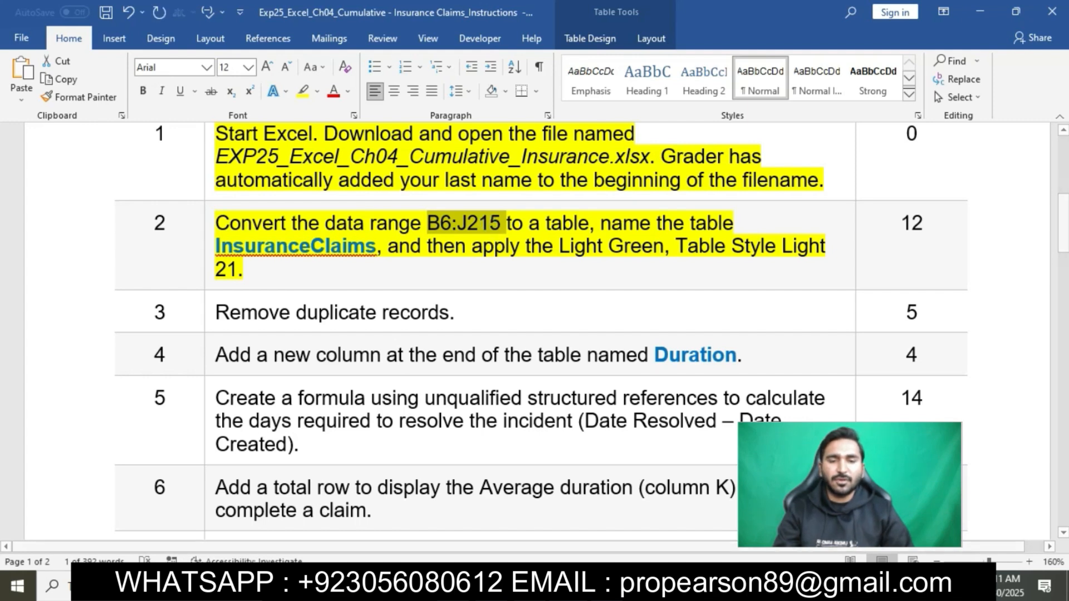
{"action": "left_click", "coordinate": [479, 586]}
{"action": "left_click", "coordinate": [54, 145]}
{"action": "key", "text": "ctrl+v"}
{"action": "key", "text": "Return"}
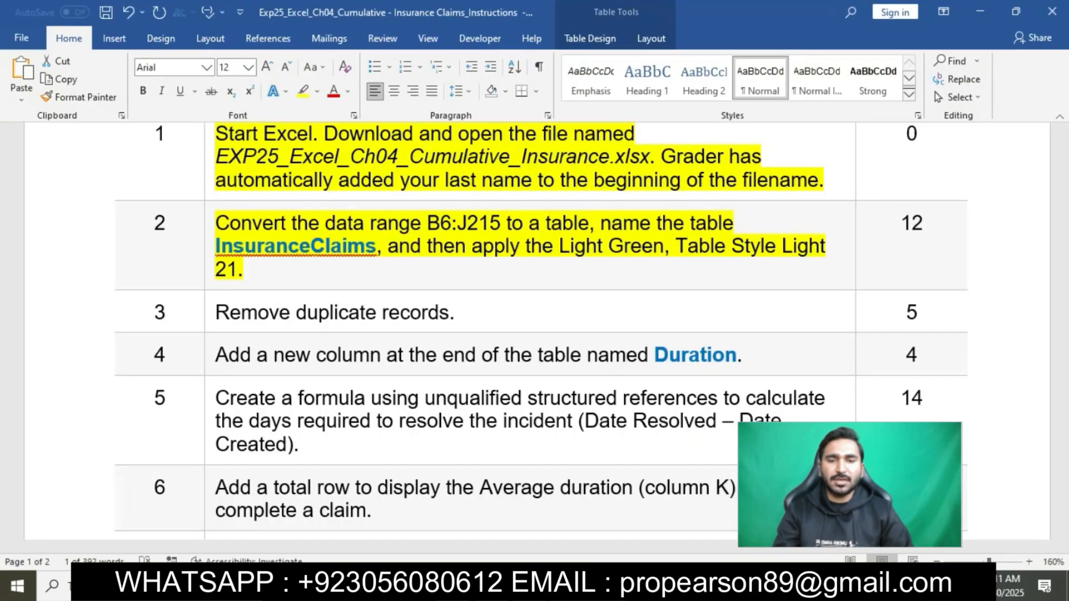
Select the table name InsuranceClaims in the step 2 instruction in Word and return to the Excel workbook.
{"action": "left_click", "coordinate": [479, 586]}
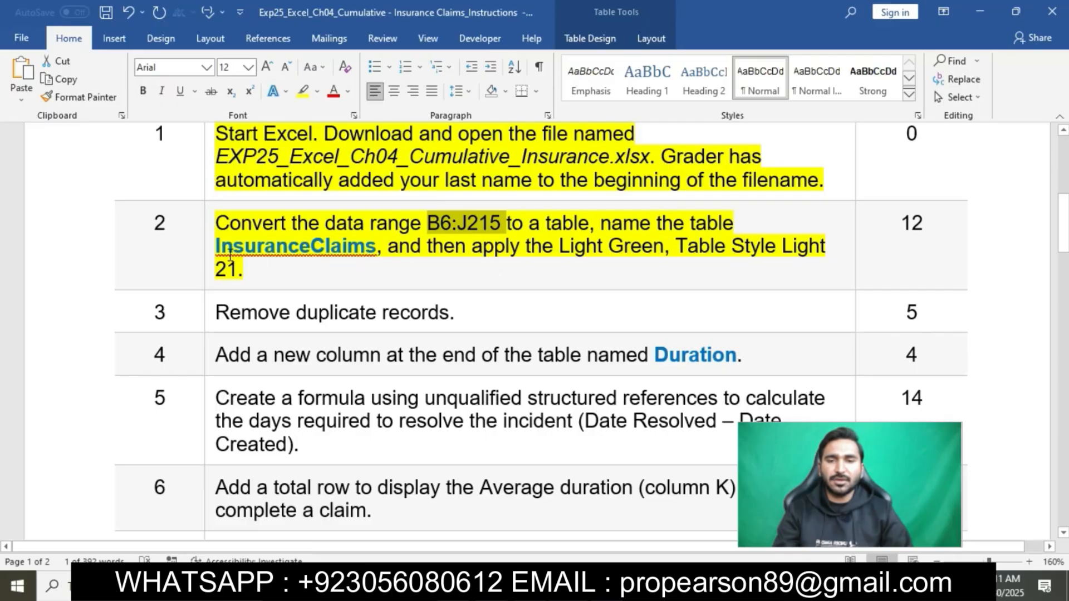
{"action": "left_click_drag", "start_coordinate": [217, 246], "coordinate": [380, 247]}
{"action": "key", "text": "alt+Tab"}
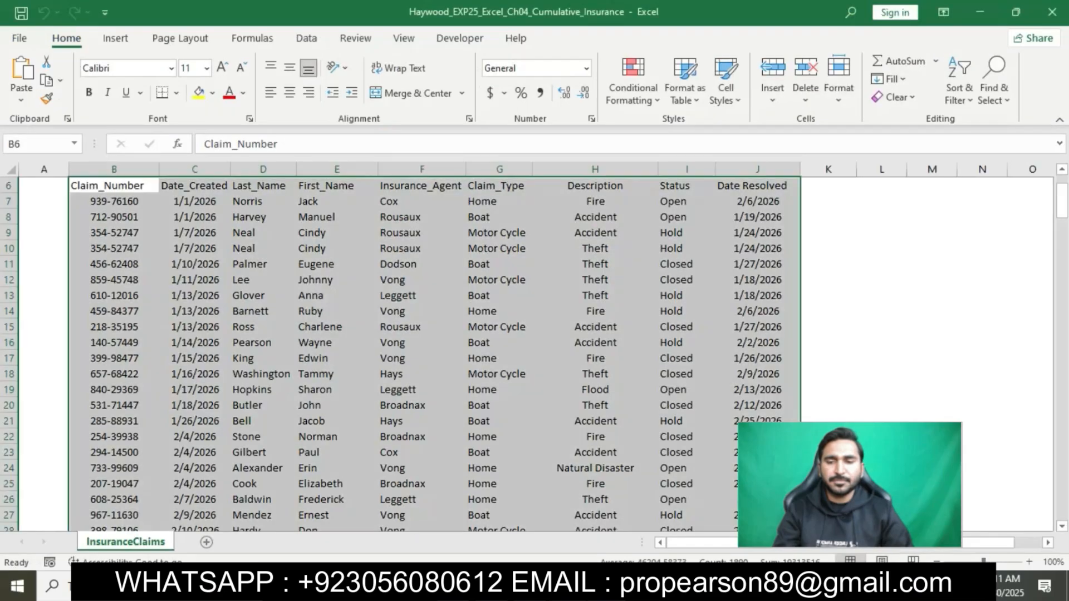
Check the step 2 instruction in Word and convert the selected range B6:J215 to a table in Excel.
{"action": "scroll", "coordinate": [442, 249], "scroll_direction": "up", "scroll_amount": 2}
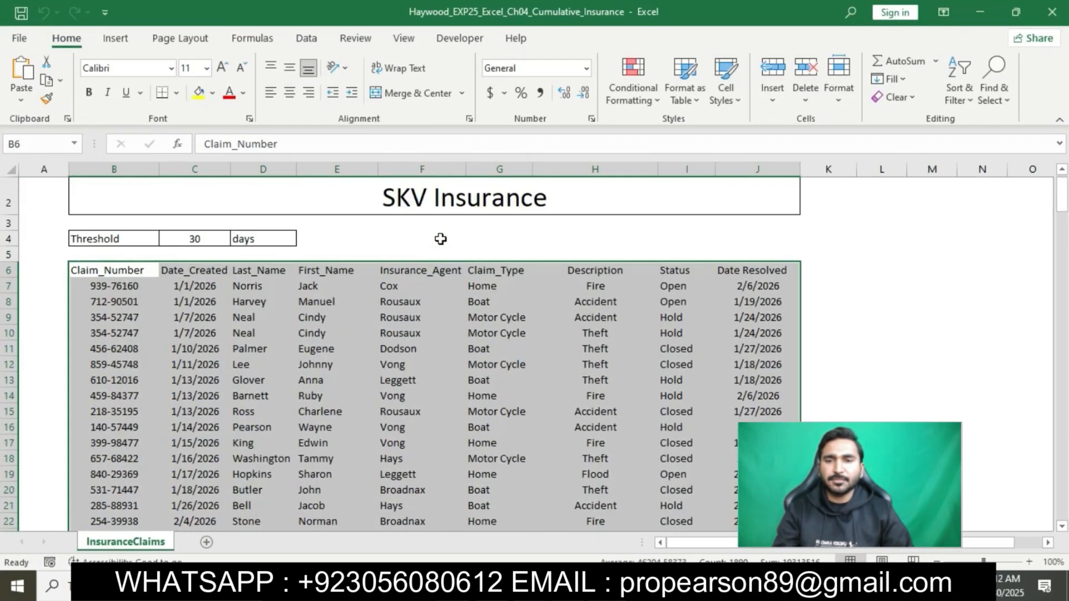
{"action": "left_click", "coordinate": [136, 41]}
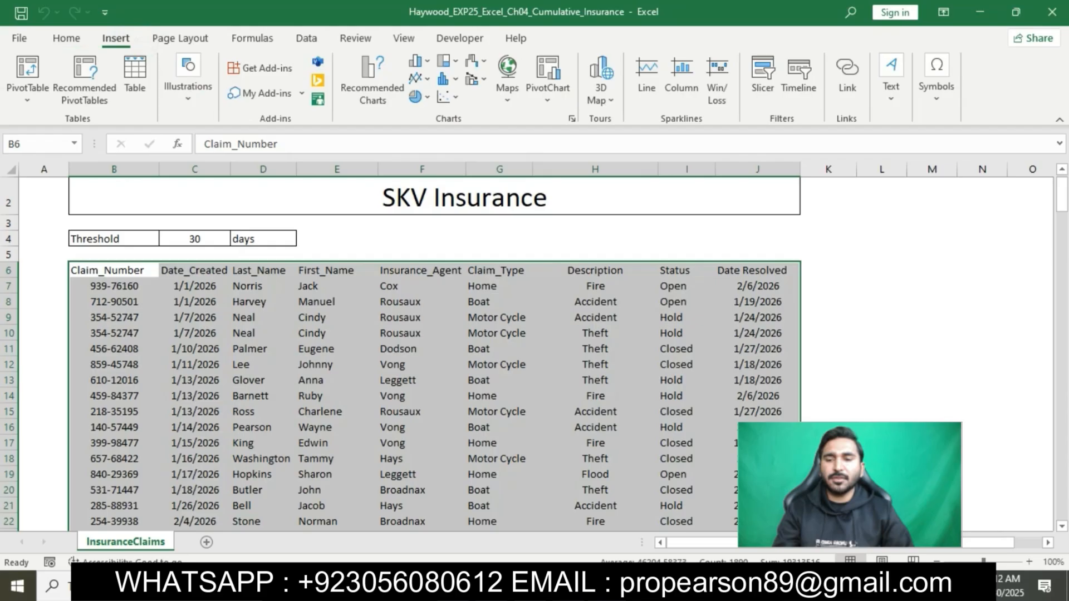
{"action": "left_click", "coordinate": [491, 586]}
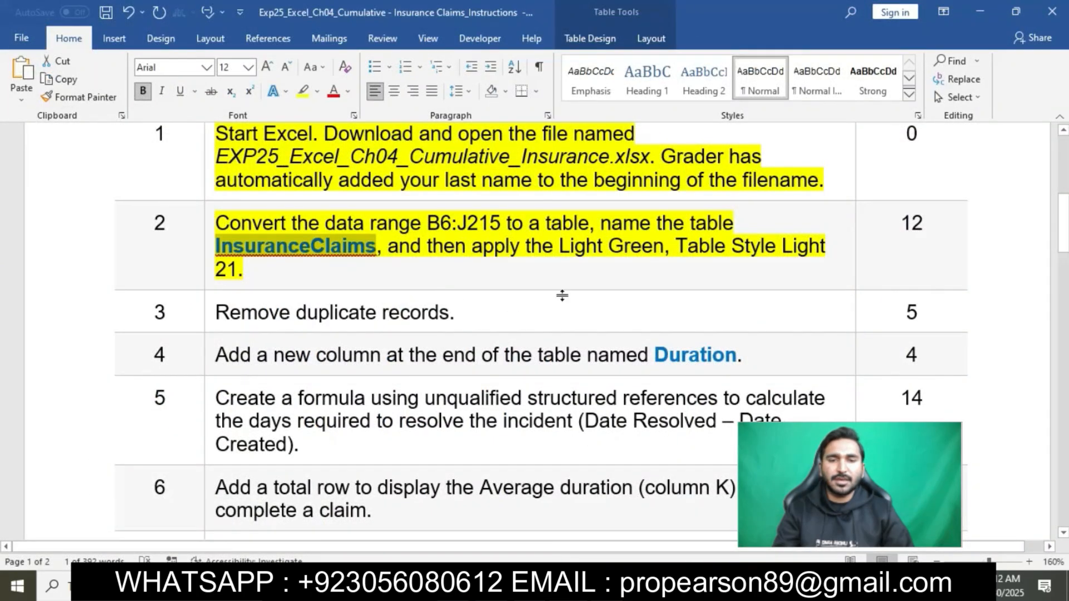
{"action": "left_click", "coordinate": [461, 586]}
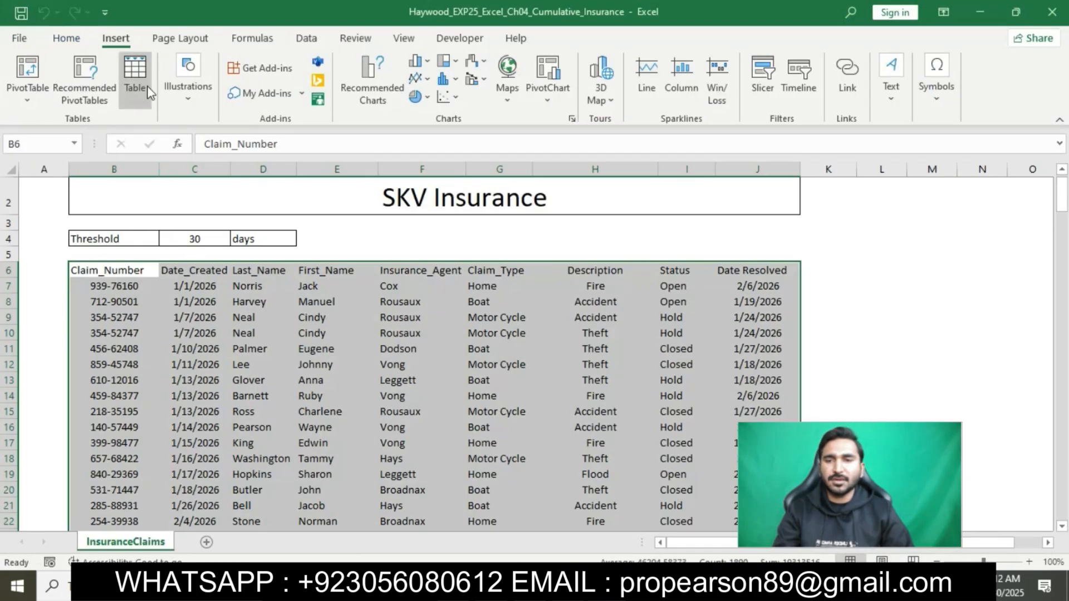
{"action": "left_click", "coordinate": [147, 92]}
{"action": "left_click", "coordinate": [707, 334]}
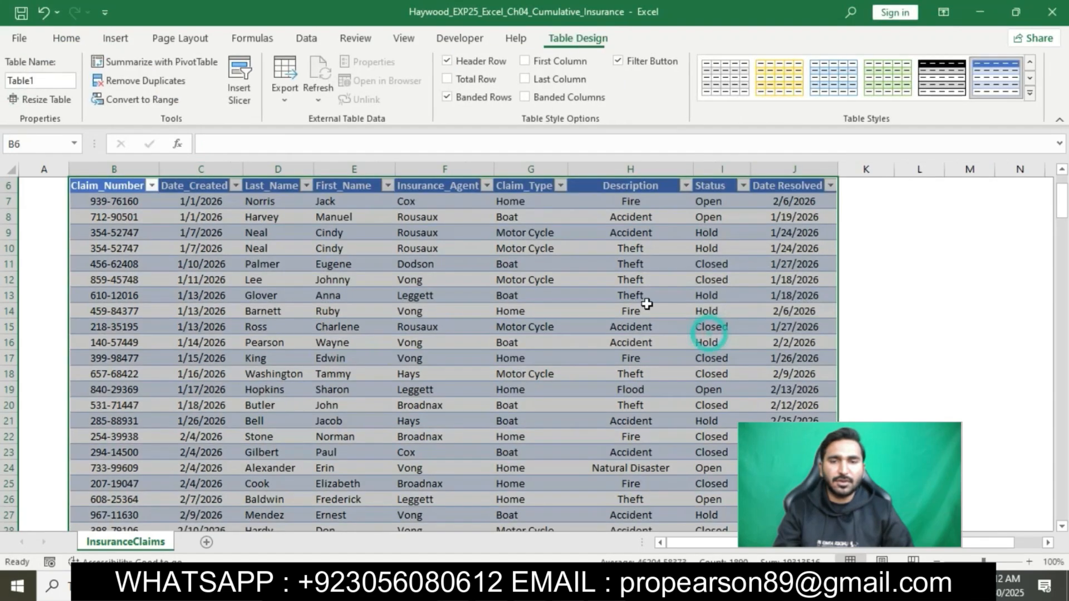
{"action": "scroll", "coordinate": [493, 276], "scroll_direction": "up", "scroll_amount": 2}
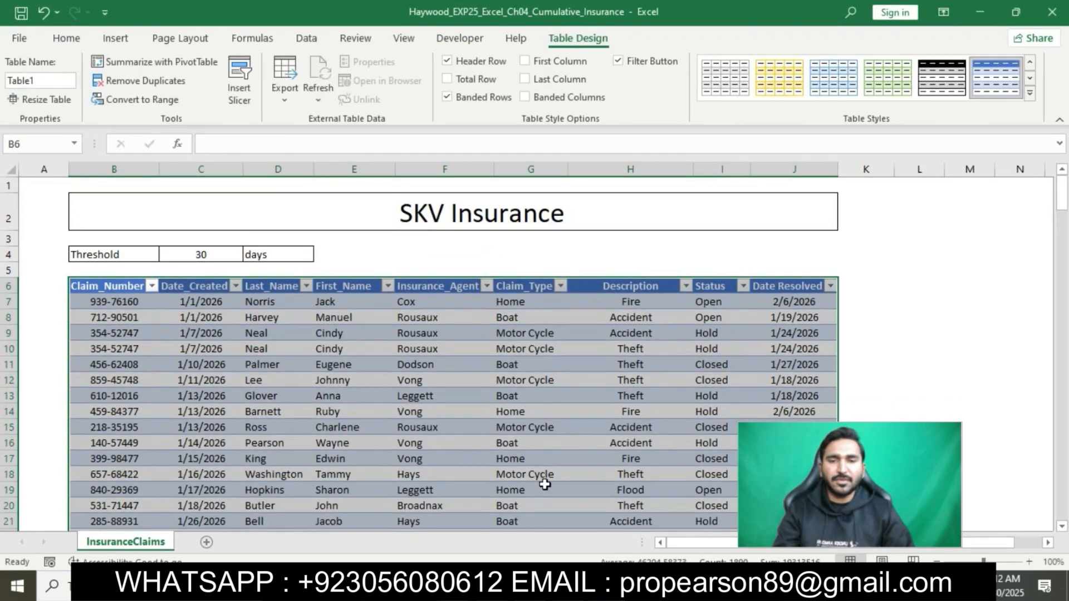
Check step 2 of the Word instructions again and rename the new Excel table as InsuranceClaim.
{"action": "left_click", "coordinate": [580, 586]}
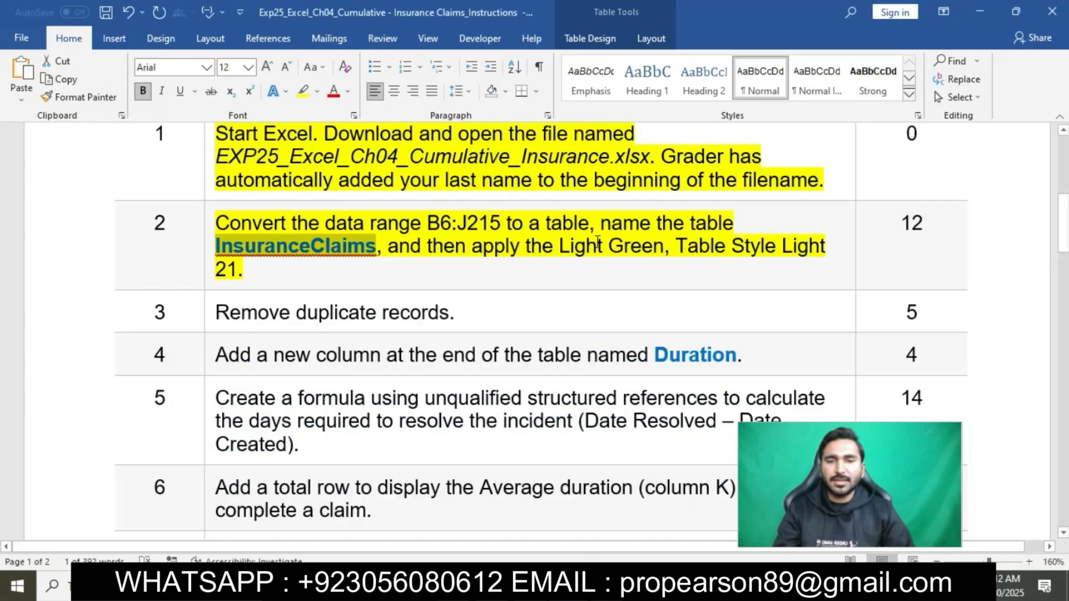
{"action": "left_click", "coordinate": [653, 586]}
{"action": "left_click", "coordinate": [39, 81]}
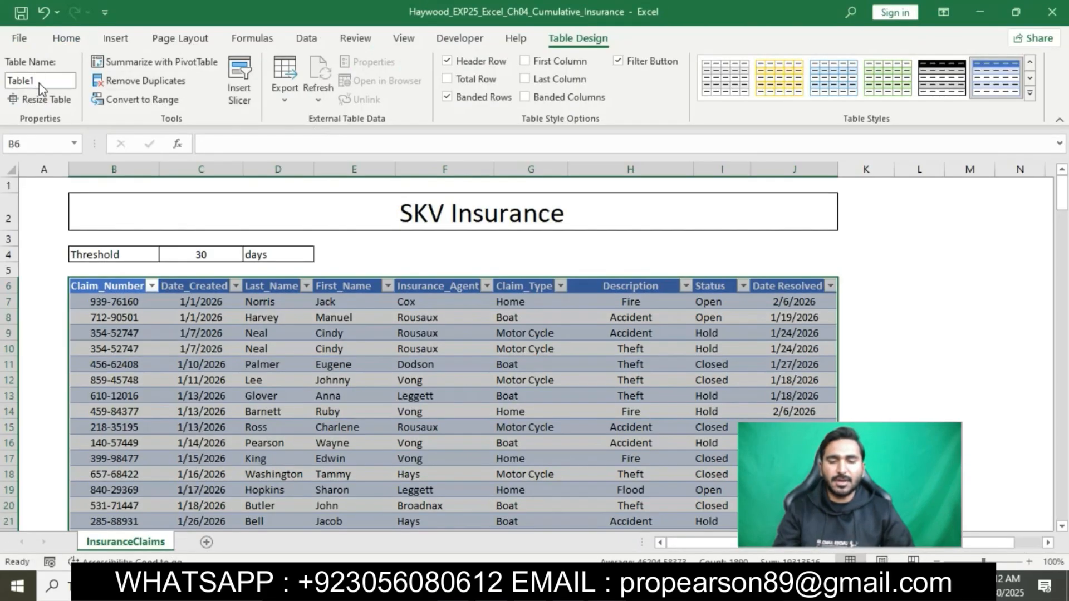
{"action": "key", "text": "BackSpace"}
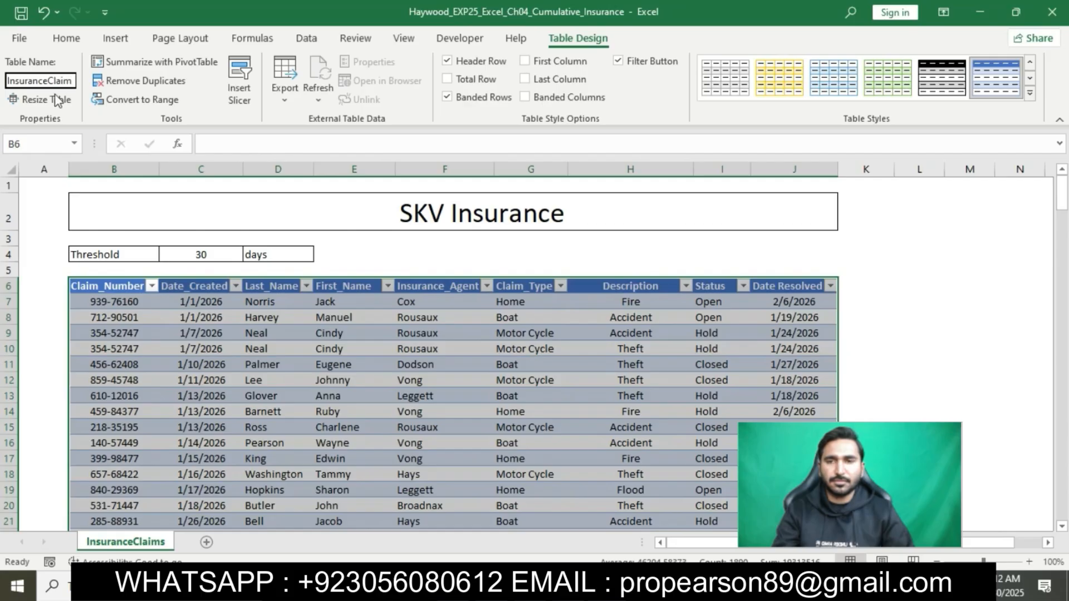
{"action": "key", "text": "Return"}
Compare the table name with the Word instructions and correct it in Excel to InsuranceClaims.
{"action": "key", "text": "alt+Tab"}
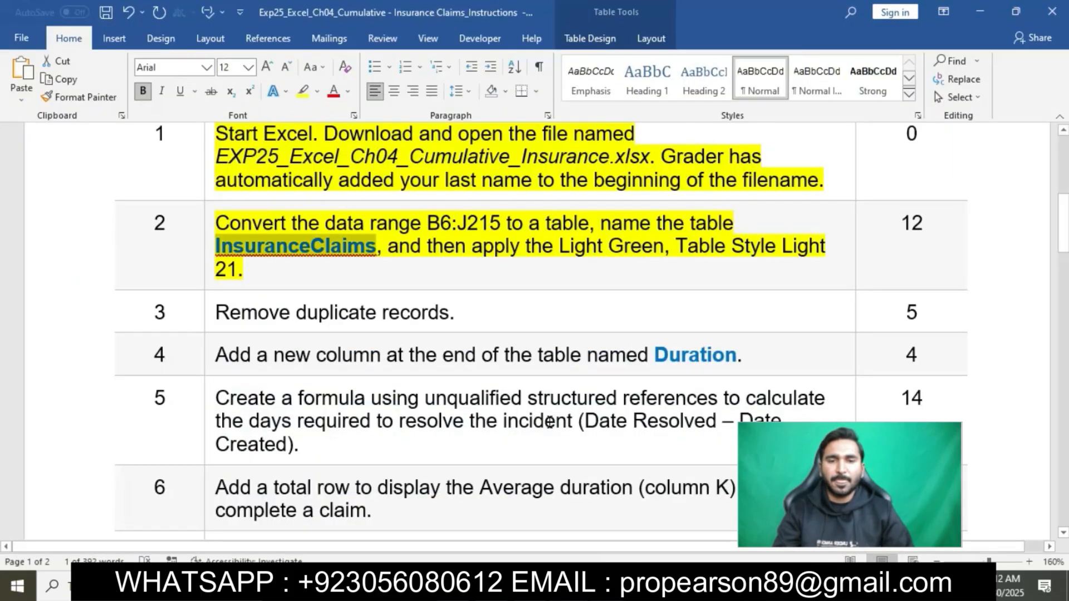
{"action": "key", "text": "alt+Tab"}
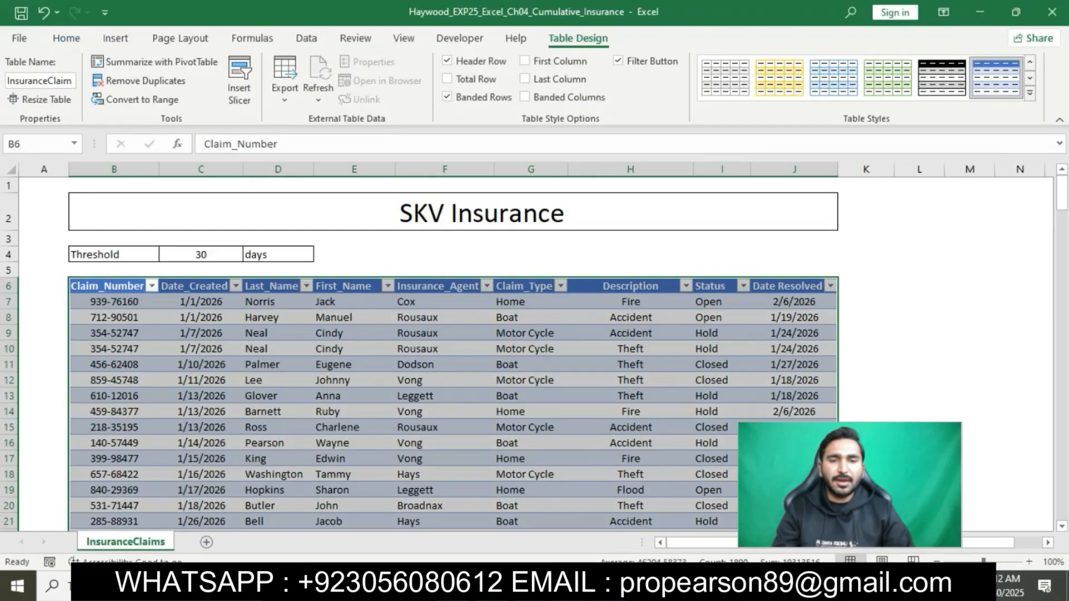
{"action": "left_click", "coordinate": [73, 81]}
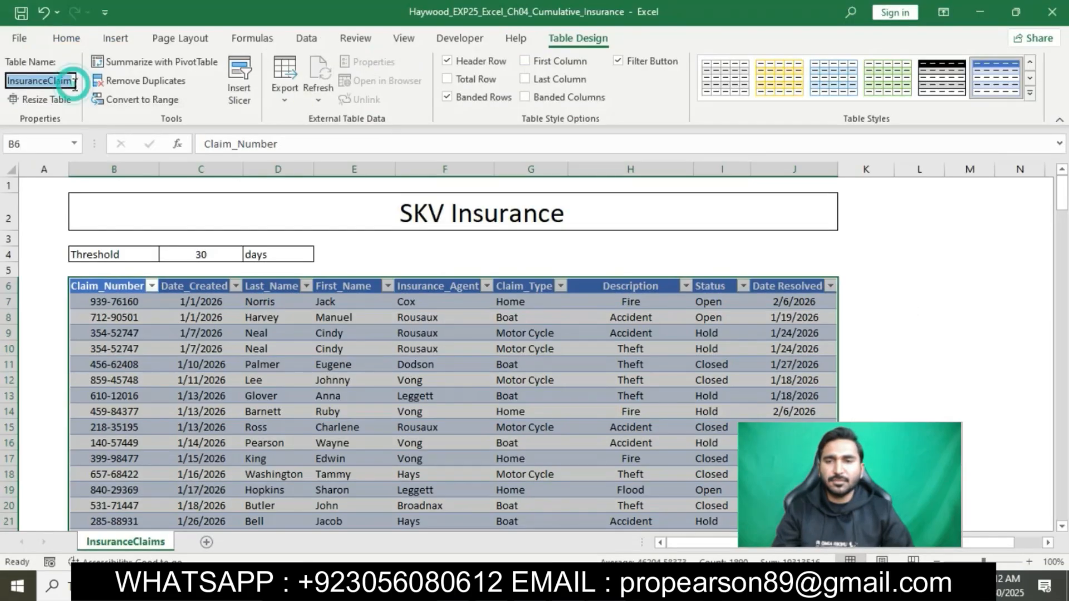
{"action": "left_click", "coordinate": [73, 81]}
{"action": "type", "text": "s"}
{"action": "key", "text": "Return"}
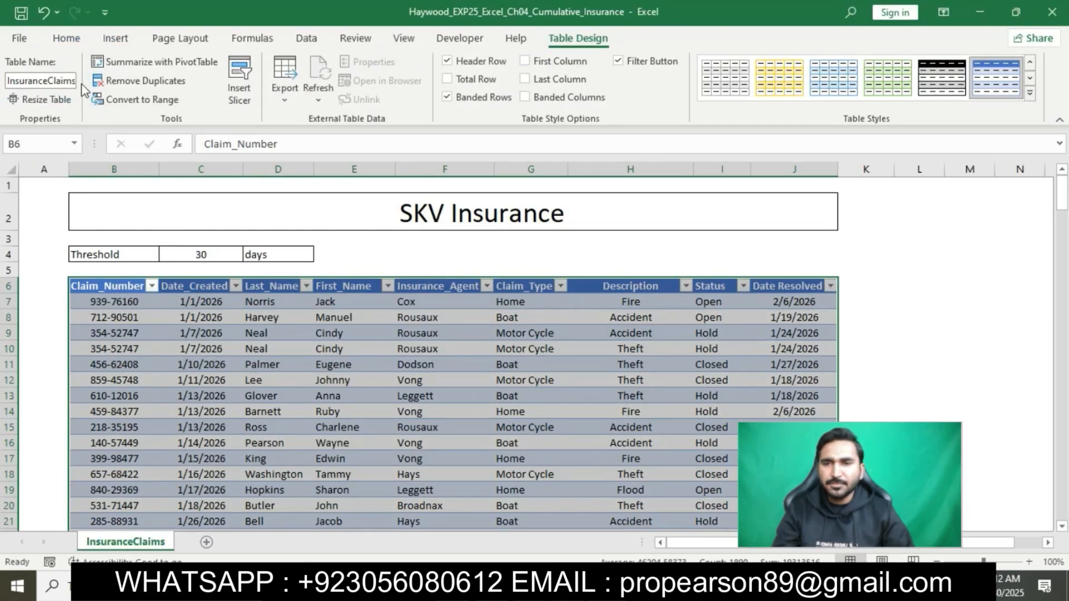
Check the style named in step 2 of the Word instructions and apply Light Green, Table Style Light 21 to the Excel table.
{"action": "left_click", "coordinate": [508, 395]}
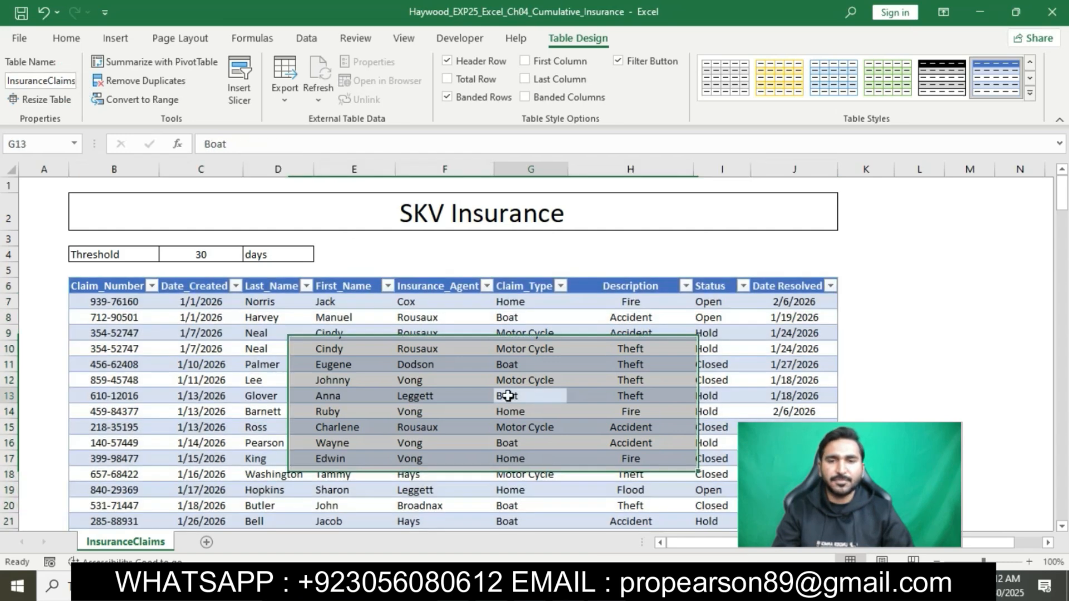
{"action": "key", "text": "alt+Tab"}
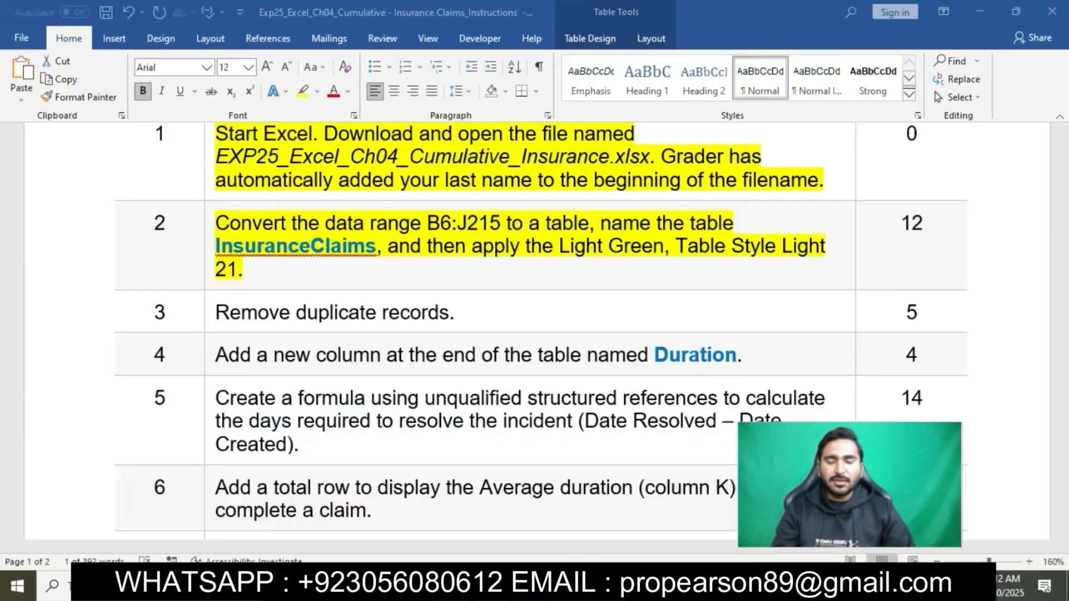
{"action": "left_click_drag", "start_coordinate": [398, 246], "coordinate": [827, 246]}
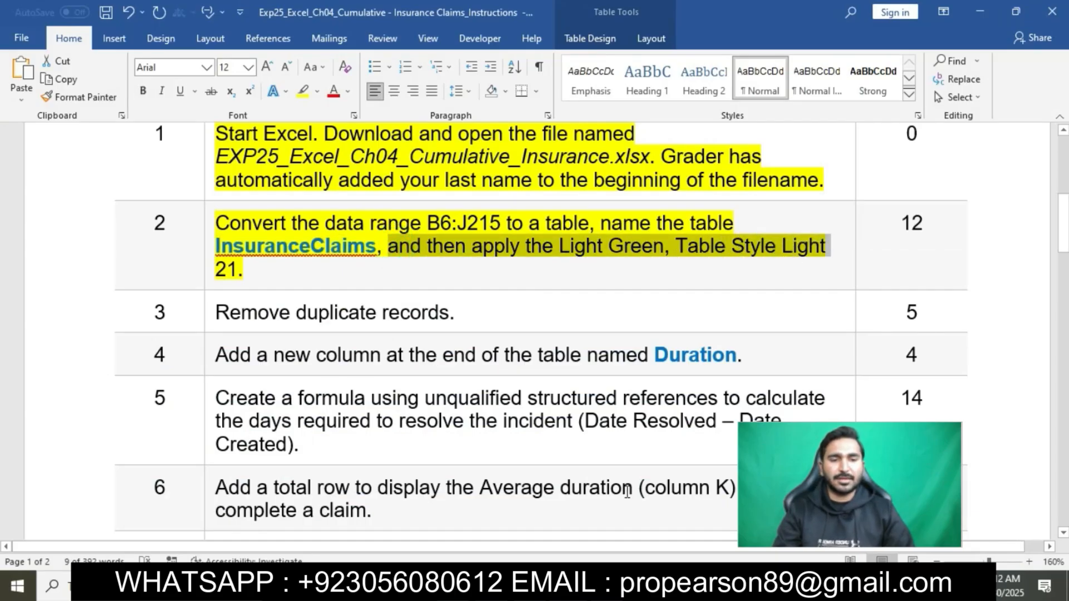
{"action": "left_click", "coordinate": [623, 586]}
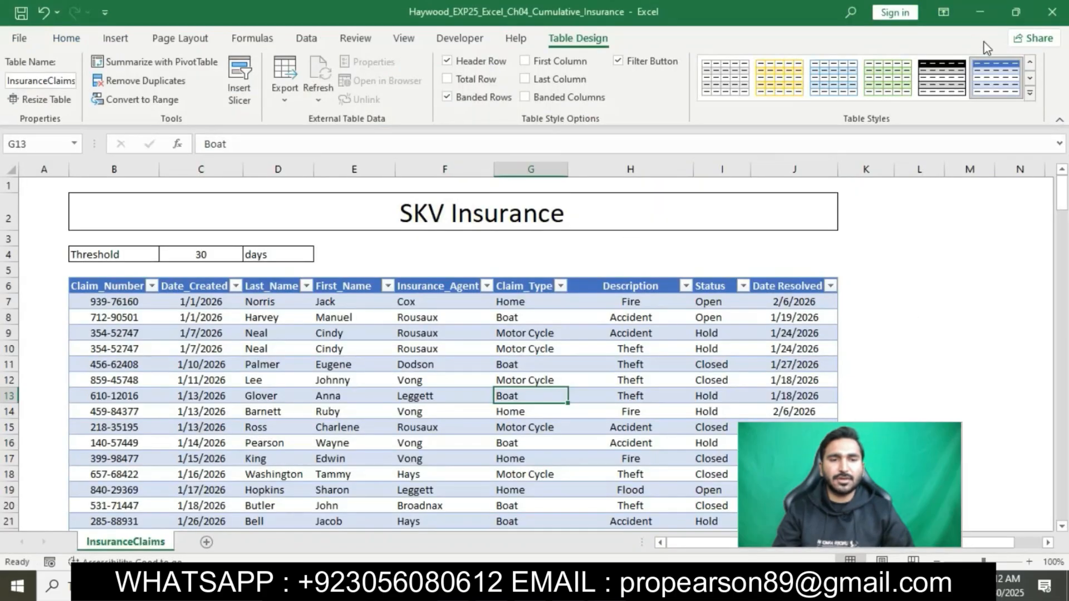
{"action": "left_click", "coordinate": [1032, 96]}
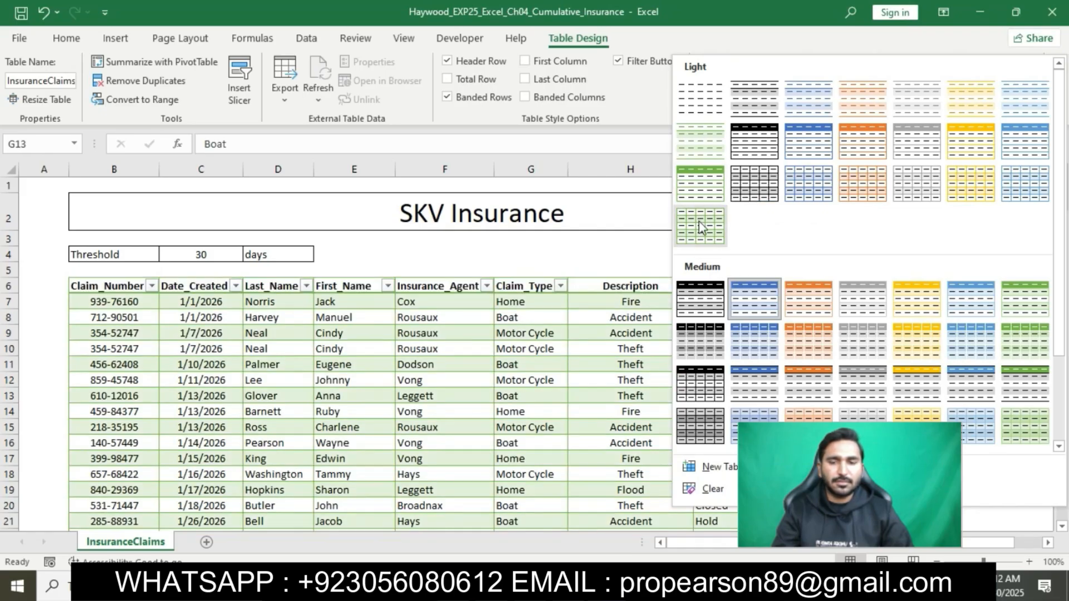
{"action": "left_click", "coordinate": [700, 227]}
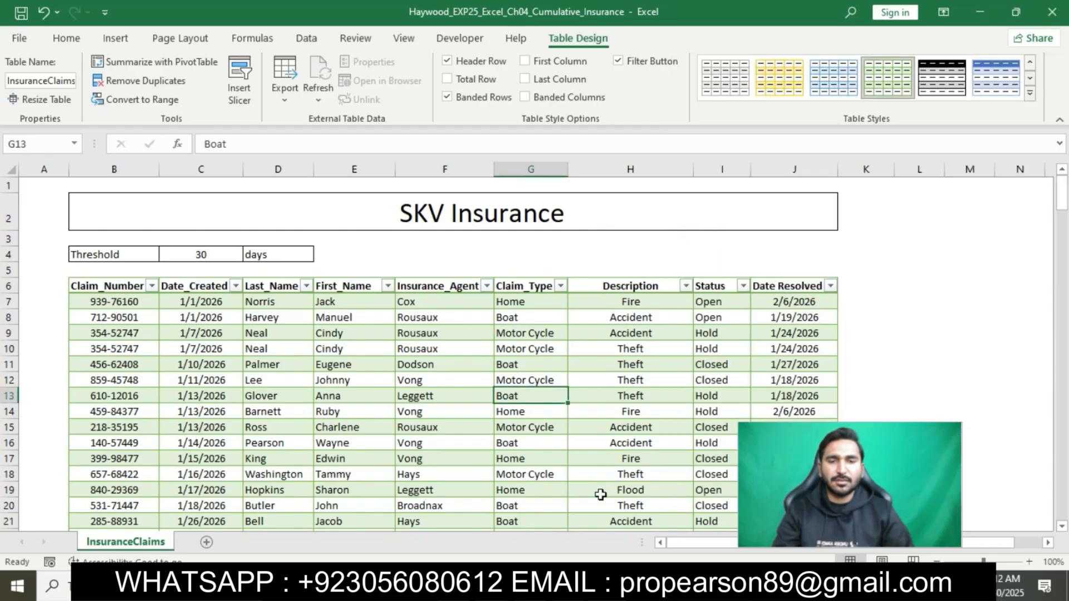
Switch to the Word instructions and highlight the step 3 text about removing duplicate records in yellow.
{"action": "key", "text": "alt+Tab"}
{"action": "left_click", "coordinate": [540, 250]}
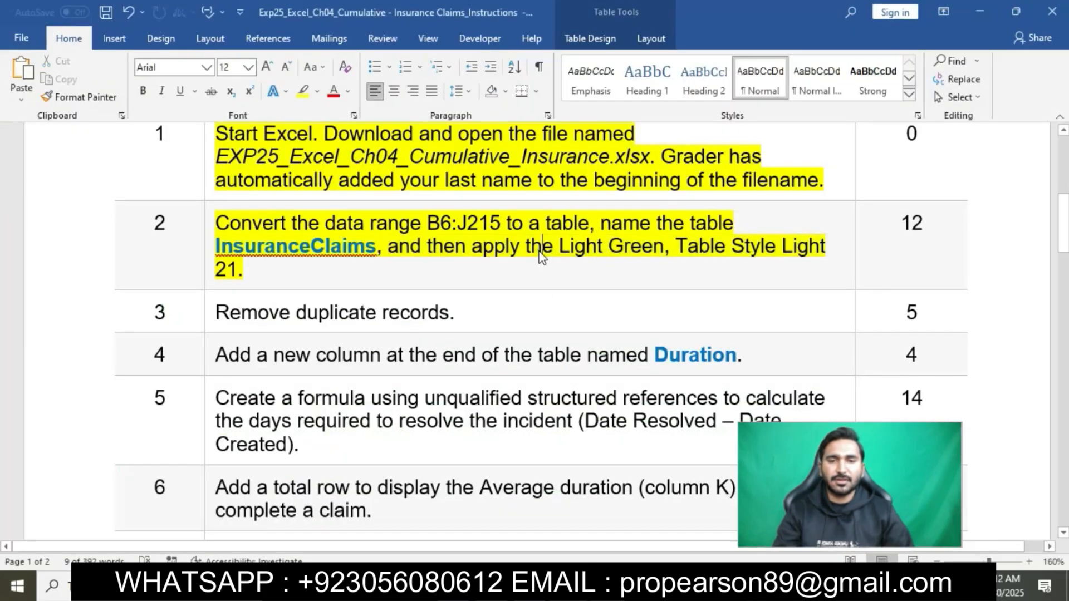
{"action": "scroll", "coordinate": [536, 247], "scroll_direction": "down", "scroll_amount": 3}
{"action": "left_click", "coordinate": [208, 211]}
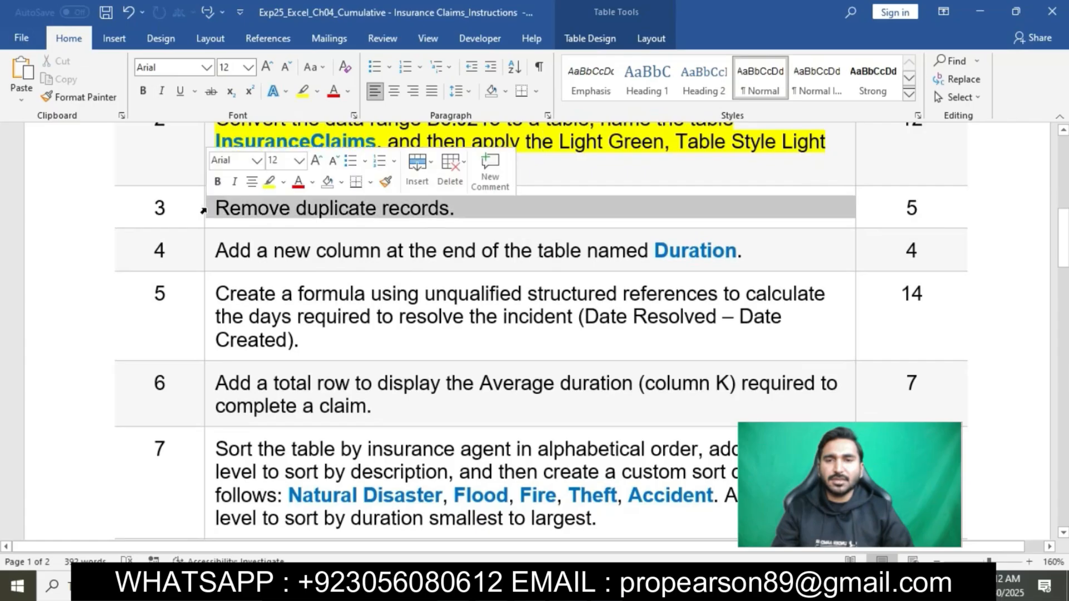
{"action": "left_click", "coordinate": [268, 189]}
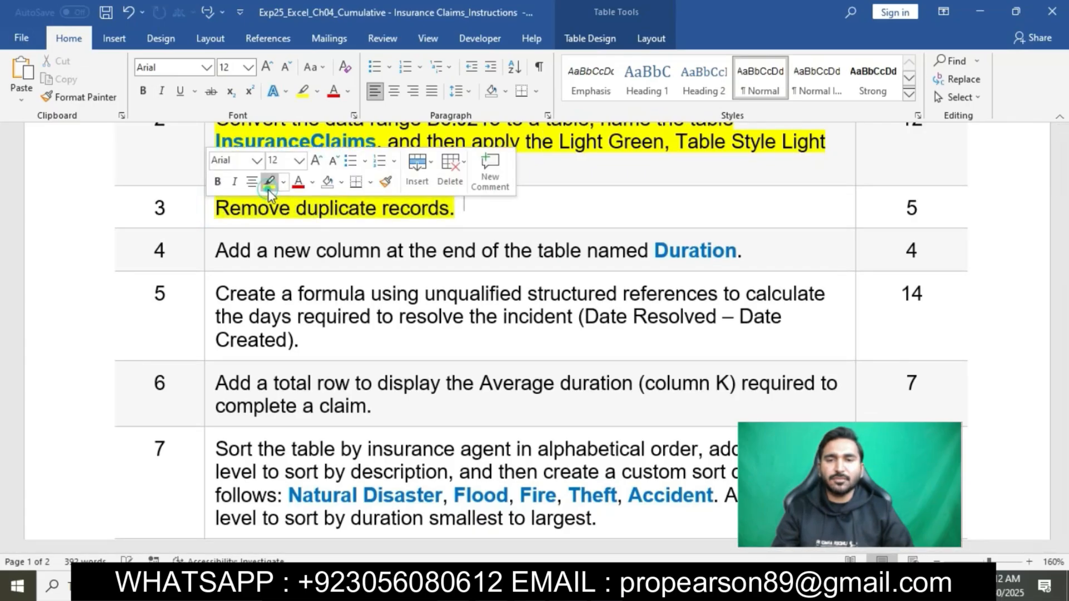
{"action": "left_click", "coordinate": [296, 207]}
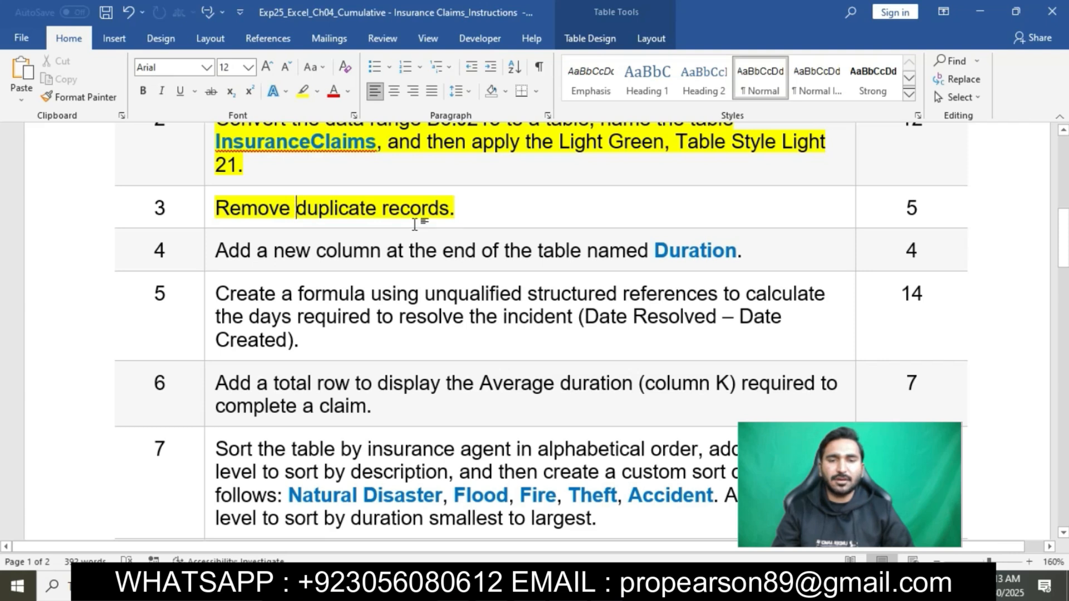
Return to Excel and remove duplicate records from the InsuranceClaims table, comparing all columns.
{"action": "key", "text": "alt+Tab"}
{"action": "left_click", "coordinate": [426, 346]}
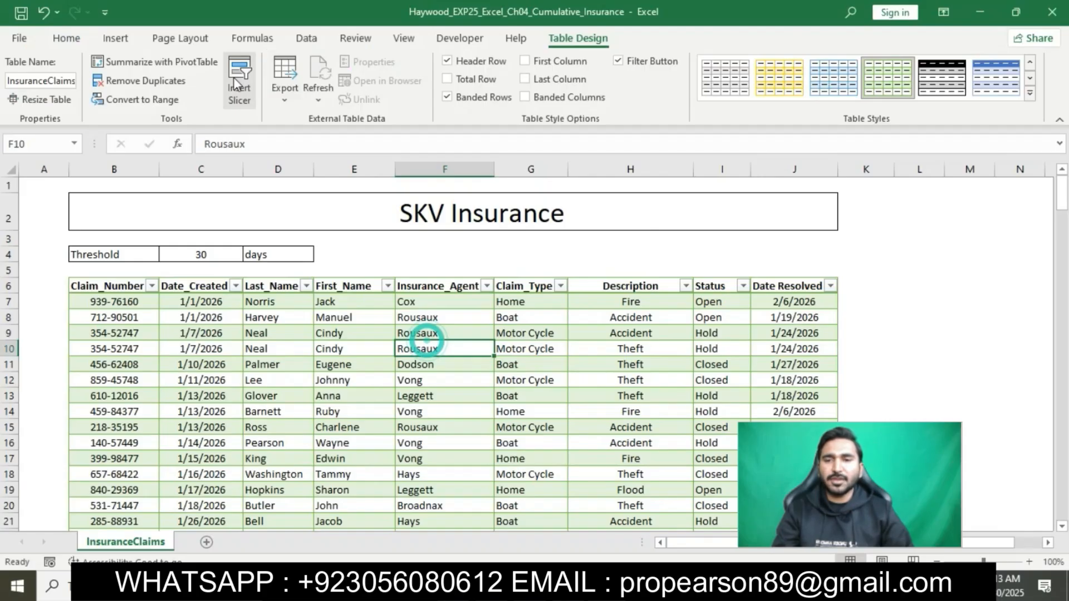
{"action": "left_click", "coordinate": [142, 80]}
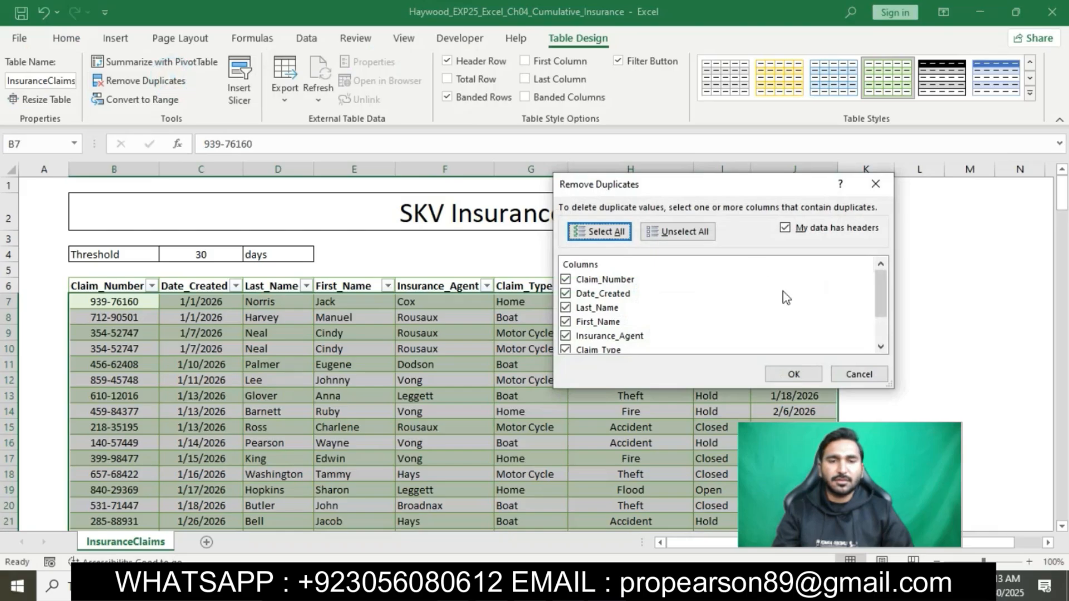
{"action": "left_click", "coordinate": [800, 373]}
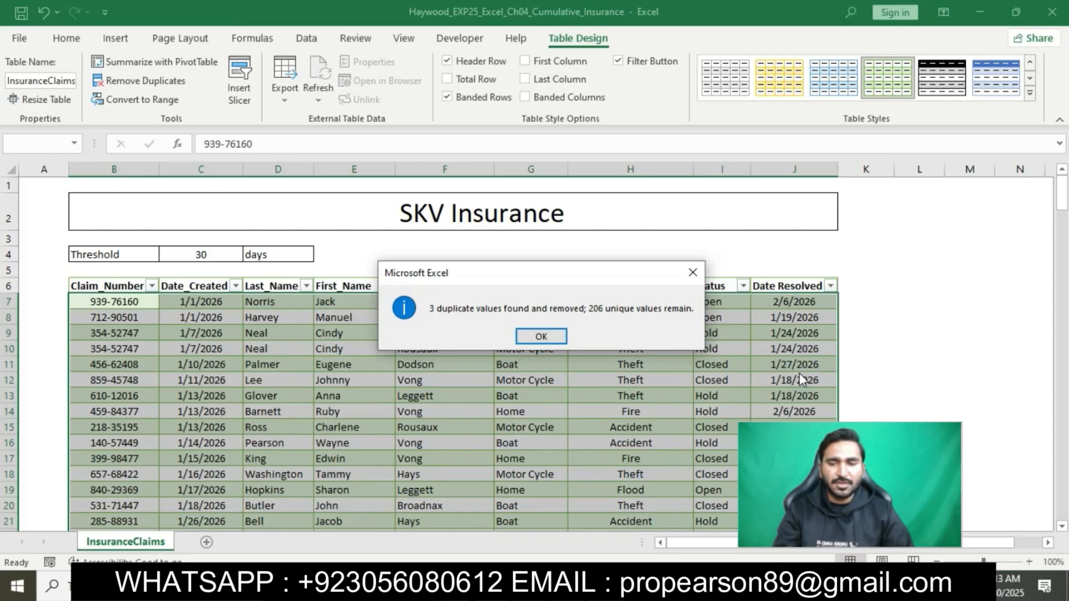
{"action": "left_click", "coordinate": [546, 337]}
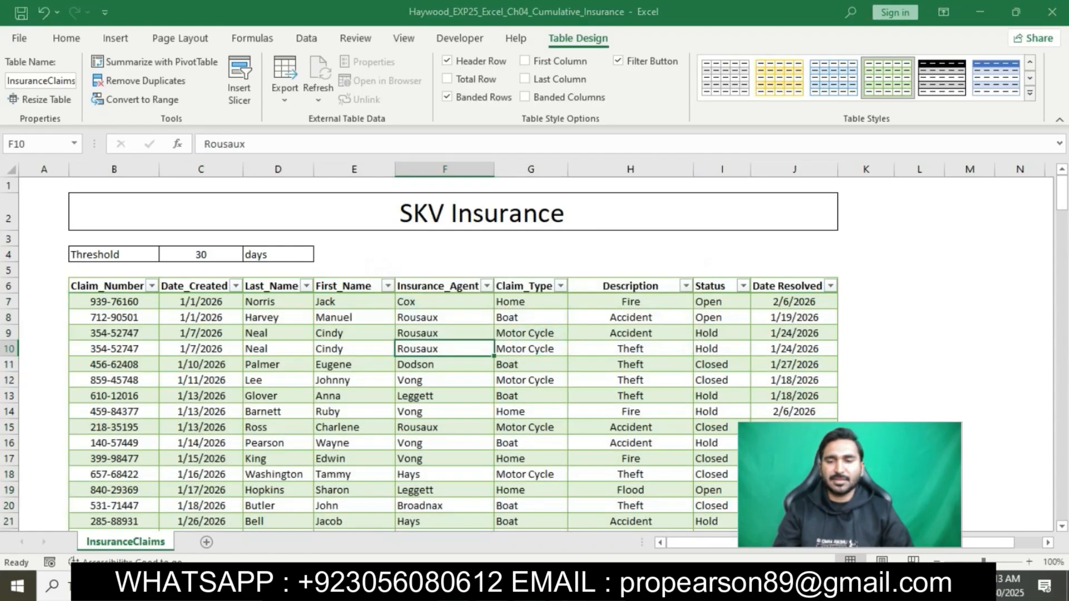
Switch to the Word instructions, highlight the step 4 text about adding the Duration column in yellow, and select it for reading.
{"action": "key", "text": "alt+Tab"}
{"action": "scroll", "coordinate": [480, 253], "scroll_direction": "down", "scroll_amount": 3}
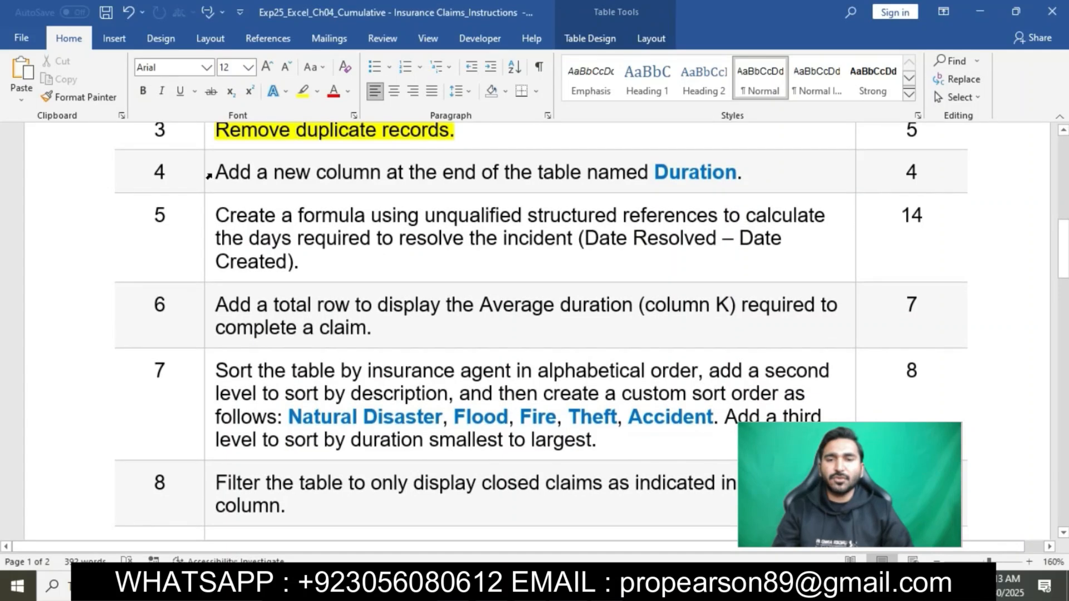
{"action": "left_click", "coordinate": [209, 176]}
{"action": "left_click", "coordinate": [272, 155]}
{"action": "left_click", "coordinate": [307, 171]}
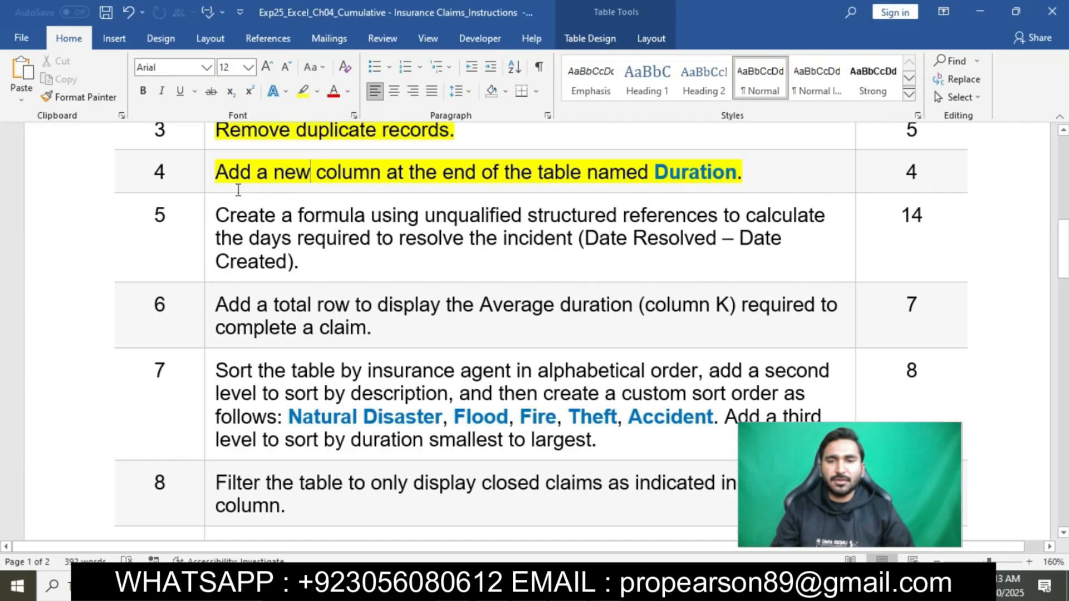
{"action": "left_click_drag", "start_coordinate": [223, 176], "coordinate": [709, 158]}
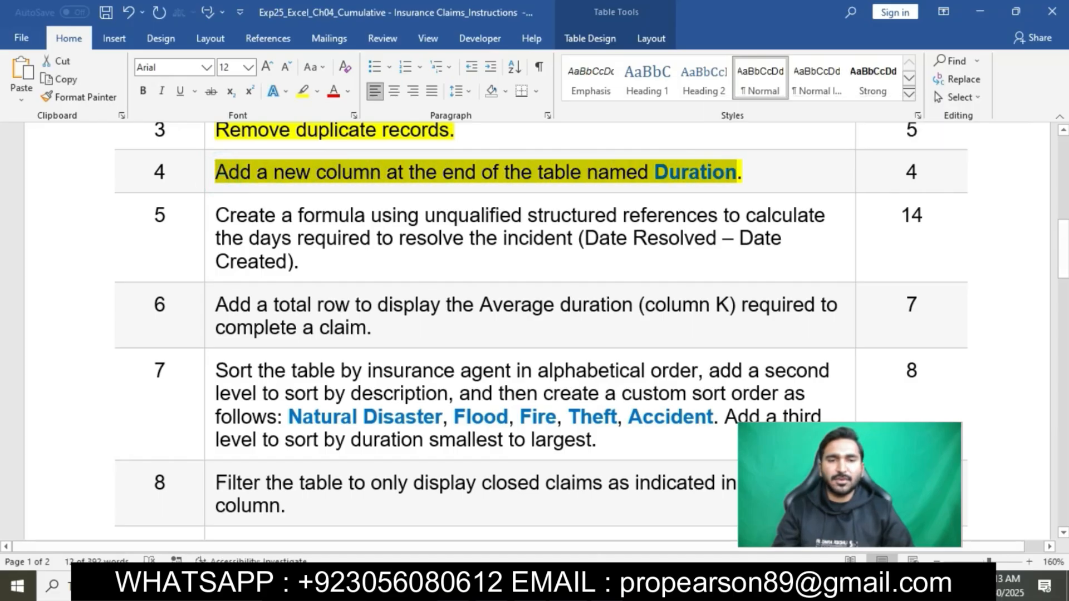
Return to Excel and add a new column named Duration at the end of the table, in cell K6.
{"action": "key", "text": "alt+Tab"}
{"action": "left_click", "coordinate": [852, 286]}
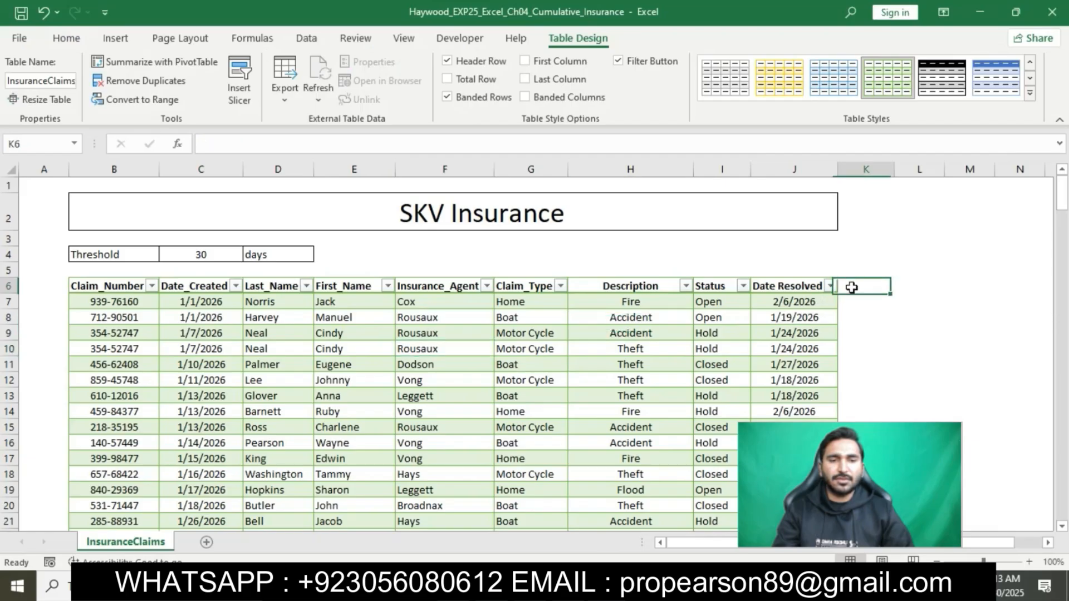
{"action": "type", "text": "Duration"}
{"action": "key", "text": "Return"}
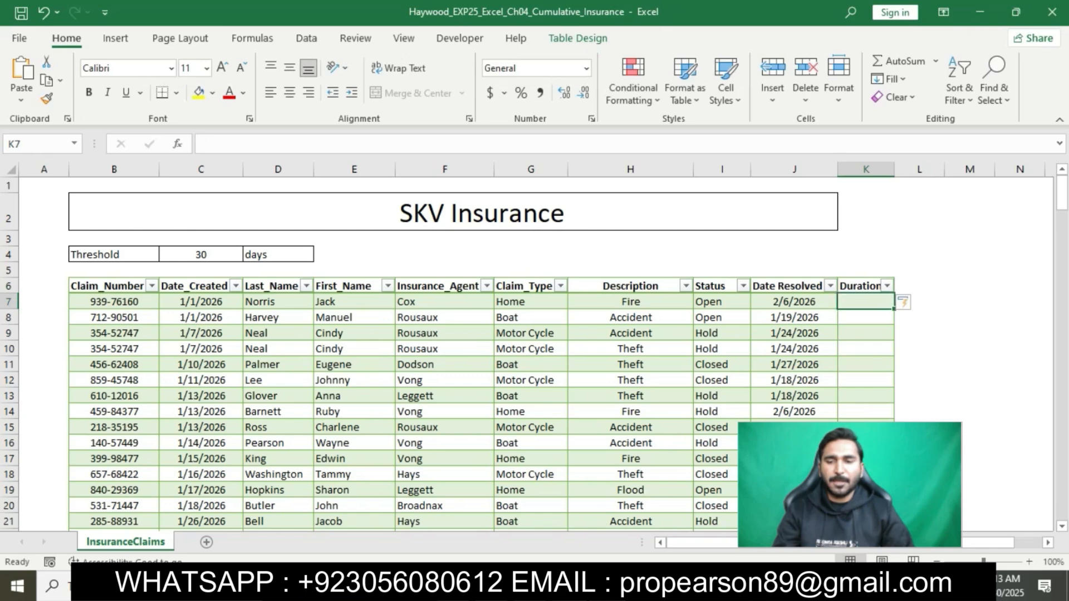
Switch to the Word instructions, highlight the step 5 text about the structured-reference formula in yellow, and select it for reading.
{"action": "left_click", "coordinate": [518, 586]}
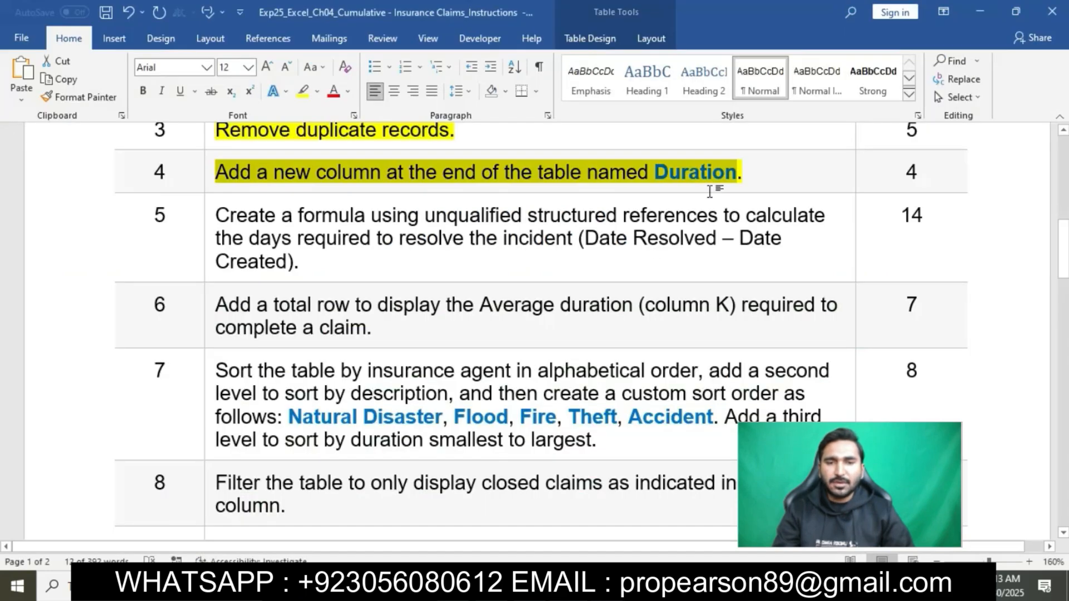
{"action": "left_click", "coordinate": [712, 172]}
{"action": "scroll", "coordinate": [613, 245], "scroll_direction": "down", "scroll_amount": 1}
{"action": "scroll", "coordinate": [614, 244], "scroll_direction": "down", "scroll_amount": 1}
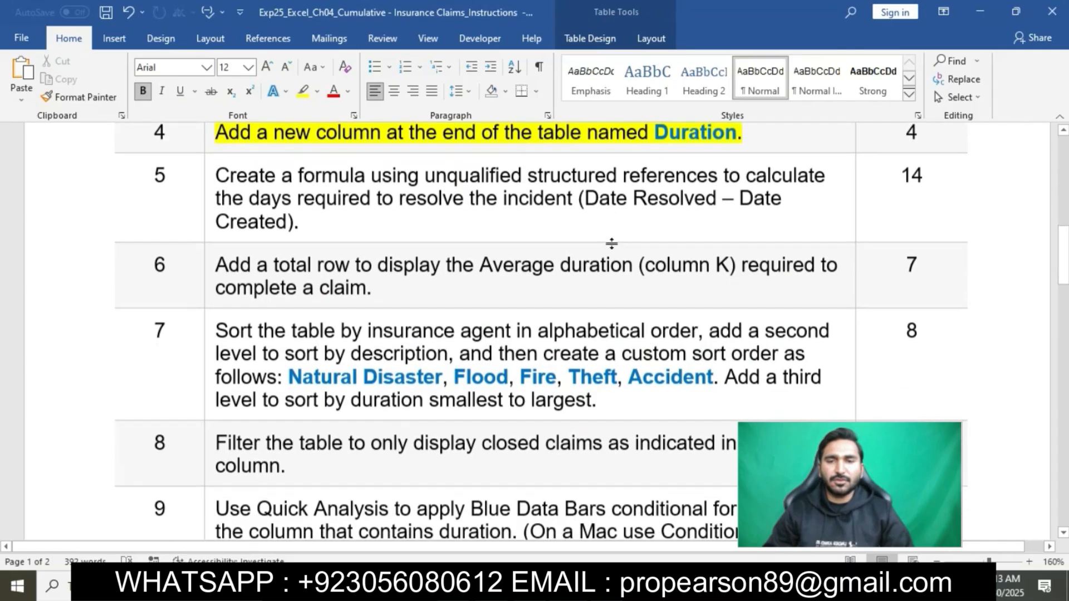
{"action": "triple_click", "coordinate": [215, 171]}
{"action": "left_click", "coordinate": [276, 148]}
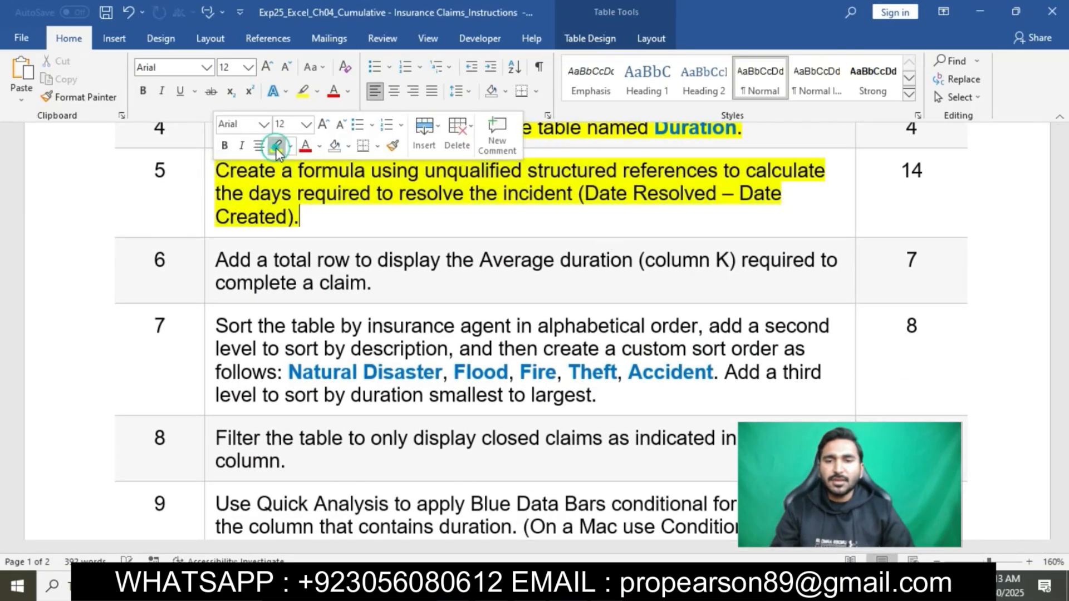
{"action": "left_click", "coordinate": [301, 191]}
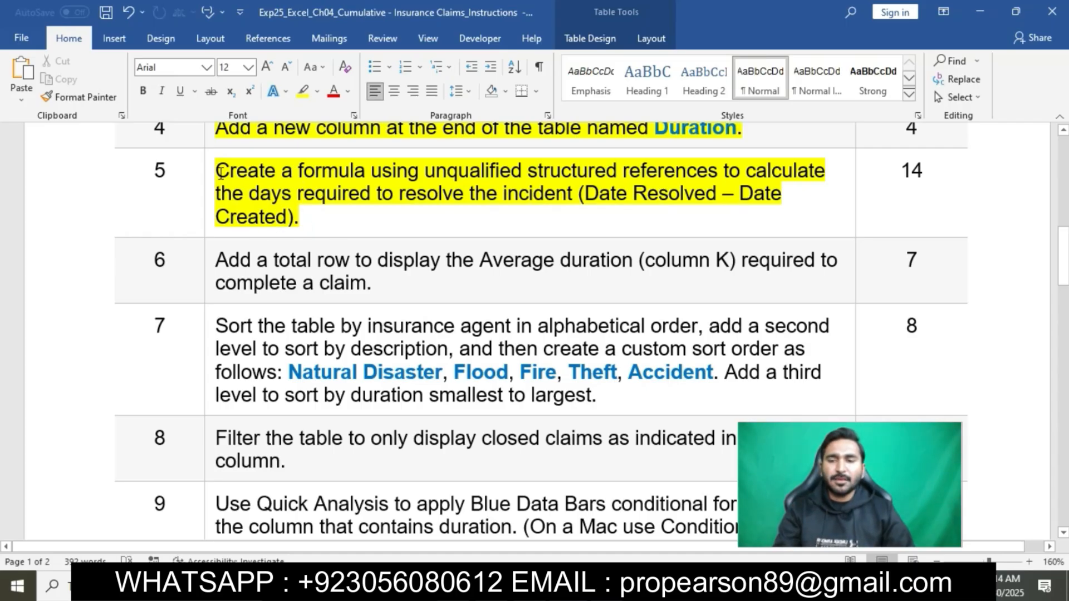
{"action": "triple_click", "coordinate": [244, 176]}
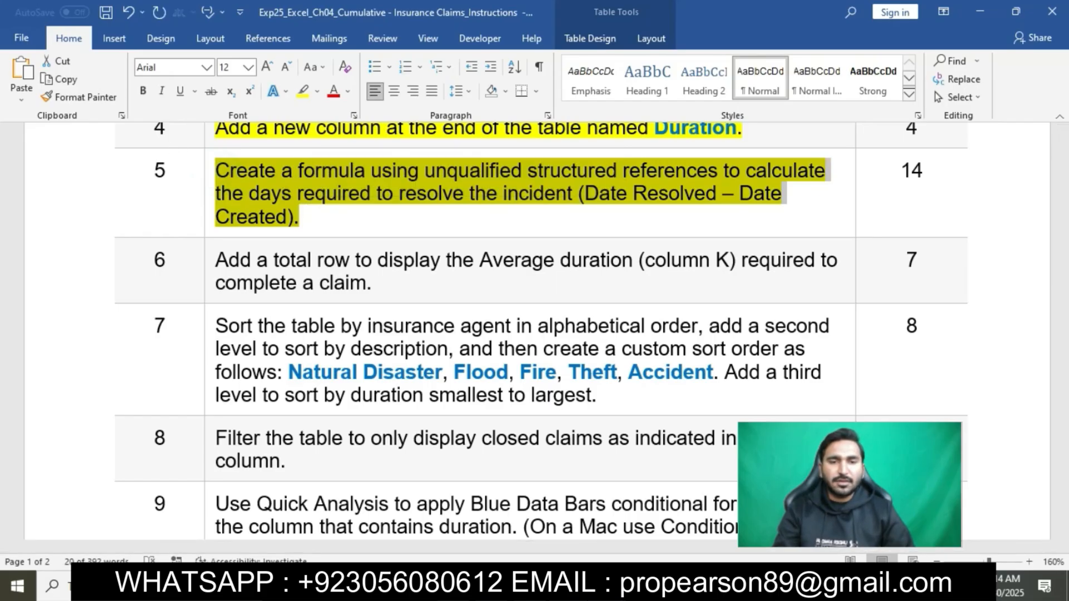
Return to Excel and fill the Duration column from K7 with the formula =[@[Date Resolved]]-[@[Date_Created]].
{"action": "left_click", "coordinate": [608, 586]}
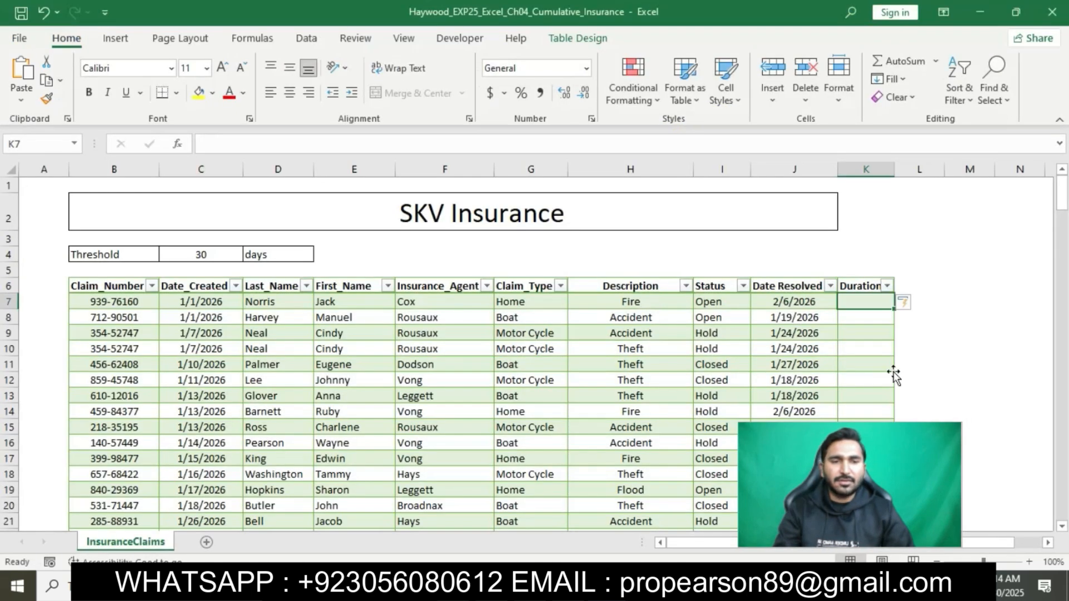
{"action": "type", "text": "="}
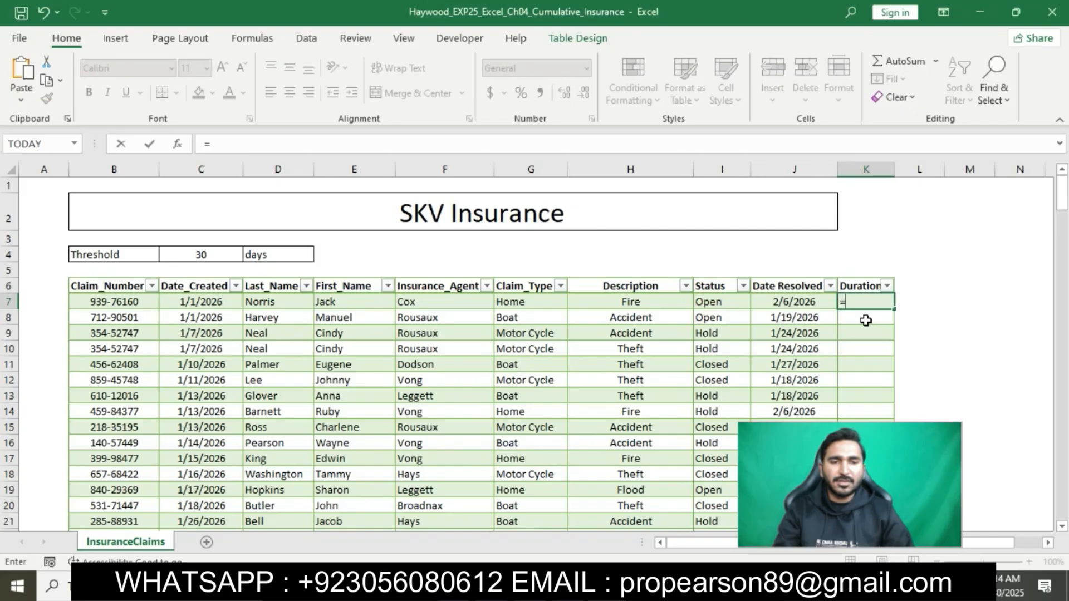
{"action": "left_click", "coordinate": [788, 299]}
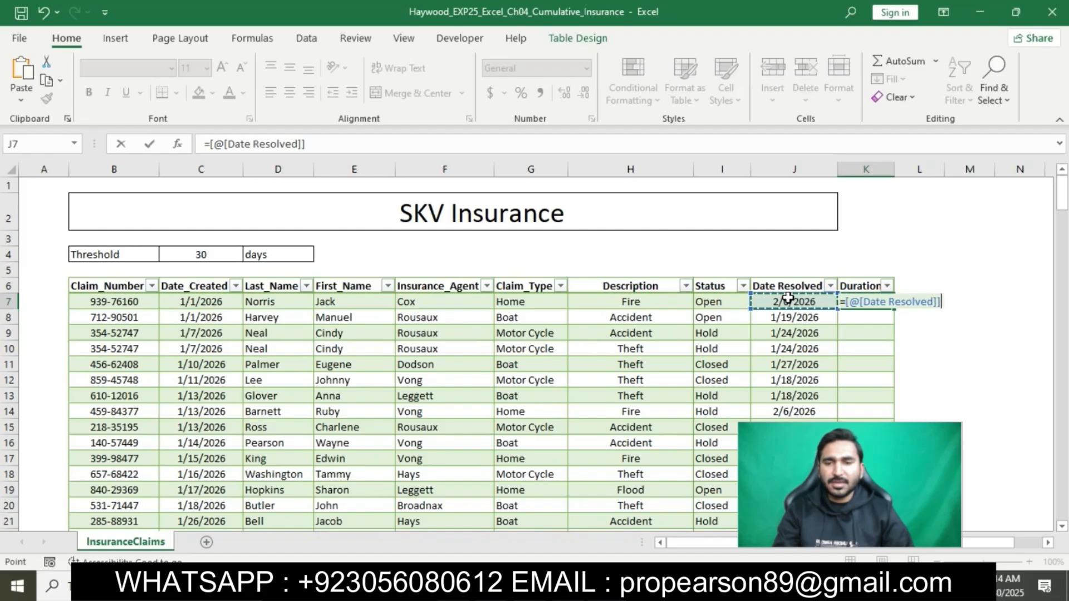
{"action": "type", "text": "-"}
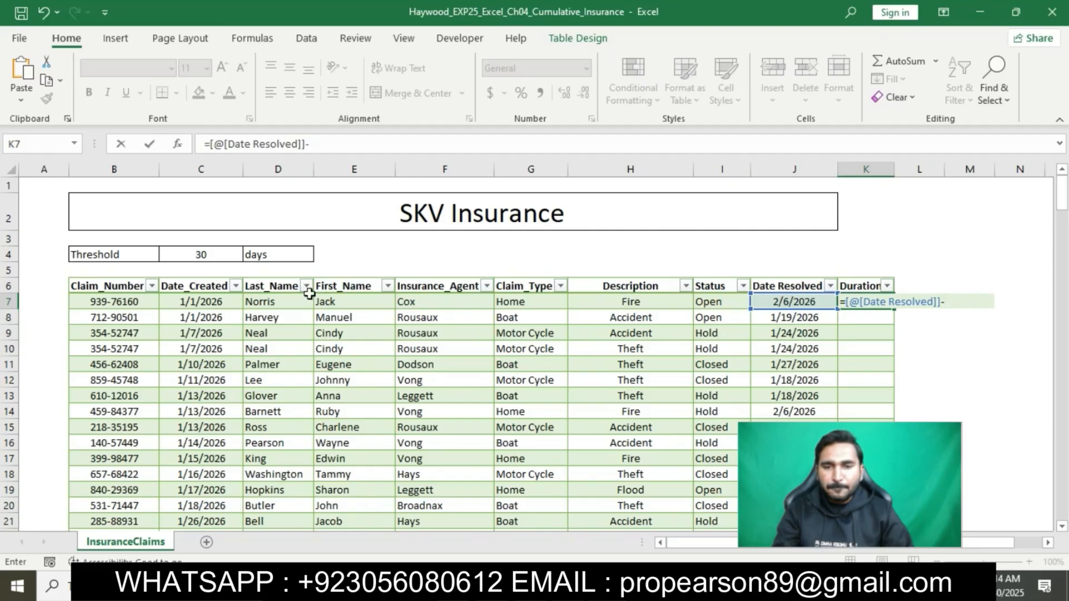
{"action": "left_click", "coordinate": [222, 300]}
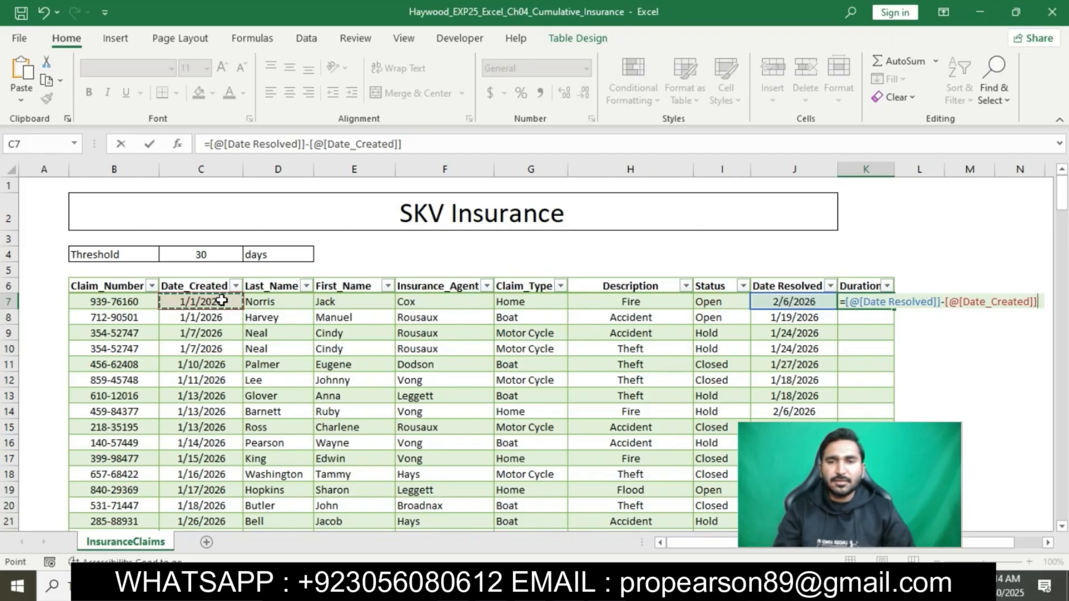
{"action": "key", "text": "Return"}
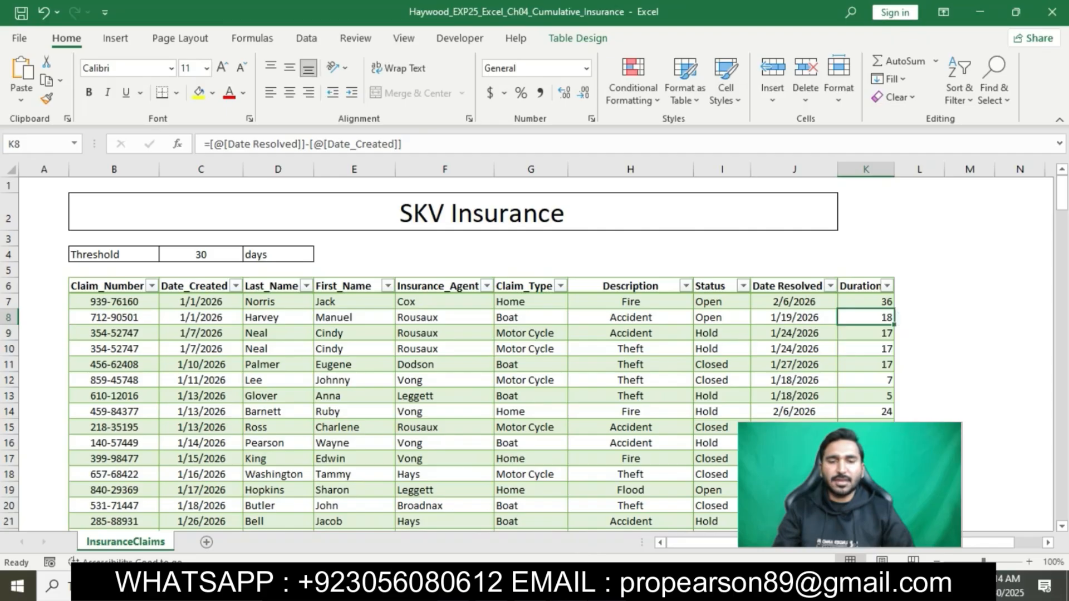
Switch to the Word instructions, highlight the step 6 text about the total row in yellow, and select its average duration phrase.
{"action": "key", "text": "alt+Tab"}
{"action": "left_click", "coordinate": [545, 225]}
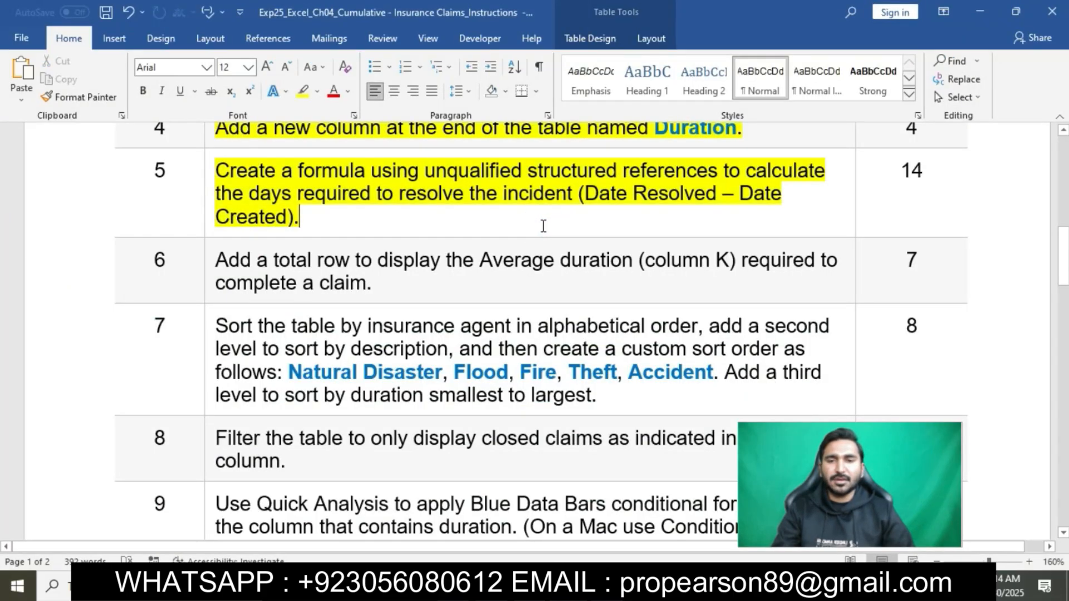
{"action": "scroll", "coordinate": [429, 241], "scroll_direction": "down", "scroll_amount": 2}
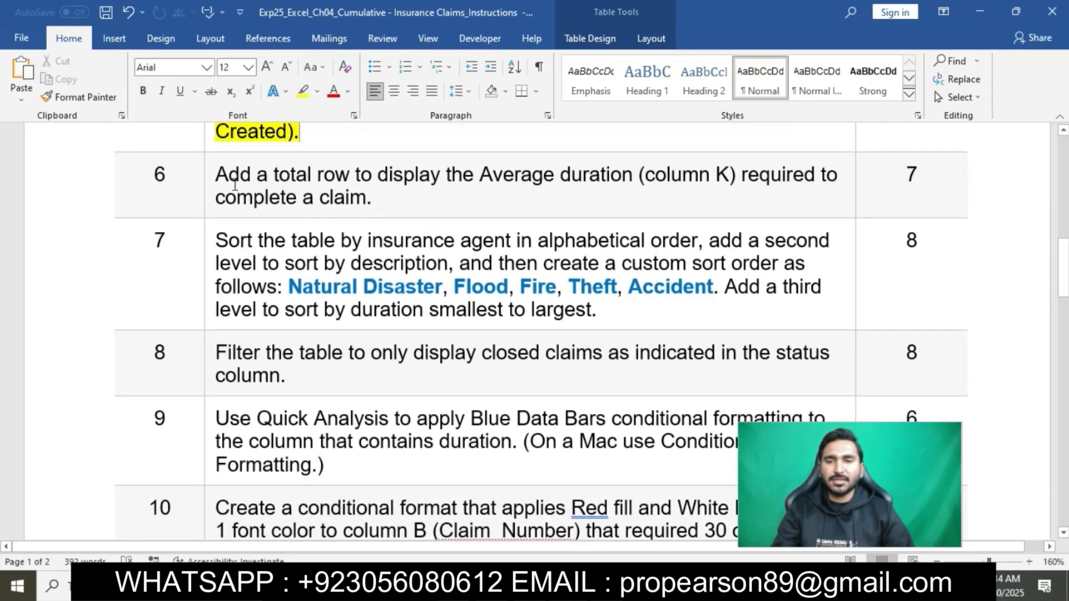
{"action": "left_click", "coordinate": [212, 177]}
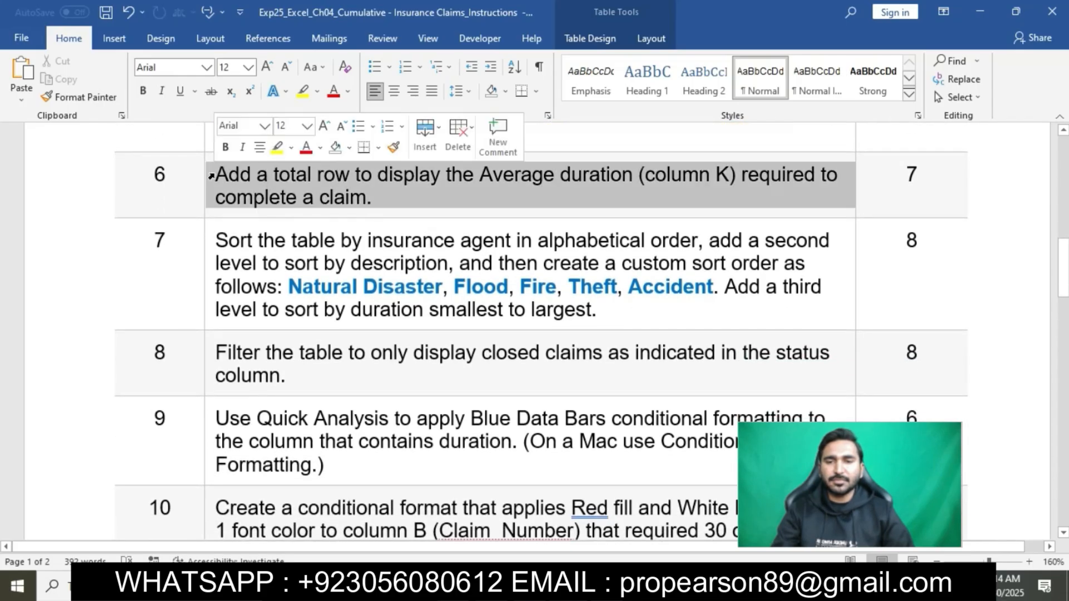
{"action": "left_click", "coordinate": [278, 148]}
{"action": "left_click", "coordinate": [312, 193]}
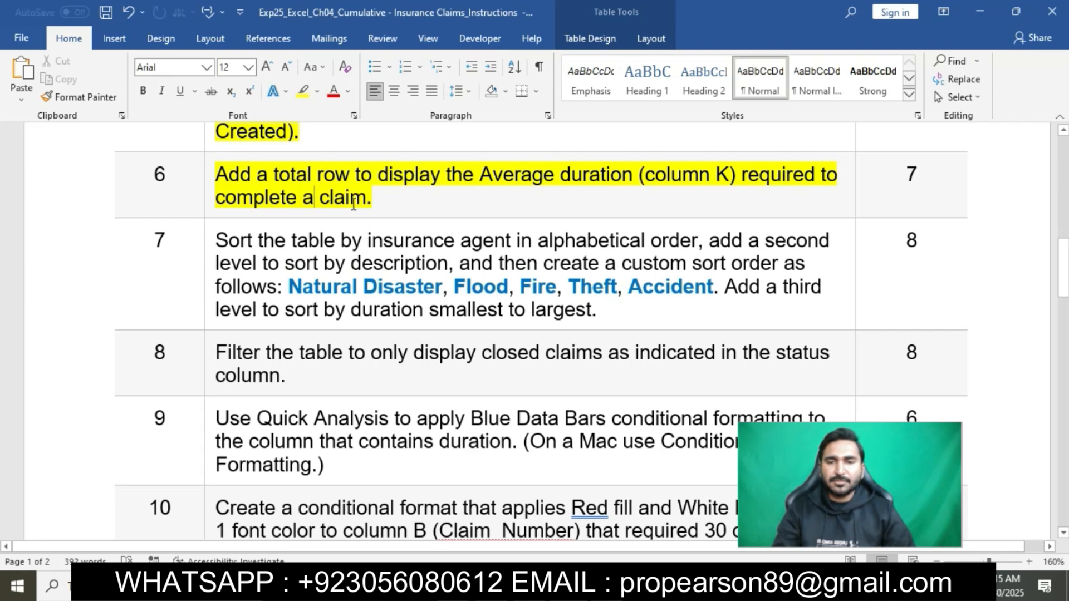
{"action": "left_click_drag", "start_coordinate": [219, 174], "coordinate": [638, 176]}
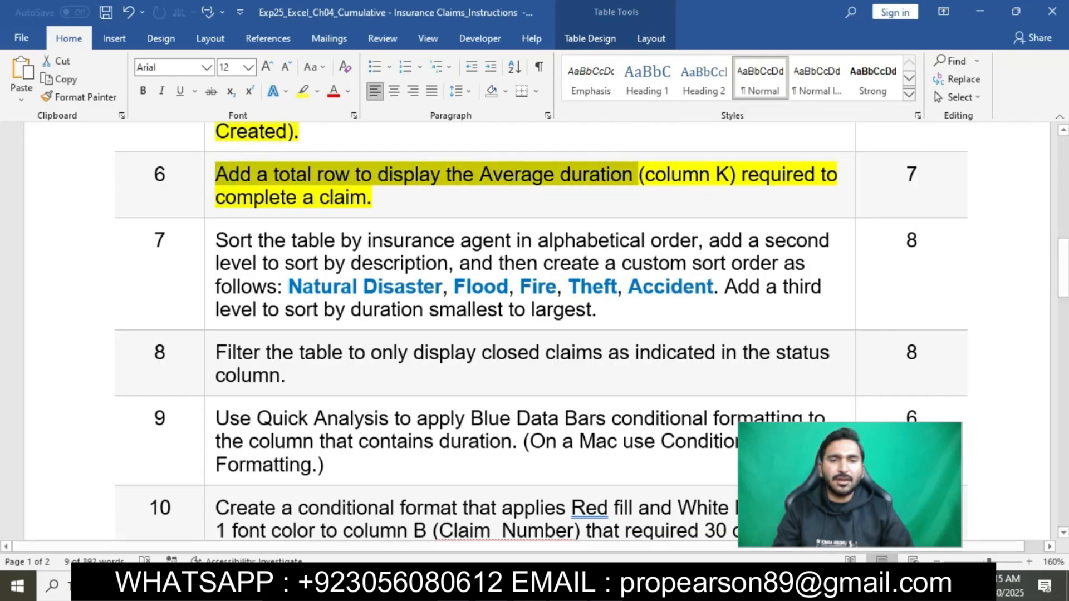
Return to Excel and add a total row to the InsuranceClaims table.
{"action": "key", "text": "alt+Tab"}
{"action": "left_click", "coordinate": [500, 397]}
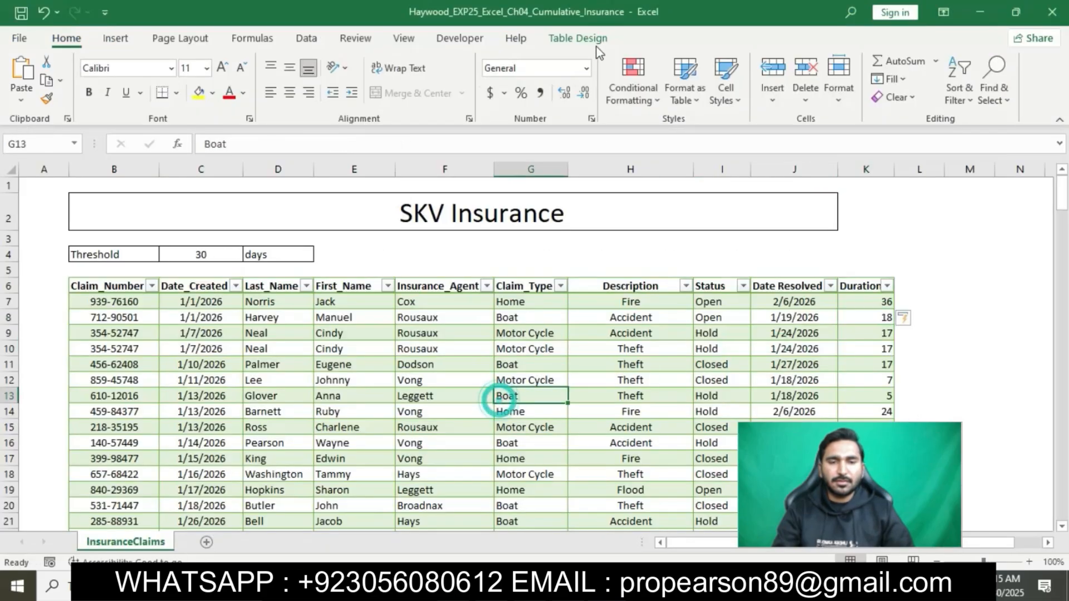
{"action": "left_click", "coordinate": [587, 32]}
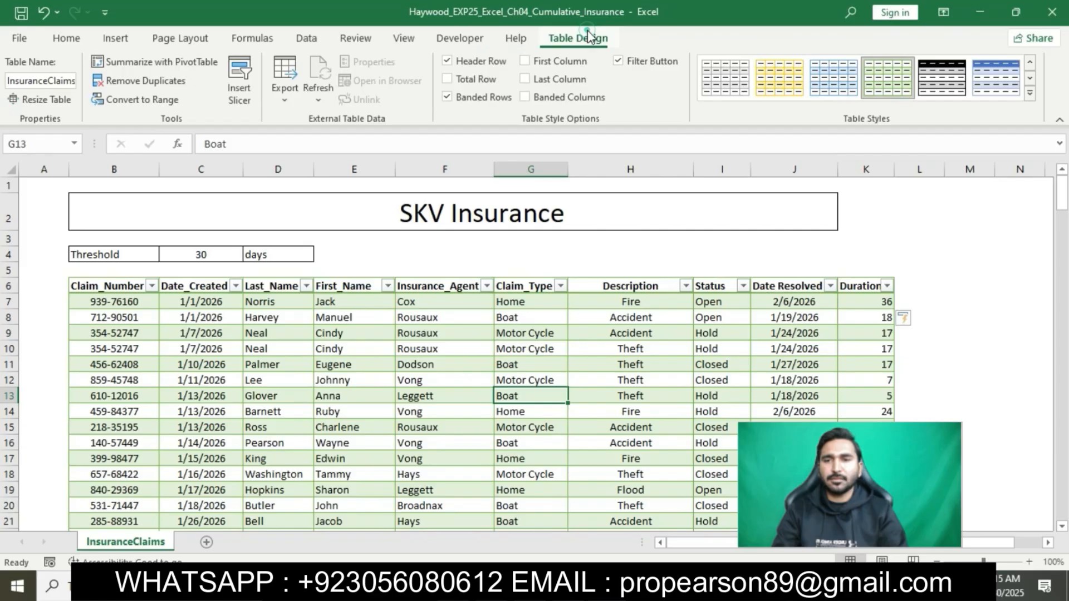
{"action": "left_click", "coordinate": [446, 79]}
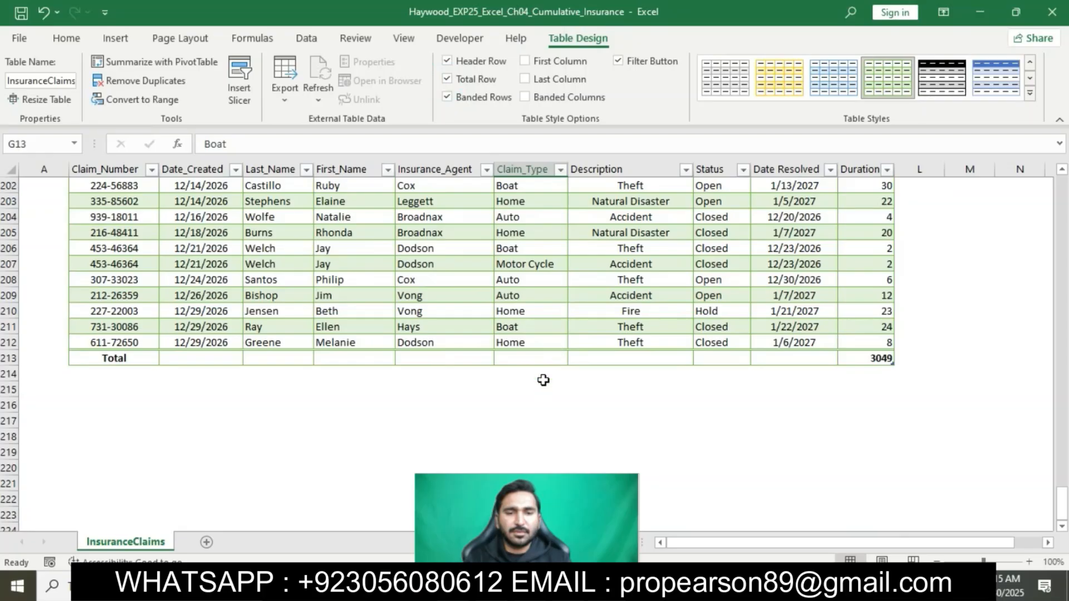
Recheck step 6 in the Word instructions and, back in Excel, set the Duration cell K213 of the total row to Average.
{"action": "left_click", "coordinate": [490, 586]}
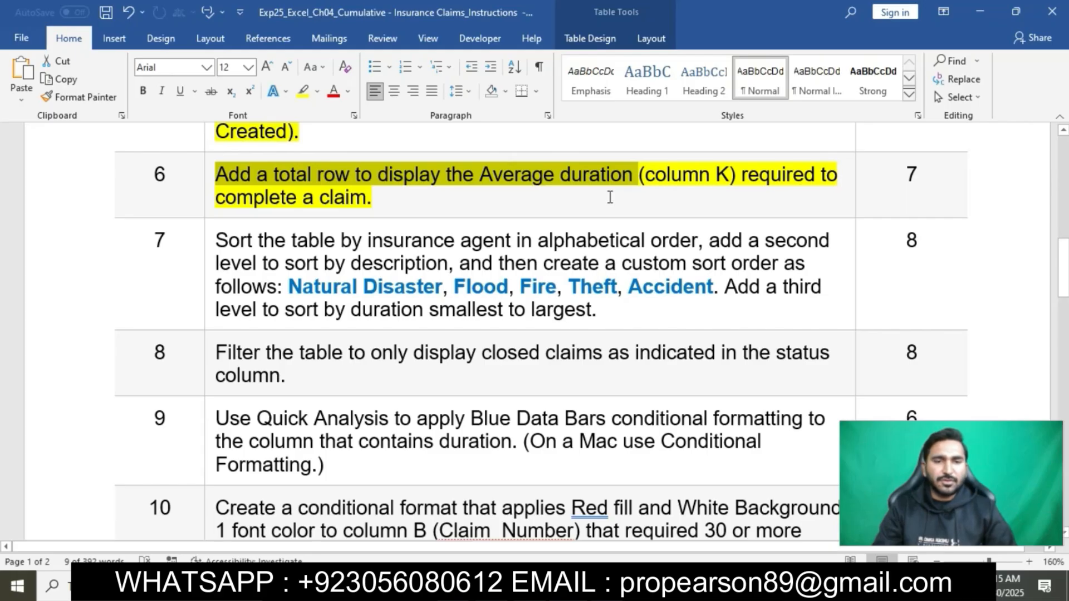
{"action": "left_click", "coordinate": [614, 586]}
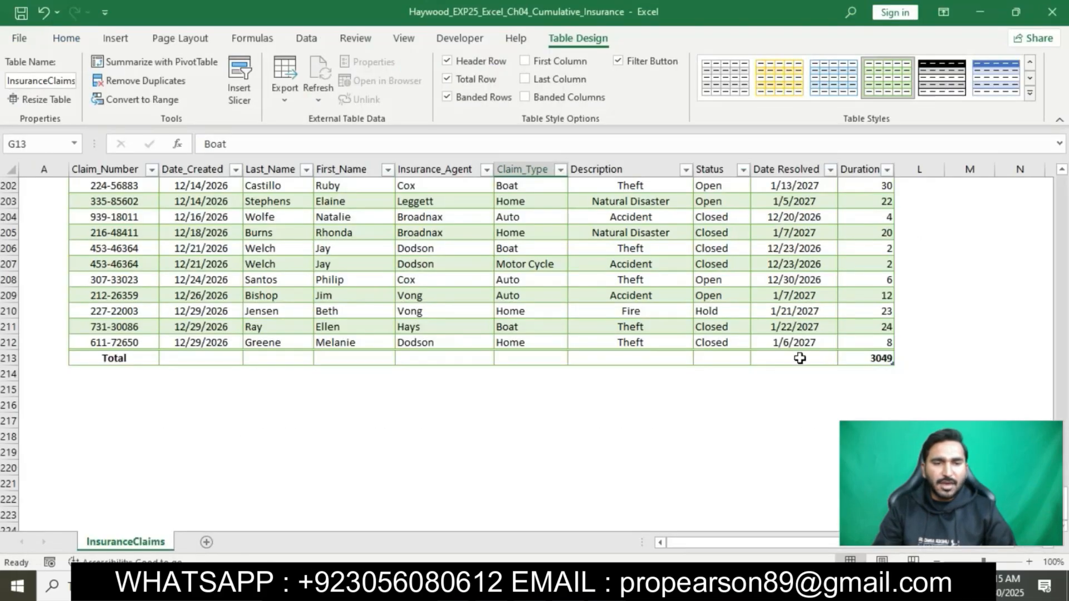
{"action": "scroll", "coordinate": [813, 312], "scroll_direction": "up", "scroll_amount": 20}
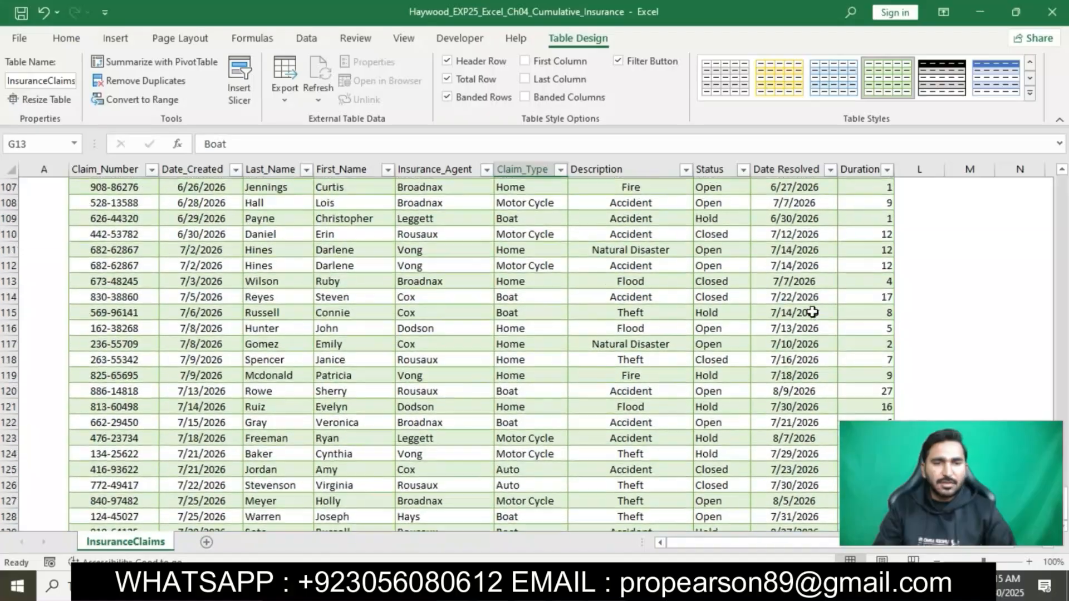
{"action": "scroll", "coordinate": [813, 312], "scroll_direction": "up", "scroll_amount": 16}
{"action": "scroll", "coordinate": [813, 312], "scroll_direction": "down", "scroll_amount": 17}
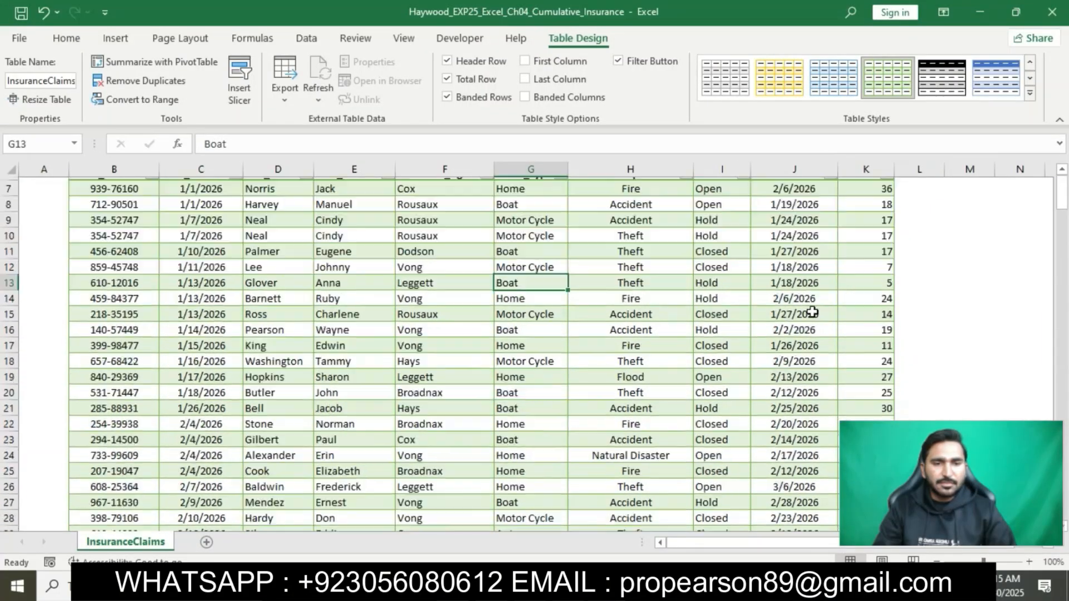
{"action": "scroll", "coordinate": [813, 312], "scroll_direction": "down", "scroll_amount": 20}
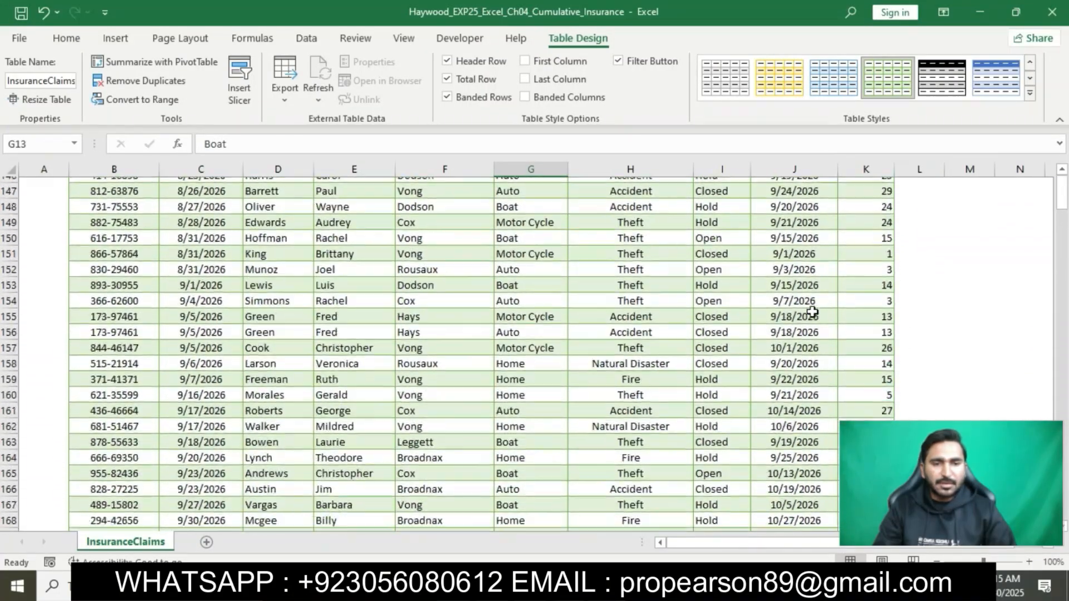
{"action": "scroll", "coordinate": [813, 312], "scroll_direction": "down", "scroll_amount": 13}
{"action": "scroll", "coordinate": [812, 310], "scroll_direction": "up", "scroll_amount": 8}
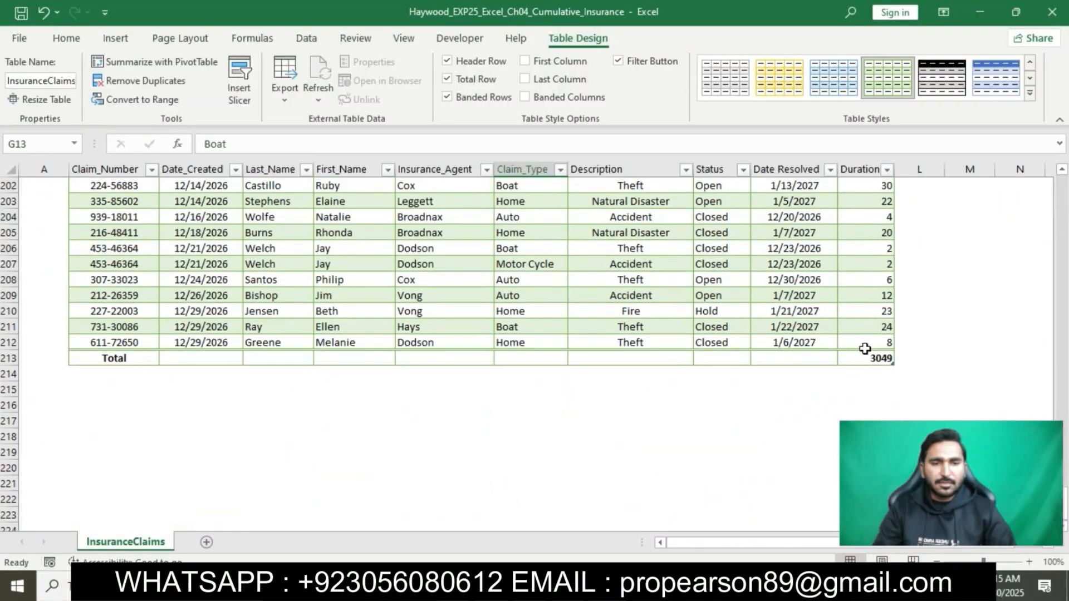
{"action": "left_click", "coordinate": [872, 357]}
{"action": "left_click", "coordinate": [901, 358]}
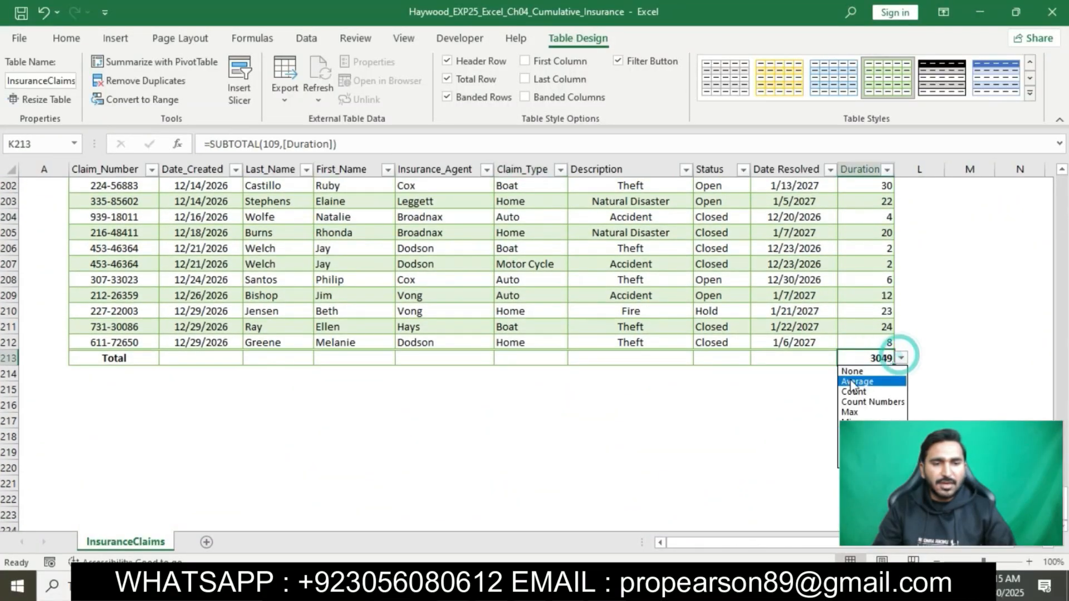
{"action": "key", "text": "Escape"}
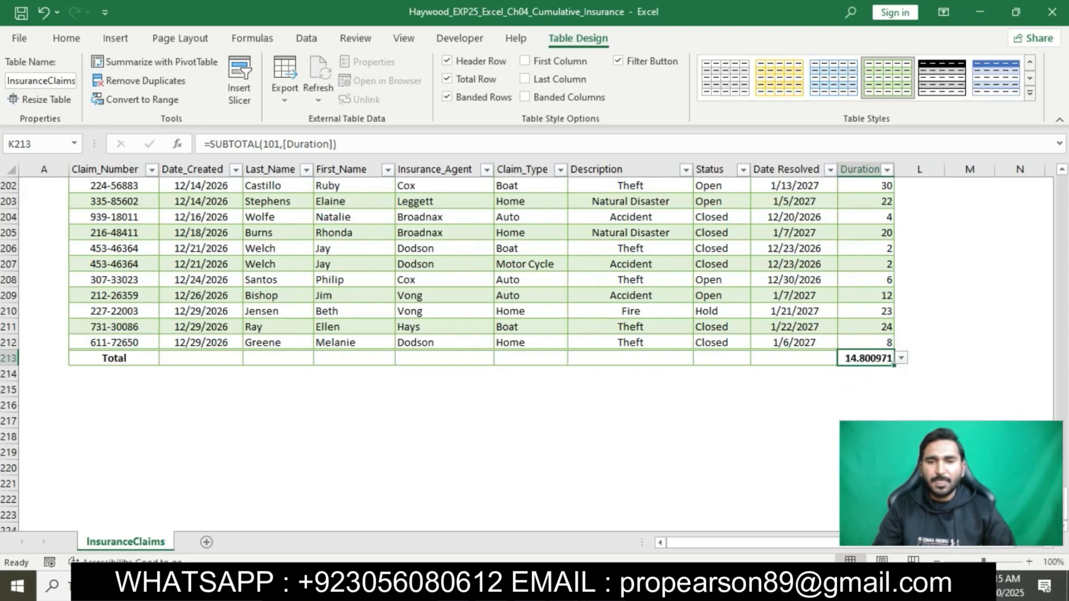
Switch to the Word instructions, highlight the step 7 sorting text in yellow, and select its phrase about sorting by insurance agent.
{"action": "key", "text": "alt+Tab"}
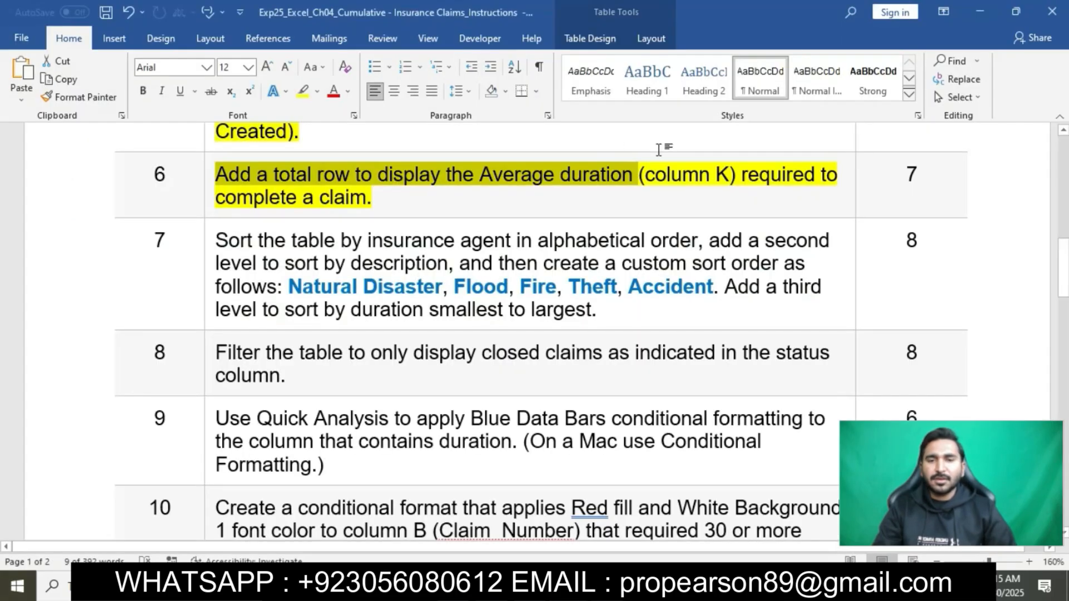
{"action": "left_click", "coordinate": [687, 174]}
{"action": "scroll", "coordinate": [451, 189], "scroll_direction": "down", "scroll_amount": 1}
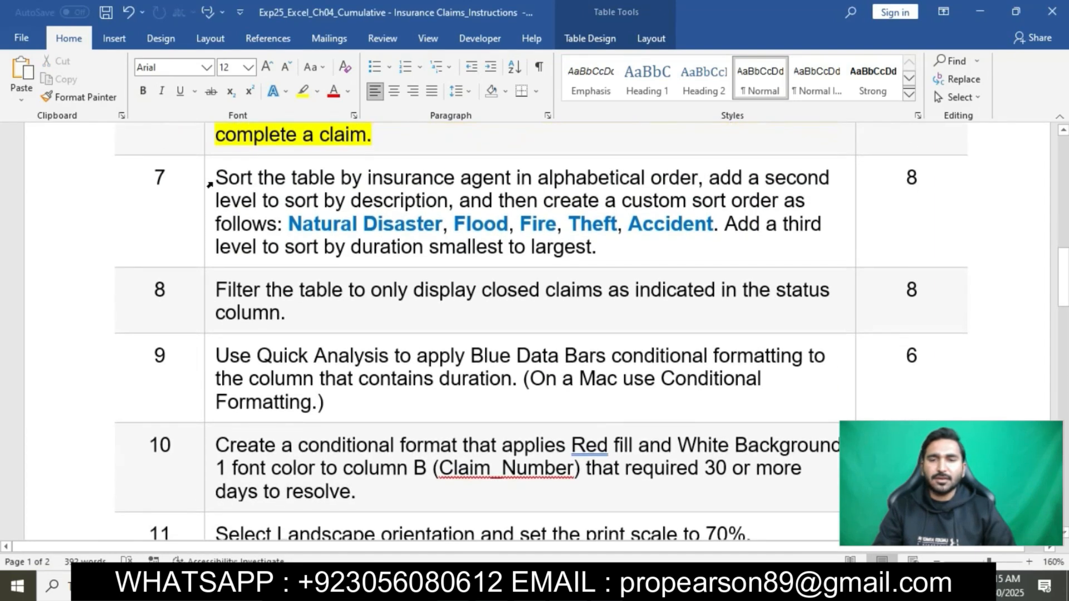
{"action": "left_click", "coordinate": [210, 184]}
{"action": "left_click", "coordinate": [277, 157]}
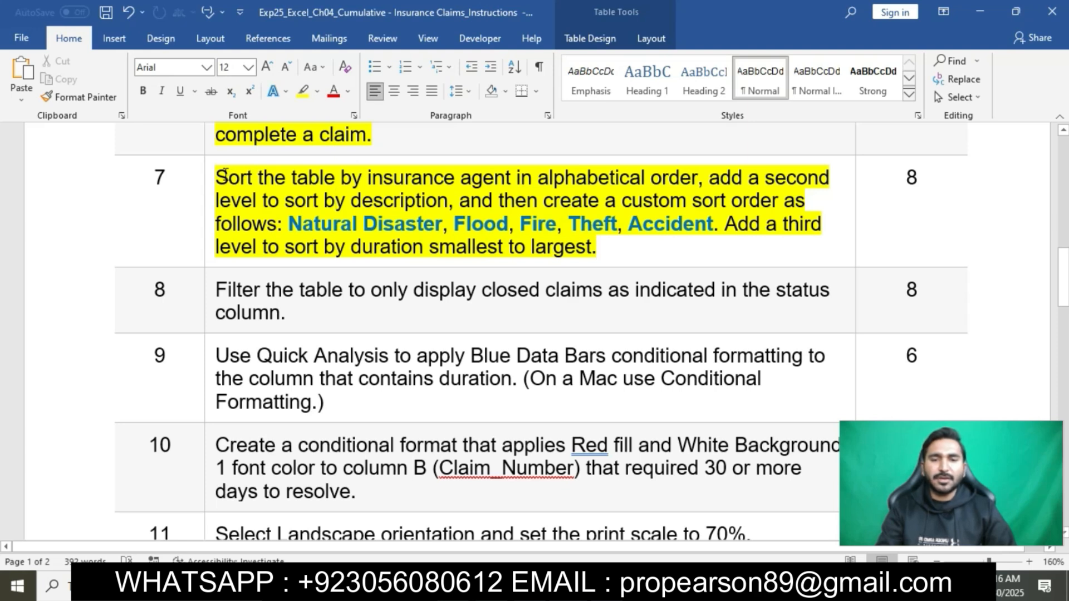
{"action": "left_click_drag", "start_coordinate": [225, 177], "coordinate": [697, 181]}
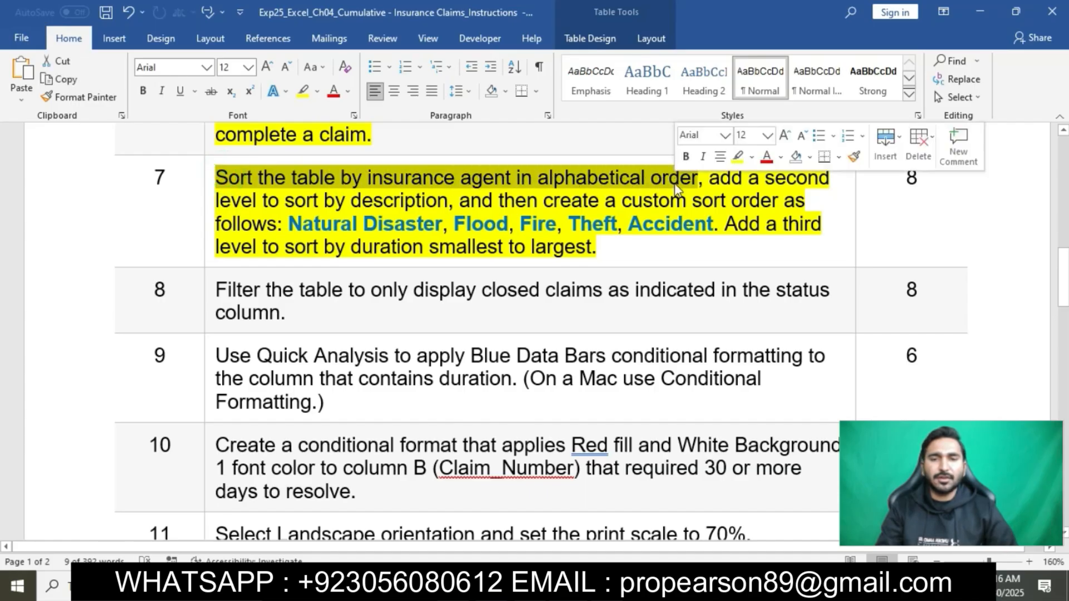
Return to Excel and start a custom sort of the table with Insurance_Agent, A to Z, as the first level.
{"action": "key", "text": "alt+Tab"}
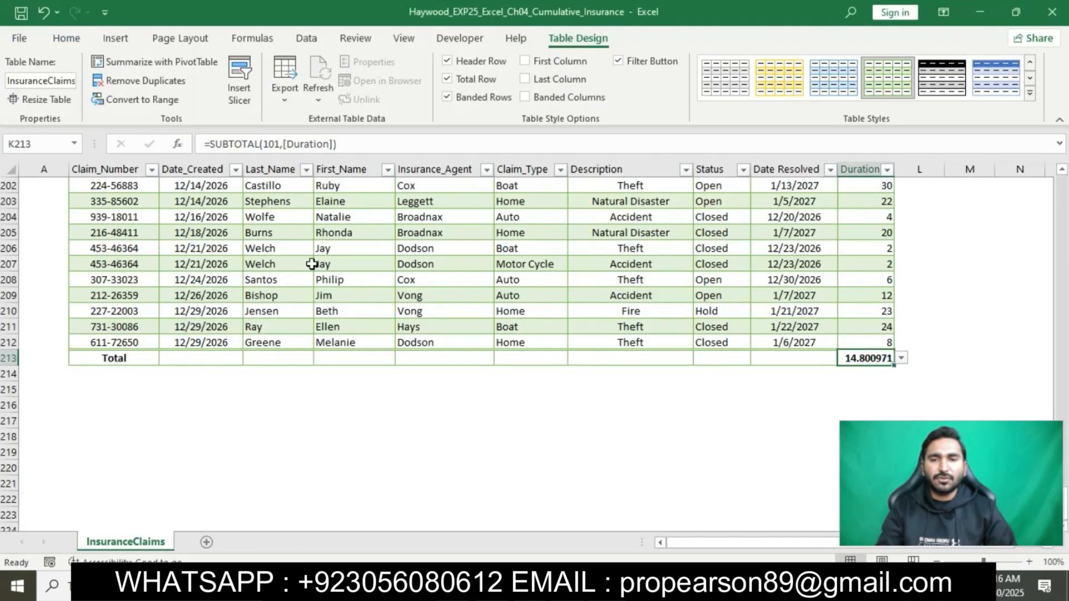
{"action": "scroll", "coordinate": [312, 264], "scroll_direction": "up", "scroll_amount": 20}
{"action": "left_click", "coordinate": [430, 166]}
{"action": "scroll", "coordinate": [423, 246], "scroll_direction": "up", "scroll_amount": 20}
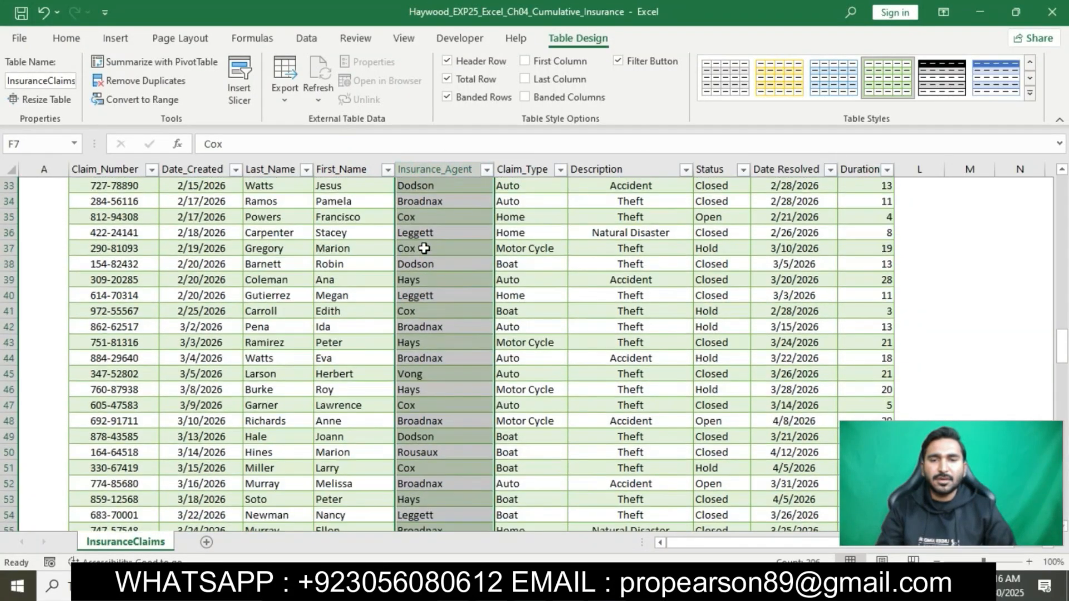
{"action": "left_click", "coordinate": [454, 282]}
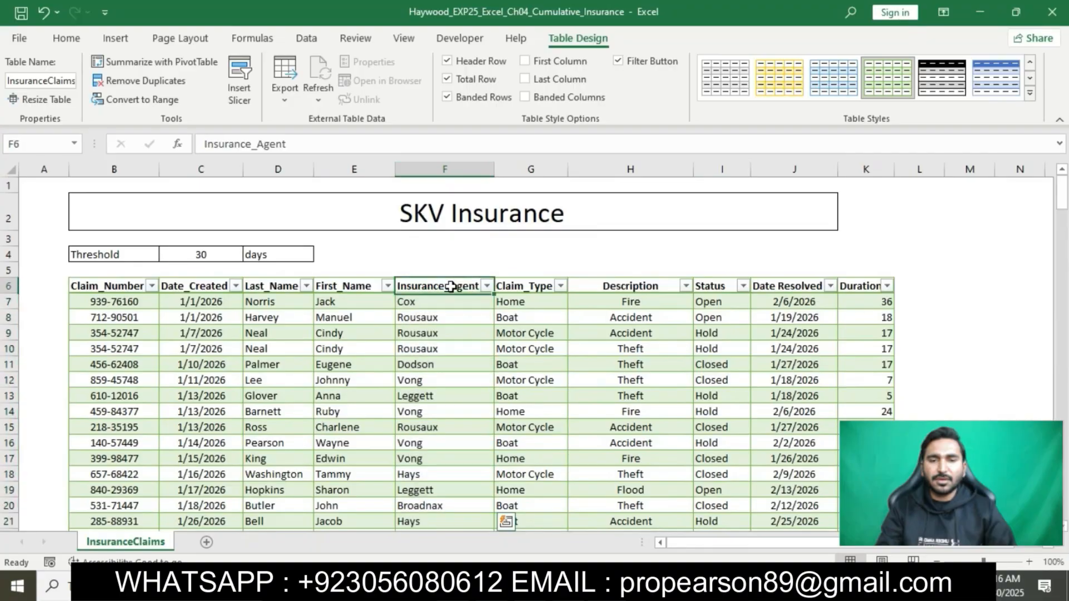
{"action": "left_click", "coordinate": [67, 38]}
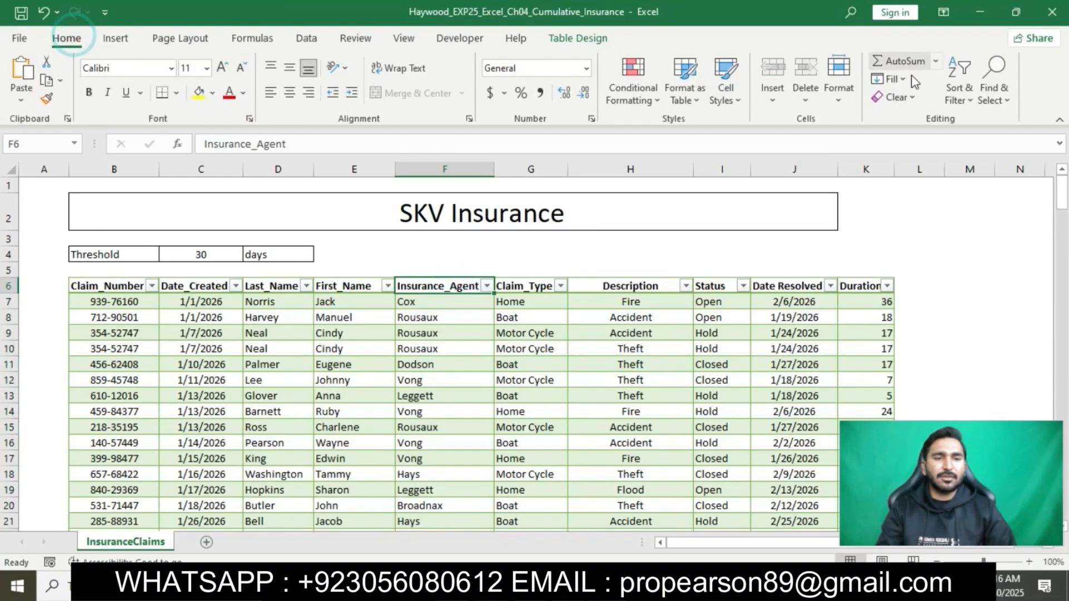
{"action": "left_click", "coordinate": [959, 81]}
{"action": "left_click", "coordinate": [1002, 165]}
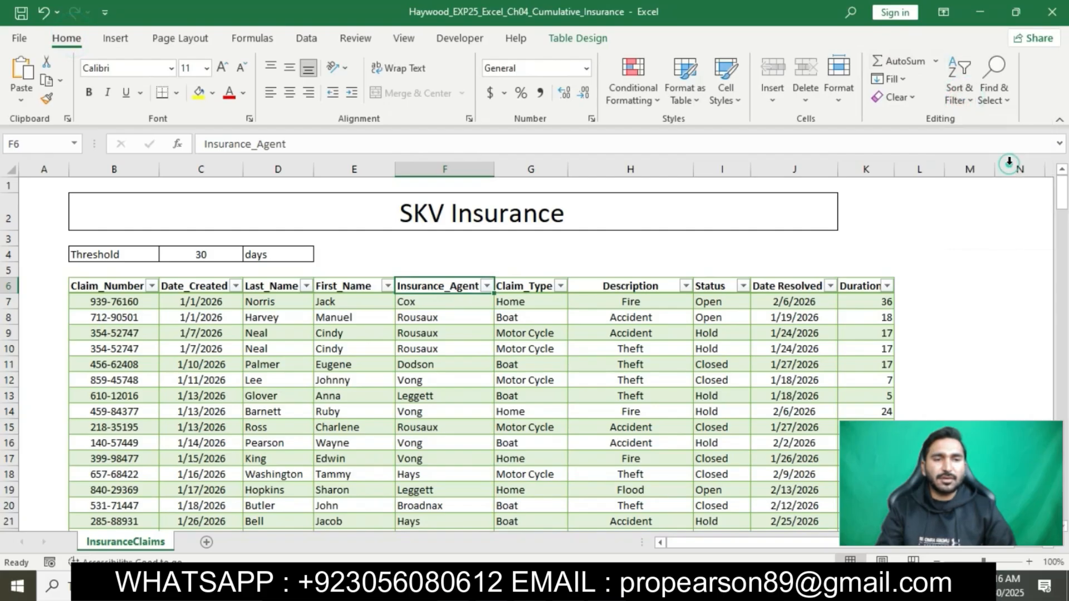
{"action": "left_click", "coordinate": [636, 255]}
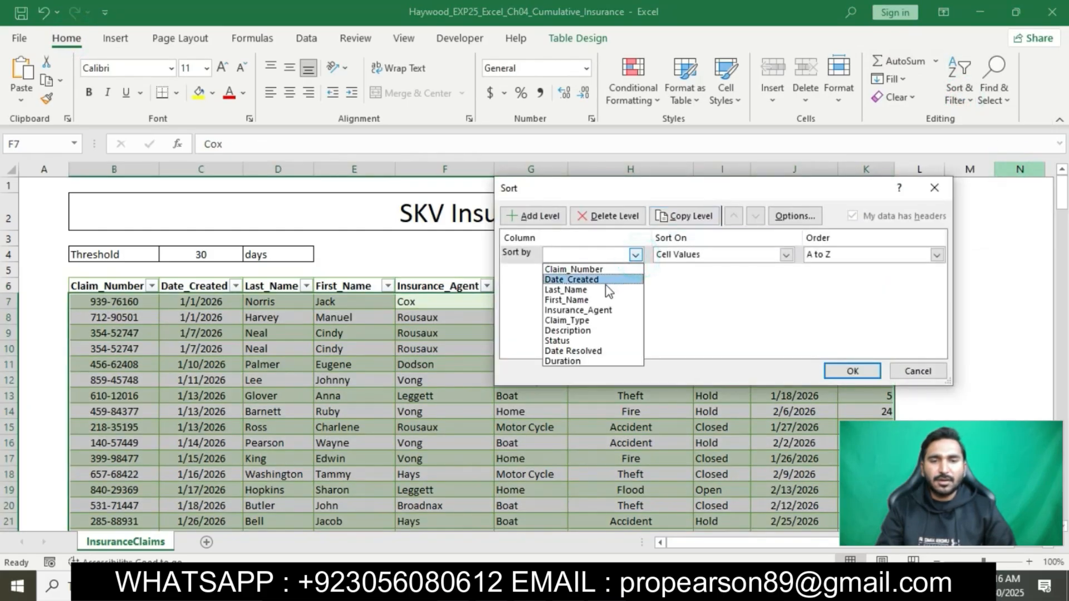
{"action": "left_click", "coordinate": [598, 311]}
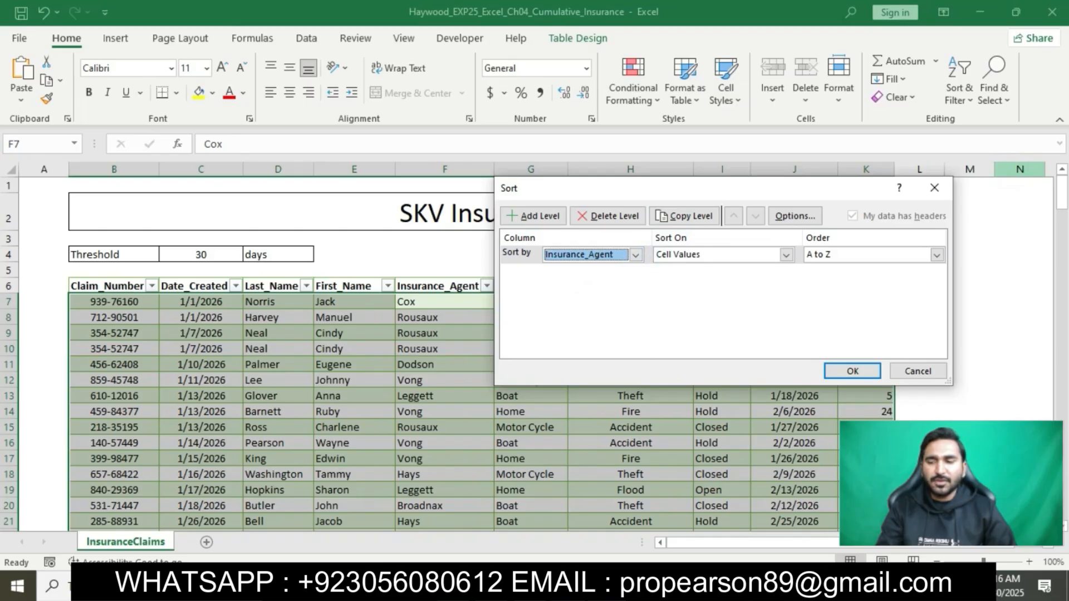
Switch to the Word instructions and select the step 7 phrase about the second sort level for reading.
{"action": "left_click", "coordinate": [580, 586]}
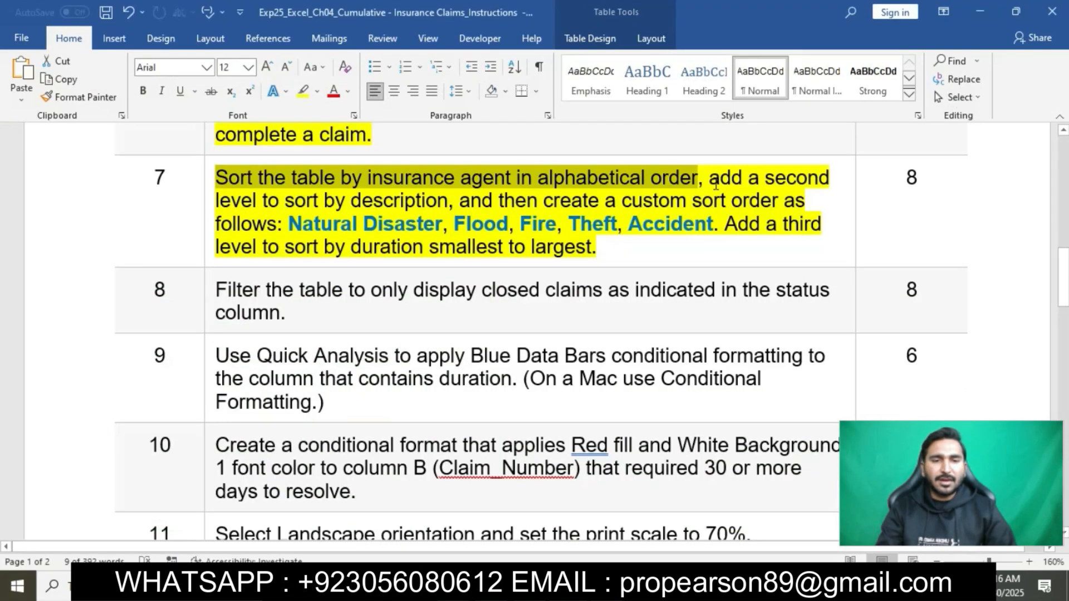
{"action": "left_click_drag", "start_coordinate": [715, 183], "coordinate": [484, 224]}
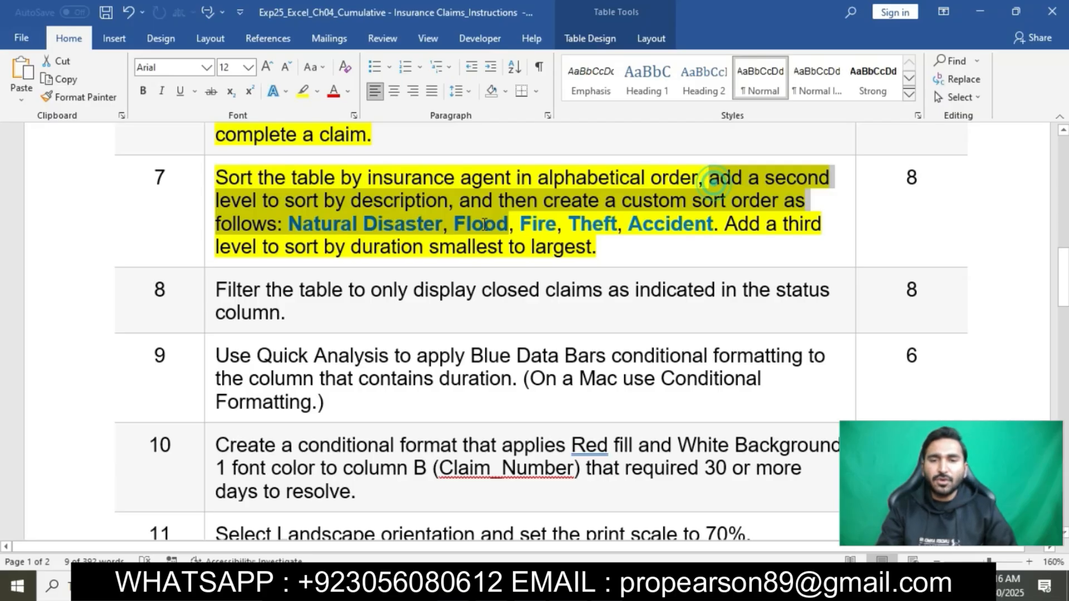
{"action": "left_click_drag", "start_coordinate": [485, 224], "coordinate": [454, 202]}
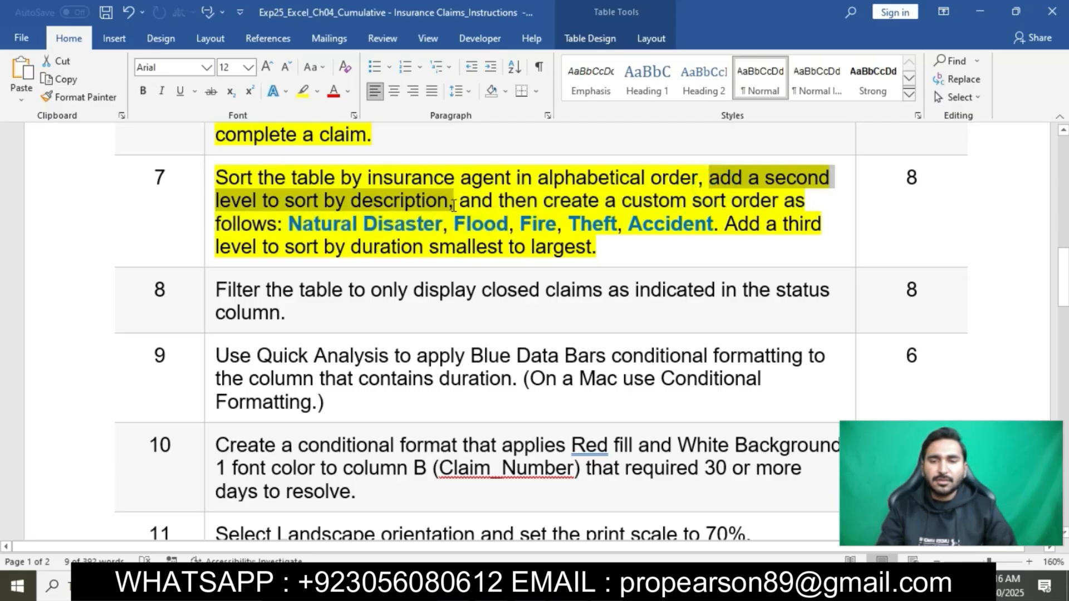
Return to Excel and add Description as the second level of the custom sort.
{"action": "key", "text": "alt+Tab"}
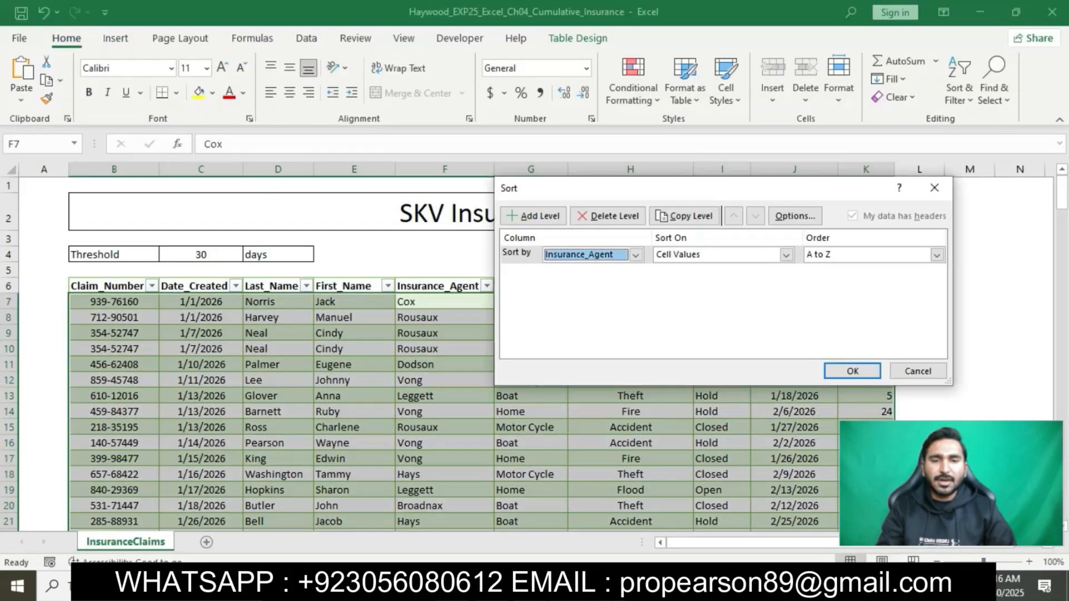
{"action": "left_click", "coordinate": [543, 217]}
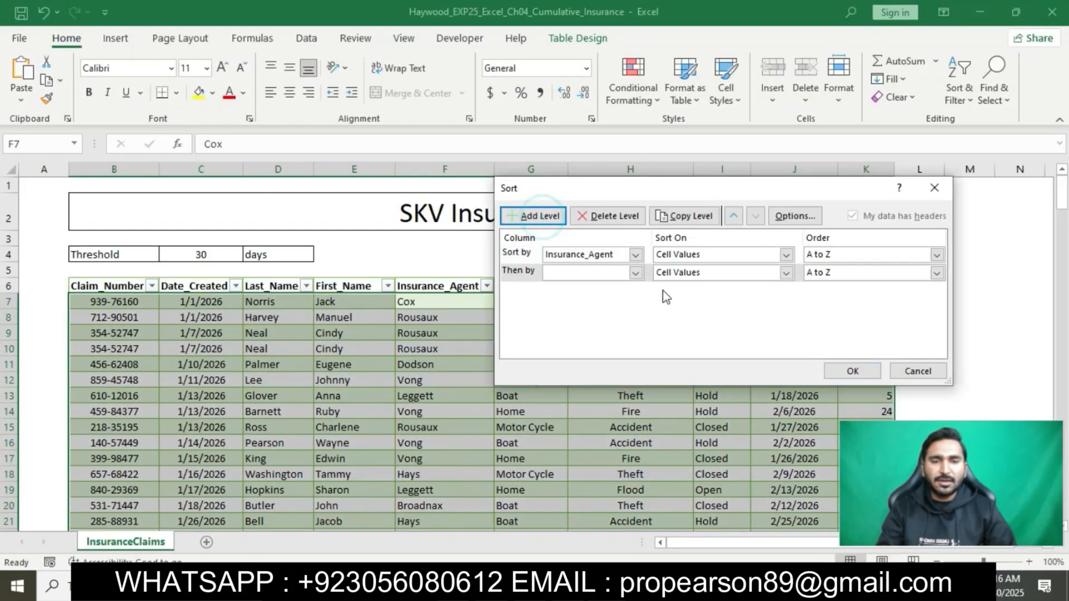
{"action": "left_click", "coordinate": [635, 273]}
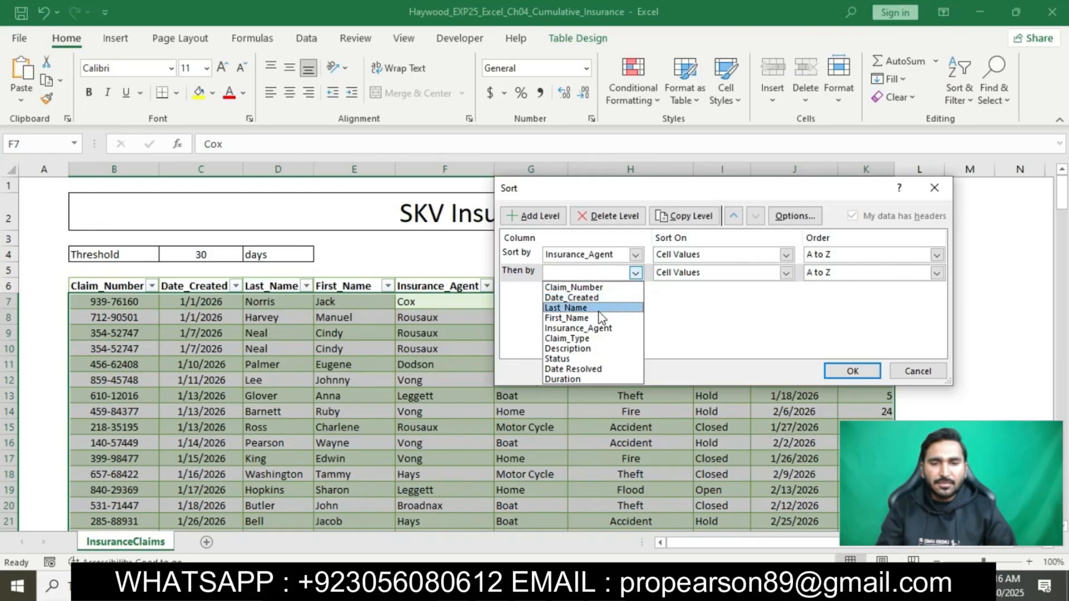
{"action": "left_click", "coordinate": [592, 349]}
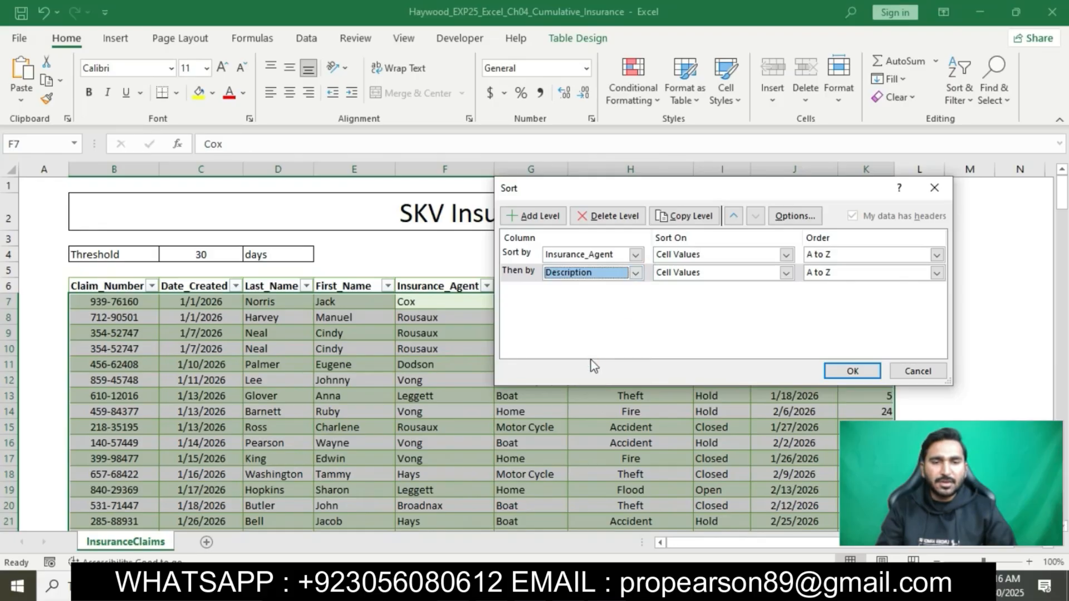
Select the custom-order phrase in the Word instructions and, back in Excel, order the Description level by the custom list Natural Disaster, Flood, Fire, Theft, Accident.
{"action": "key", "text": "alt+Tab"}
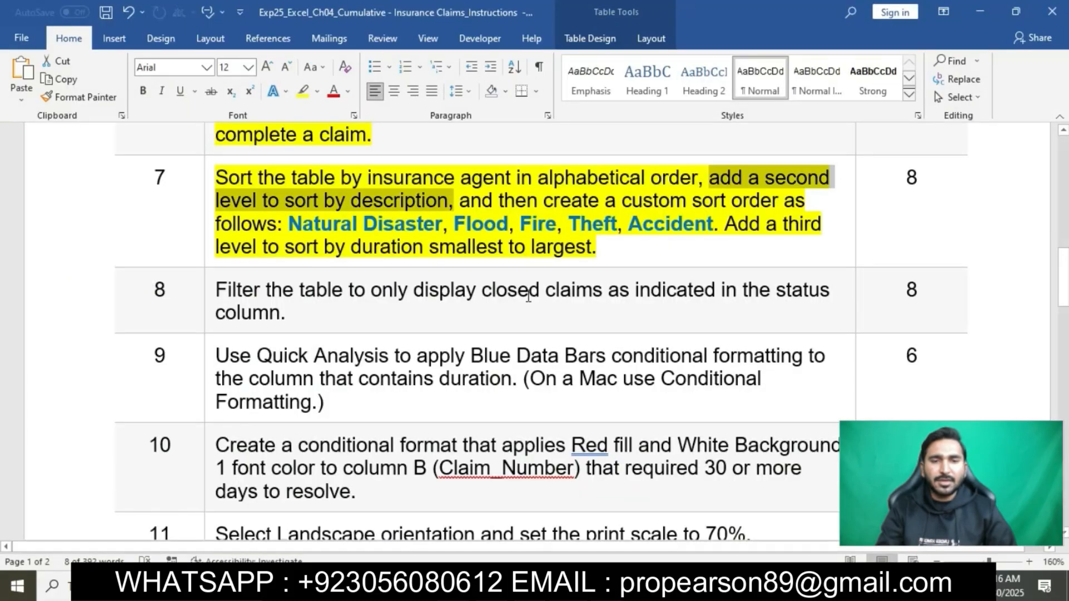
{"action": "left_click_drag", "start_coordinate": [465, 199], "coordinate": [700, 219]}
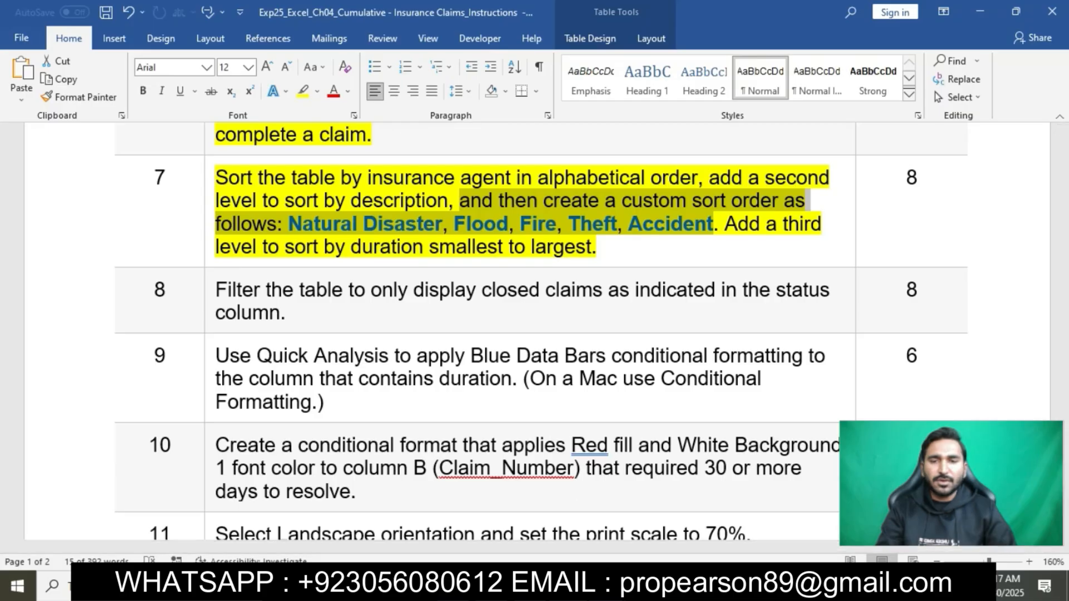
{"action": "key", "text": "alt+Tab"}
{"action": "left_click", "coordinate": [938, 273]}
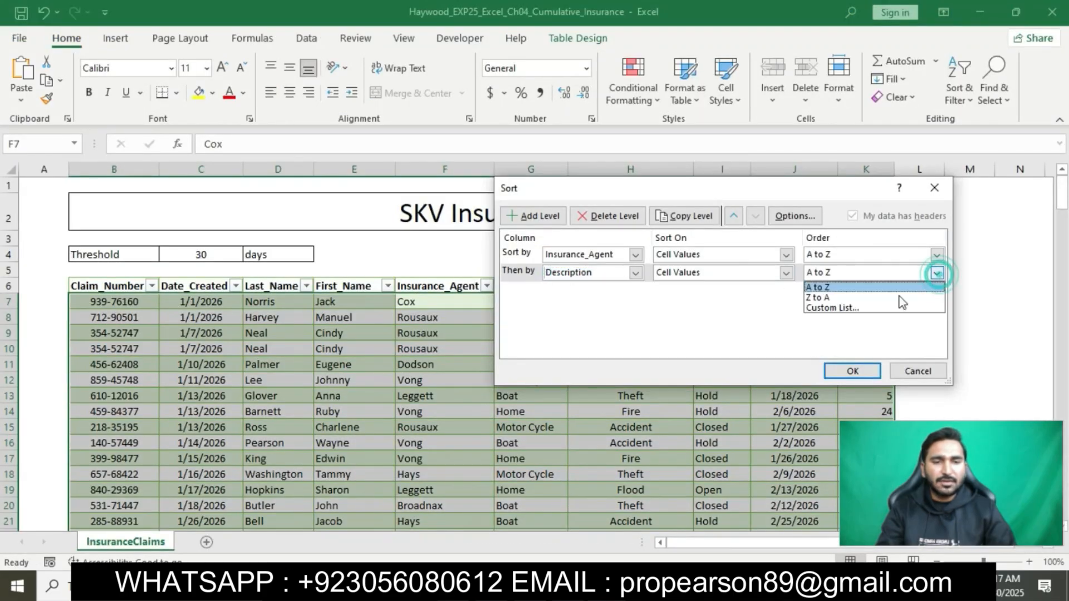
{"action": "left_click", "coordinate": [890, 304]}
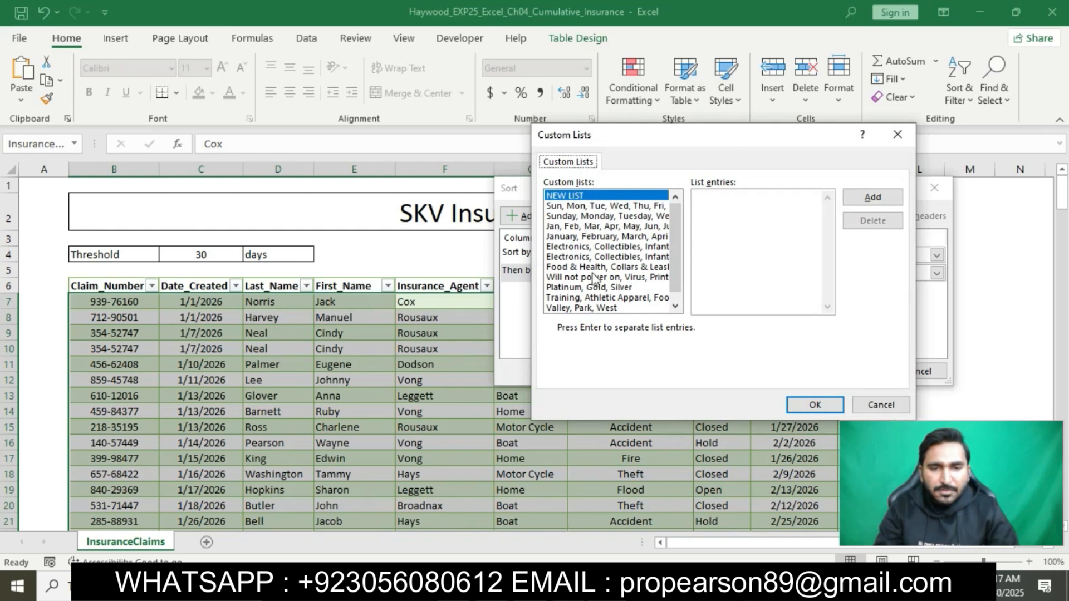
{"action": "left_click", "coordinate": [675, 305]}
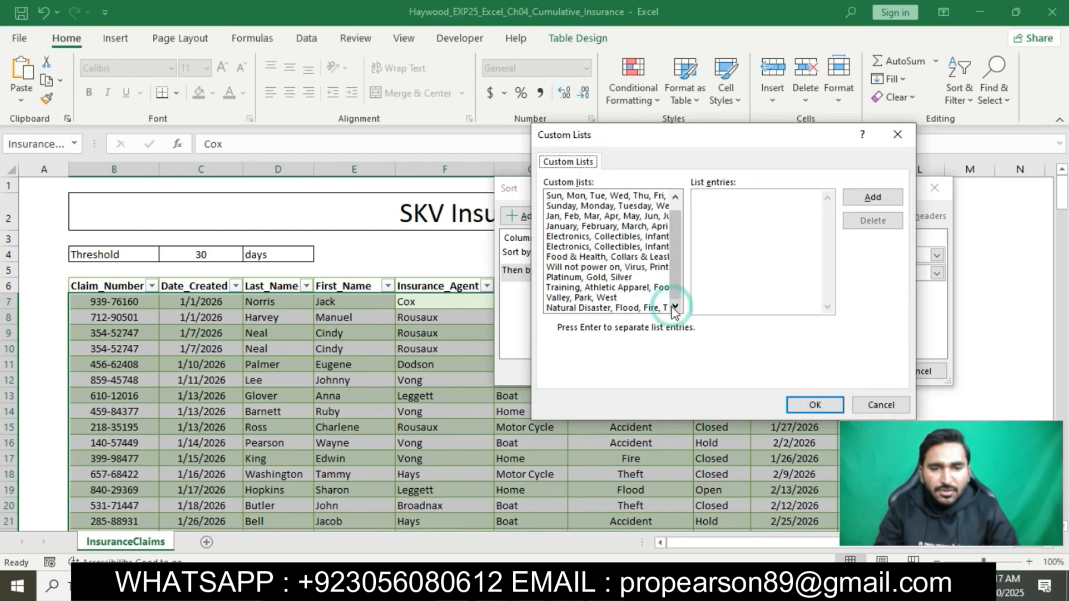
{"action": "left_click", "coordinate": [650, 309]}
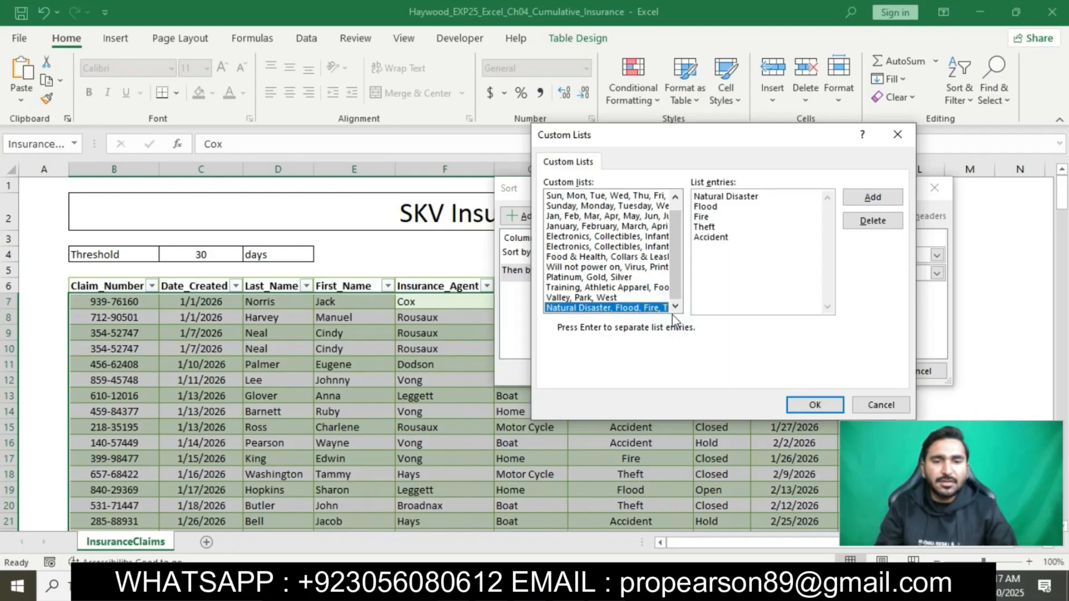
{"action": "left_click", "coordinate": [815, 405]}
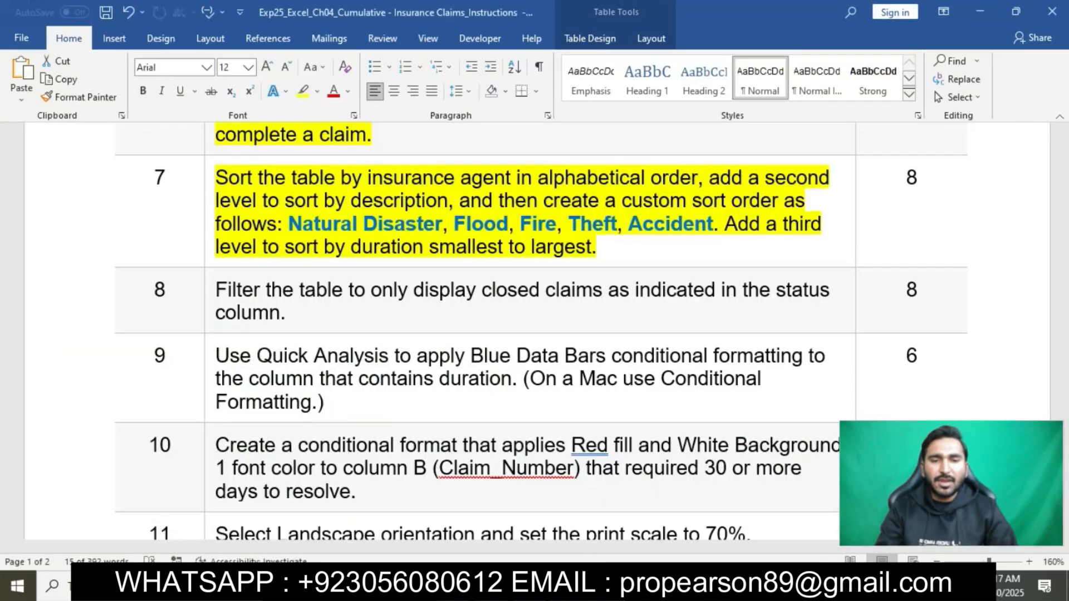
Select the third-level phrase in the Word instructions and, back in Excel, add Duration, Smallest to Largest, as the third level and apply the sort.
{"action": "key", "text": "alt+Tab"}
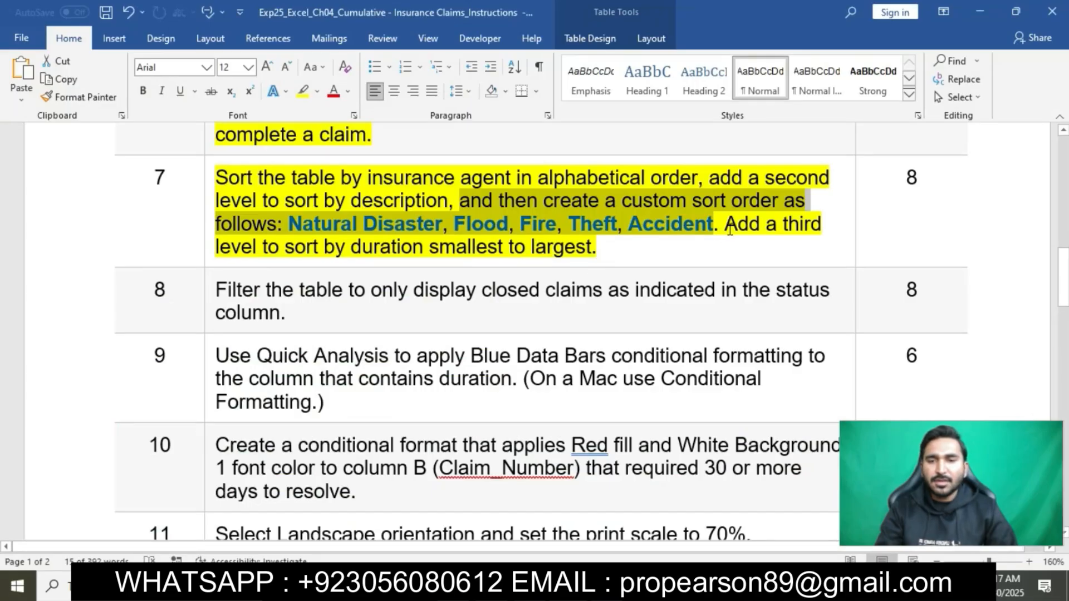
{"action": "left_click_drag", "start_coordinate": [730, 230], "coordinate": [742, 239]}
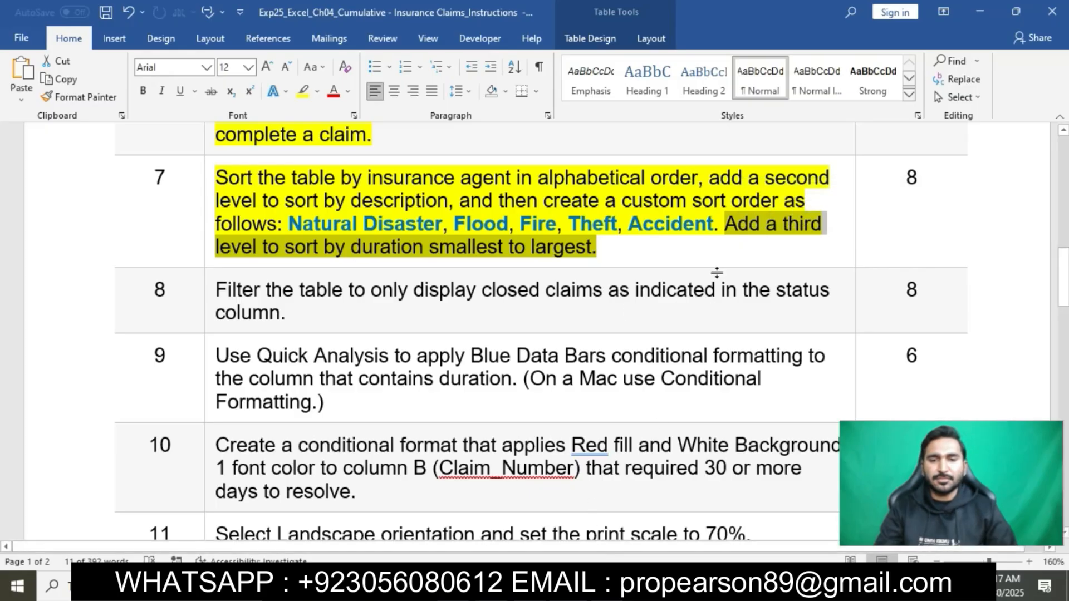
{"action": "left_click", "coordinate": [604, 586]}
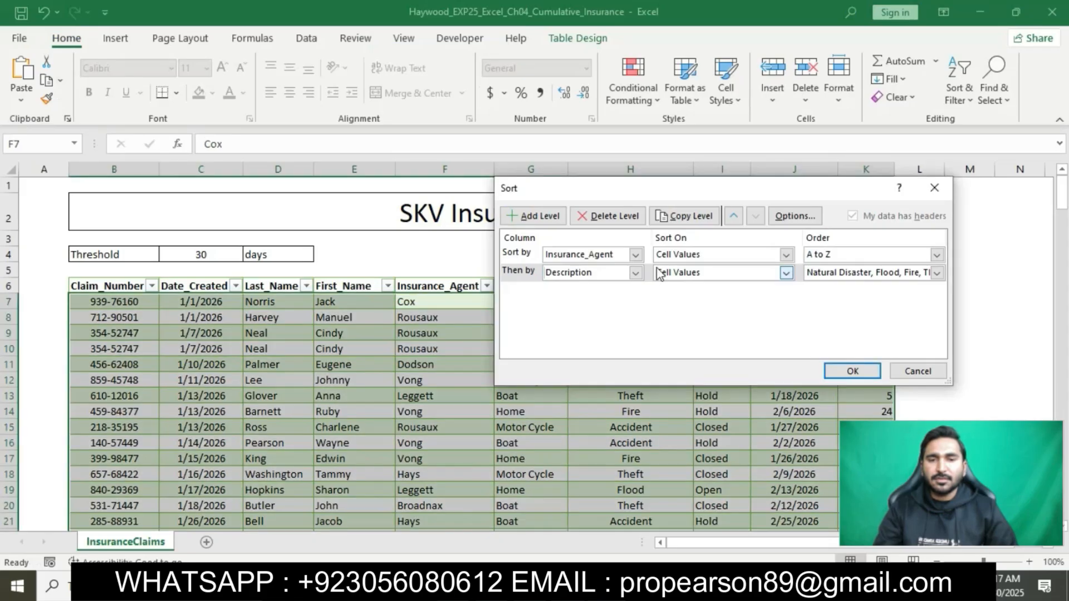
{"action": "left_click", "coordinate": [536, 217]}
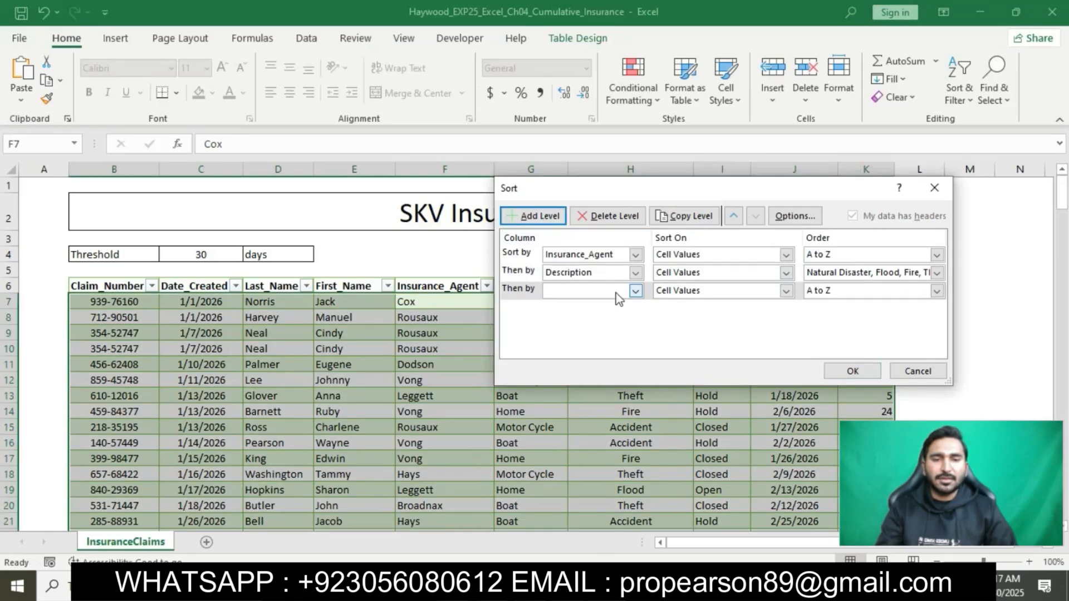
{"action": "left_click", "coordinate": [635, 292]}
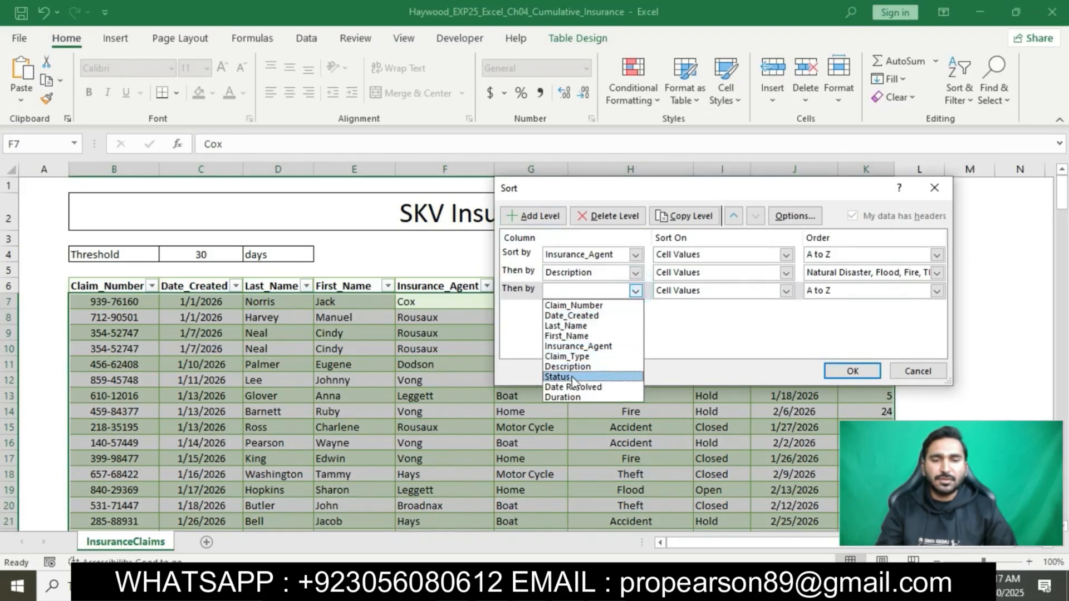
{"action": "left_click", "coordinate": [569, 398]}
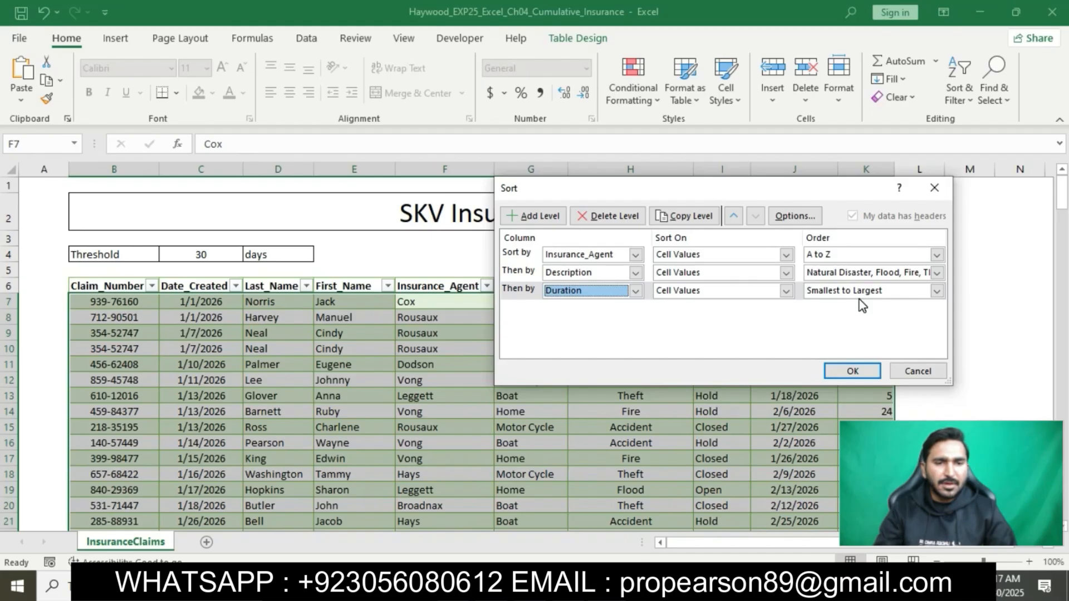
{"action": "left_click", "coordinate": [860, 372]}
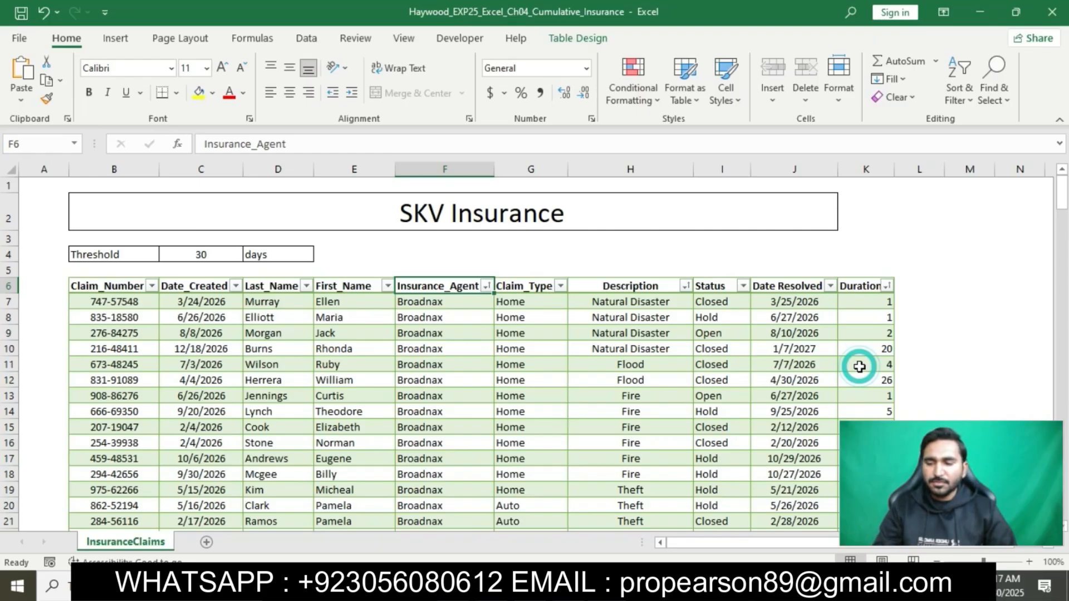
Switch to the Word instructions and highlight the step 8 text about filtering closed claims in yellow.
{"action": "left_click", "coordinate": [573, 586]}
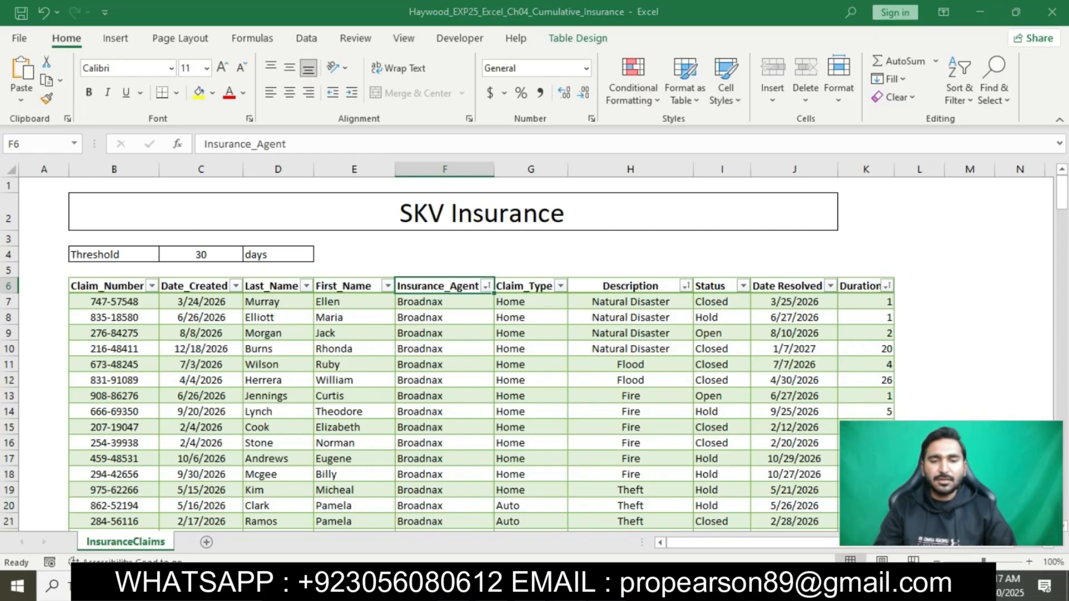
{"action": "left_click", "coordinate": [576, 236]}
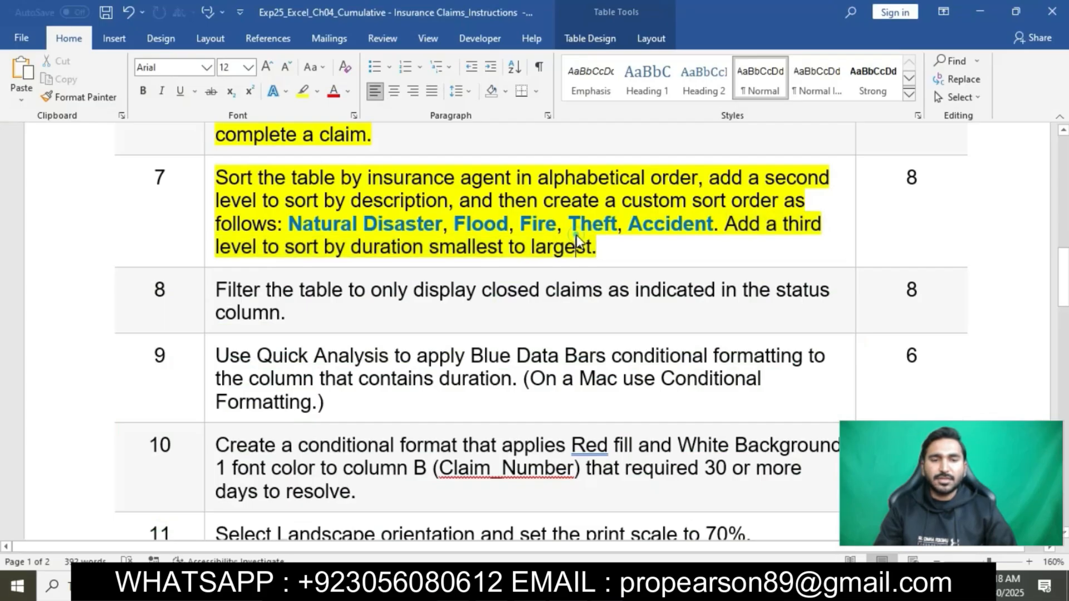
{"action": "scroll", "coordinate": [577, 237], "scroll_direction": "down", "scroll_amount": 3}
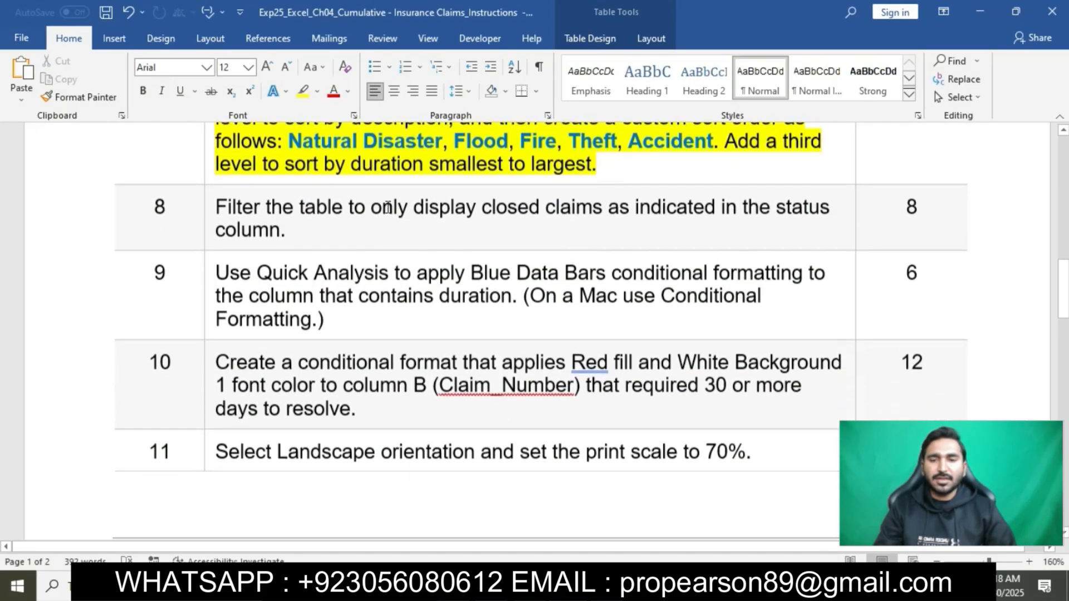
{"action": "left_click", "coordinate": [212, 214]}
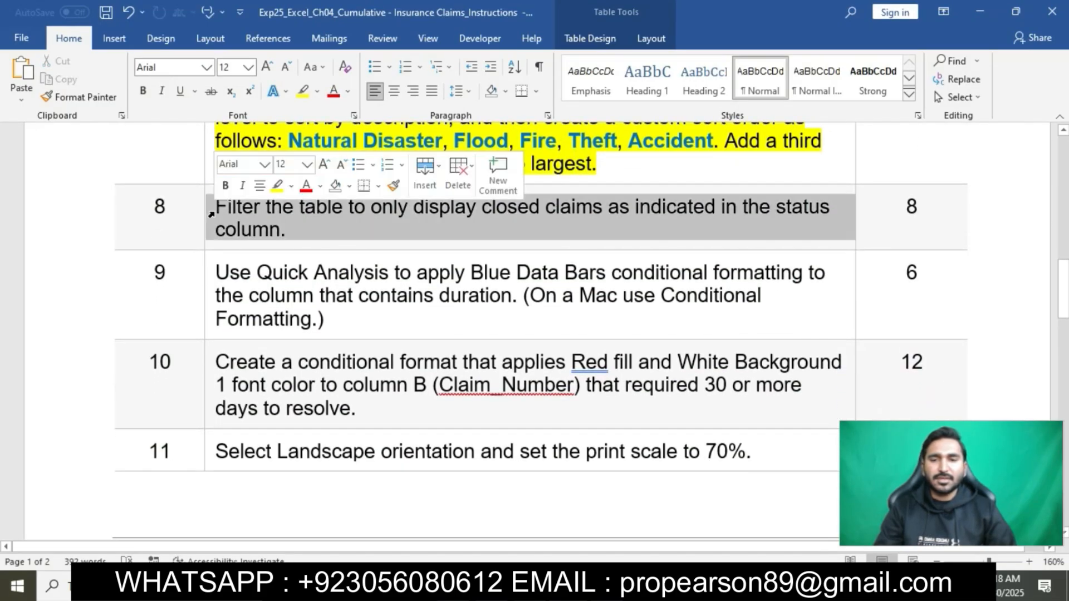
{"action": "left_click", "coordinate": [277, 185]}
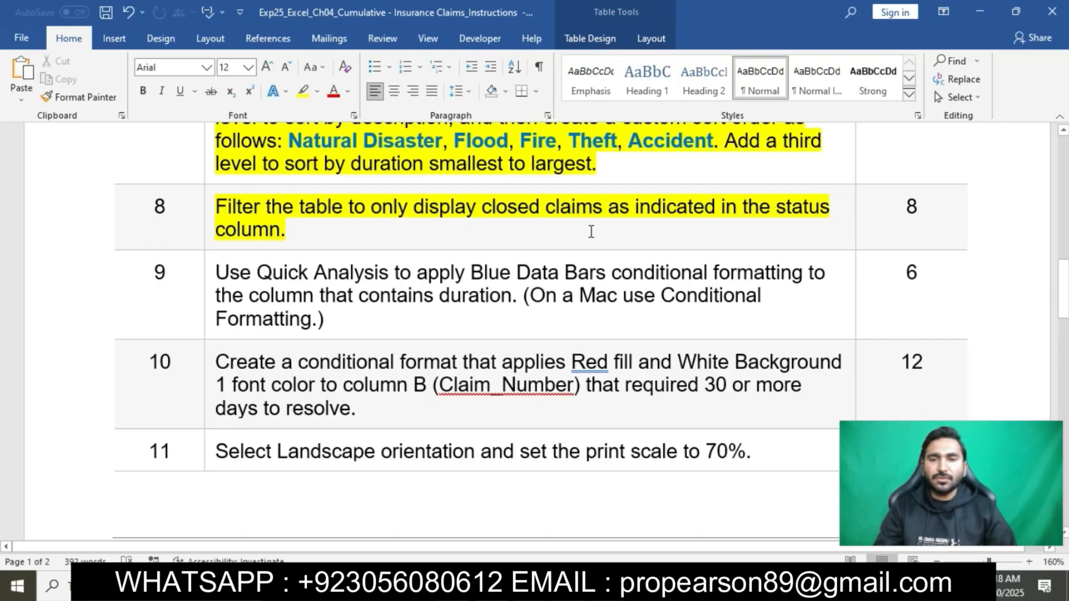
Return to Excel, filter the table's Status column to show only Closed claims, and look through the filtered rows.
{"action": "left_click", "coordinate": [627, 586]}
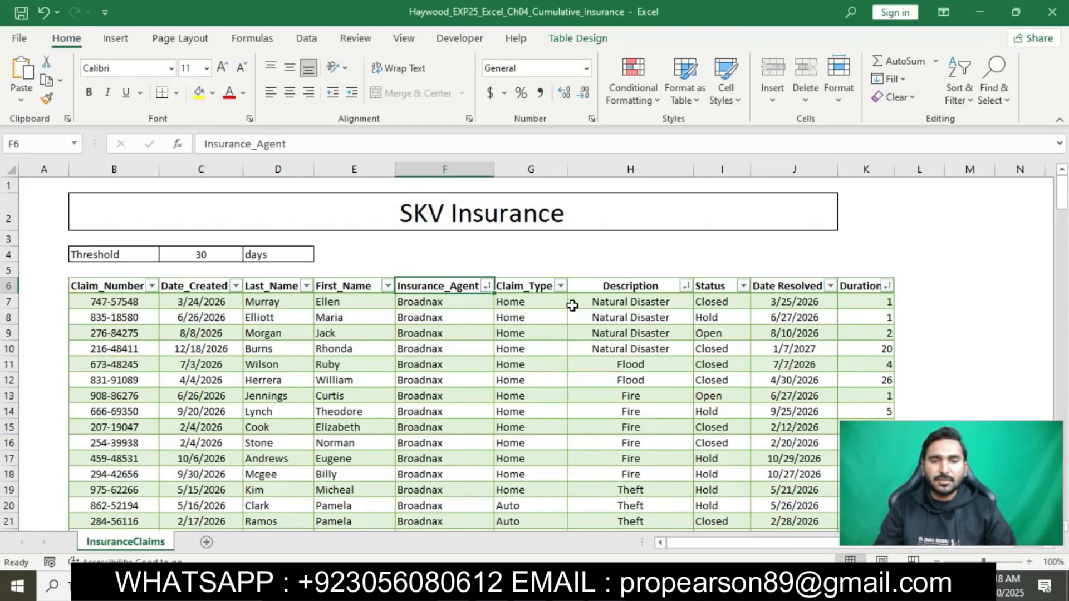
{"action": "scroll", "coordinate": [488, 379], "scroll_direction": "down", "scroll_amount": 1}
{"action": "scroll", "coordinate": [488, 379], "scroll_direction": "down", "scroll_amount": 1}
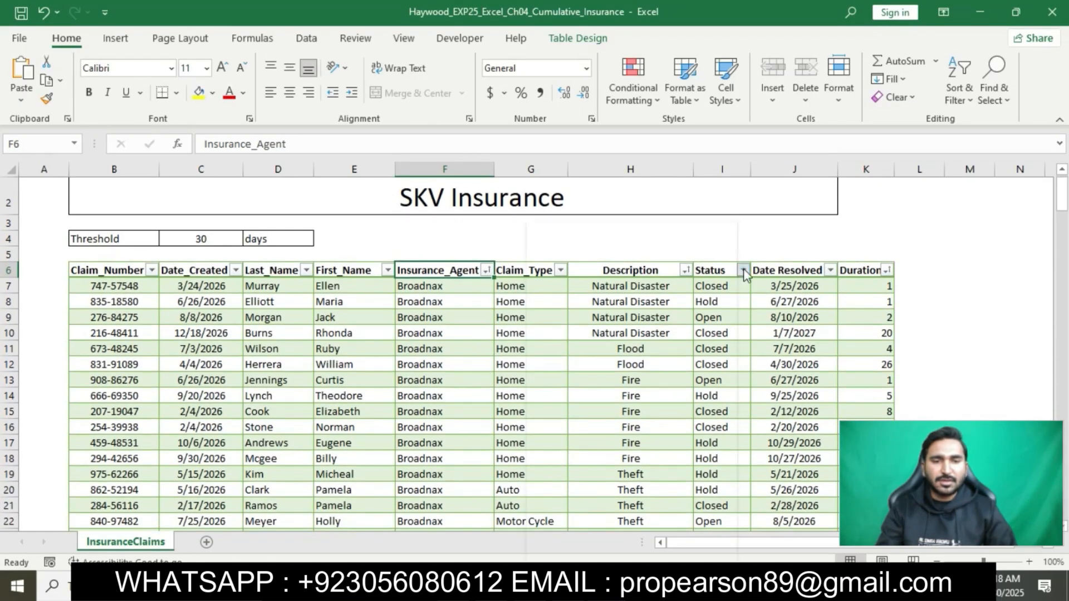
{"action": "left_click", "coordinate": [743, 270]}
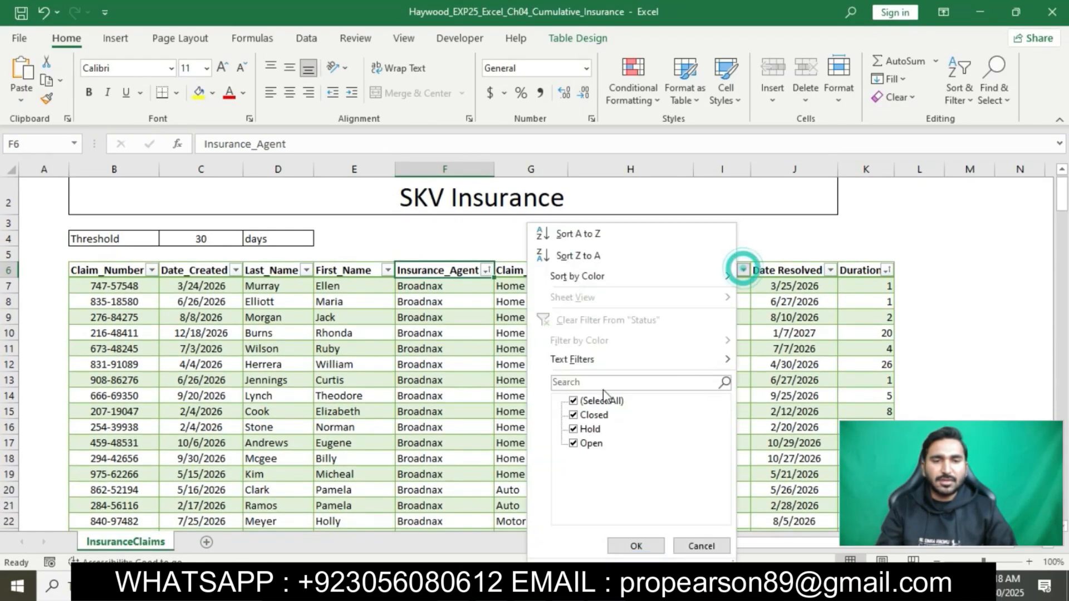
{"action": "left_click", "coordinate": [574, 401]}
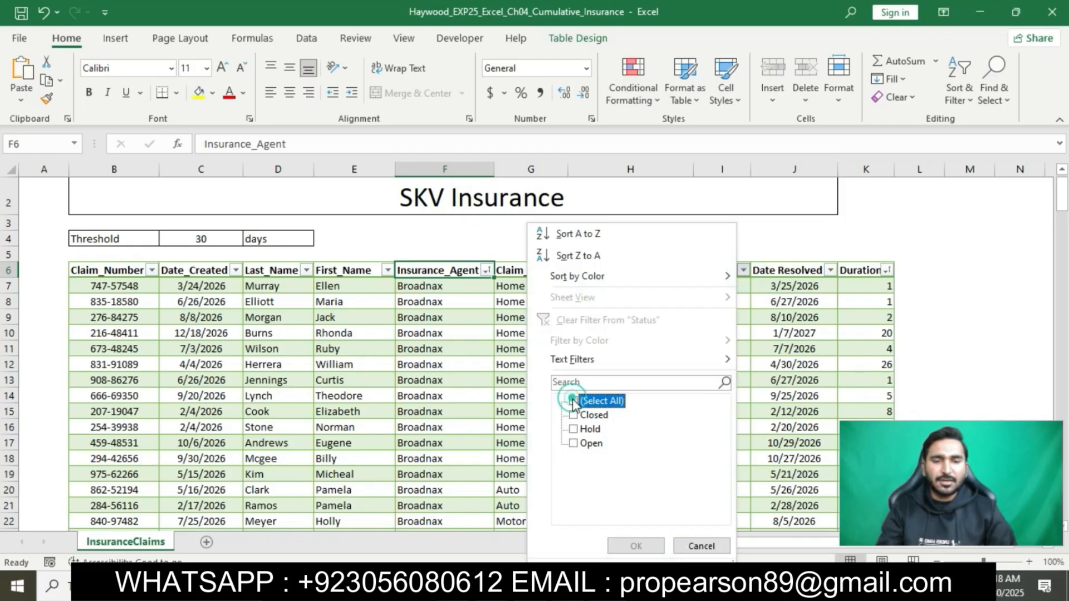
{"action": "left_click", "coordinate": [573, 415]}
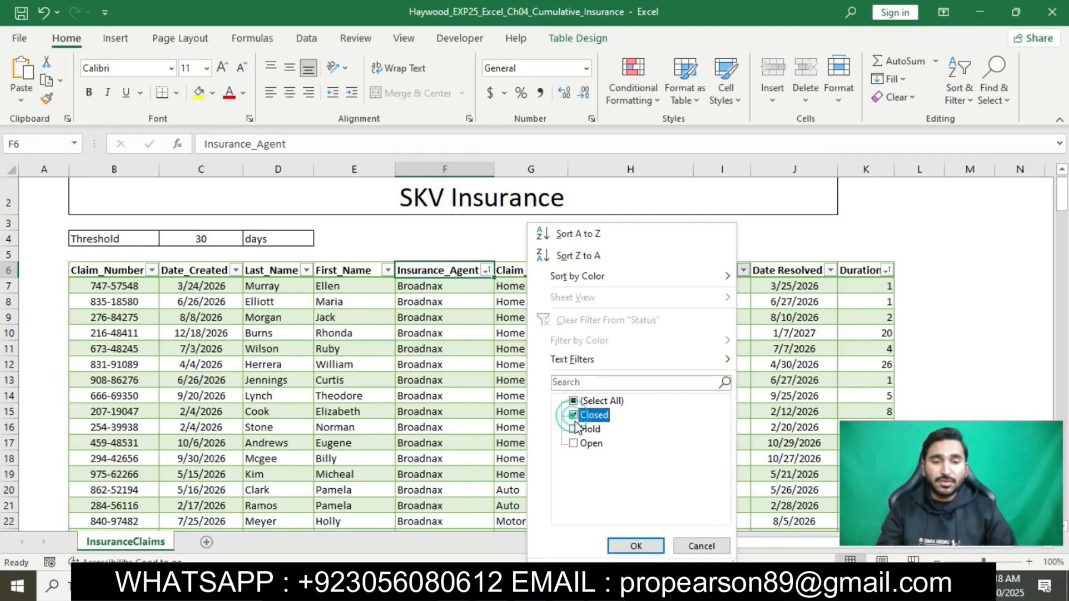
{"action": "left_click", "coordinate": [634, 546]}
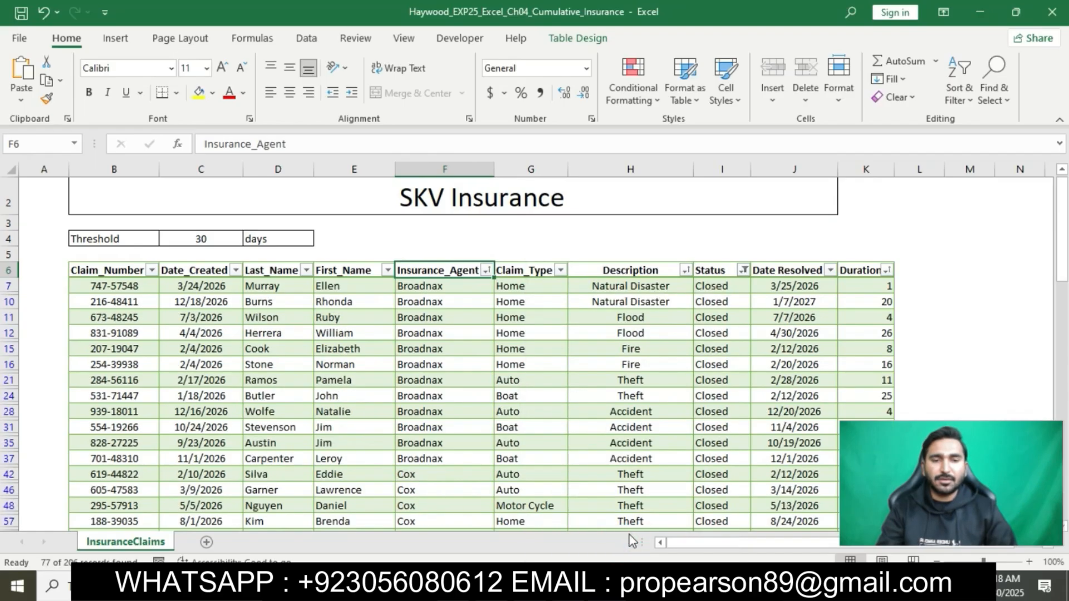
{"action": "scroll", "coordinate": [668, 463], "scroll_direction": "down", "scroll_amount": 18}
{"action": "scroll", "coordinate": [668, 463], "scroll_direction": "down", "scroll_amount": 8}
{"action": "scroll", "coordinate": [668, 462], "scroll_direction": "up", "scroll_amount": 20}
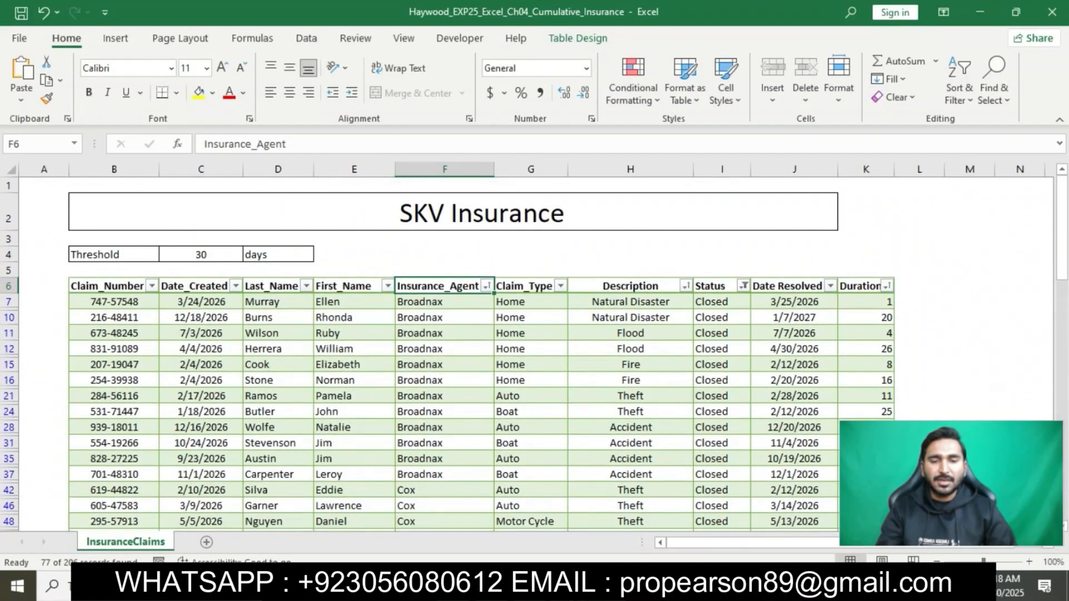
Switch to the Word instructions, highlight the step 9 text in yellow, and select its phrase about Blue Data Bars on the duration column.
{"action": "key", "text": "alt+Tab"}
{"action": "scroll", "coordinate": [569, 205], "scroll_direction": "down", "scroll_amount": 1}
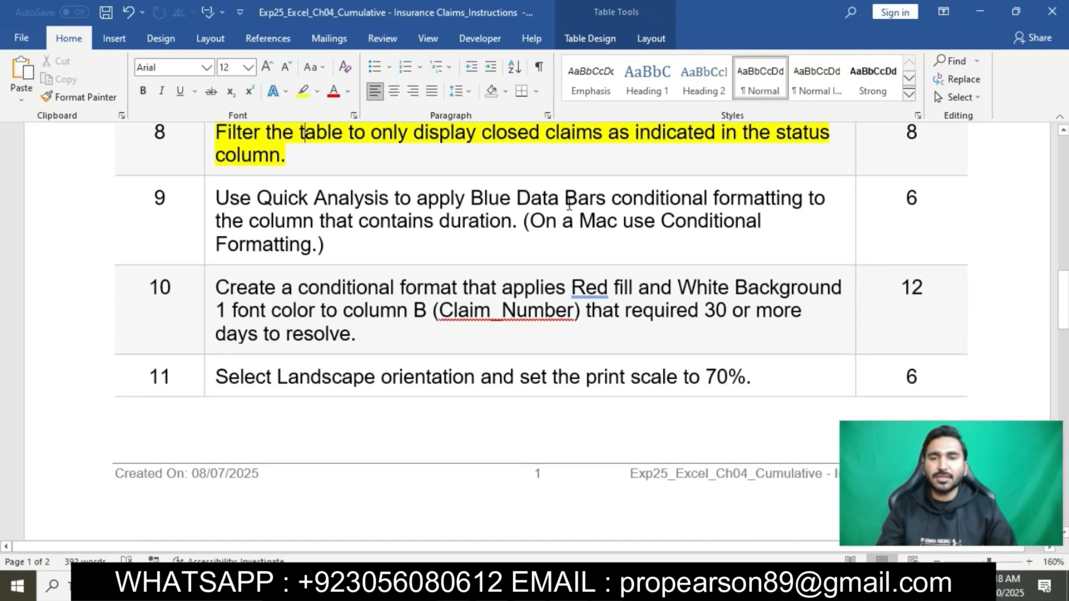
{"action": "left_click", "coordinate": [210, 202]}
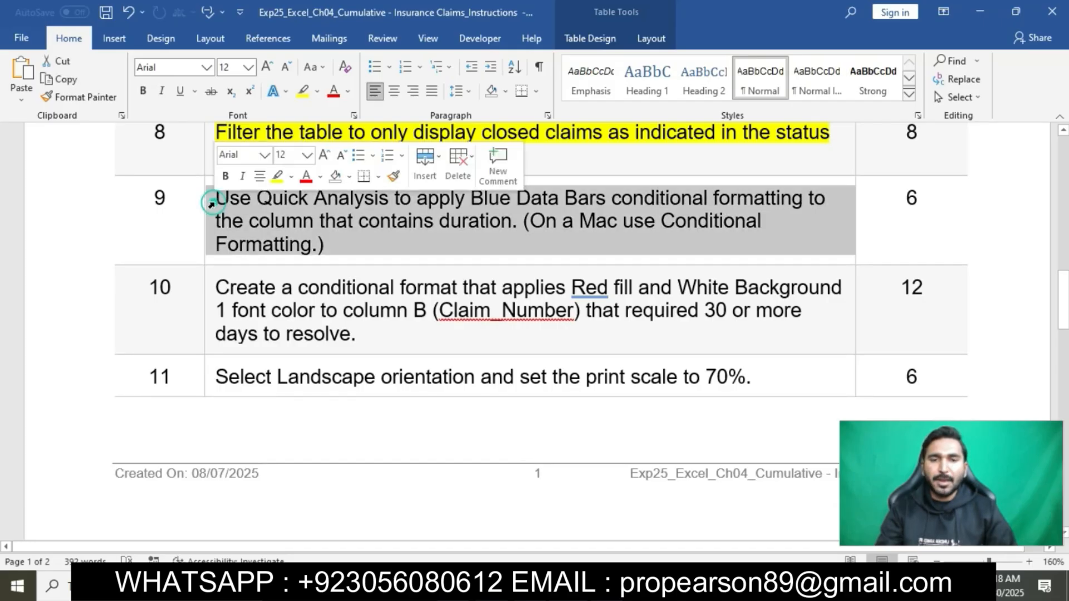
{"action": "left_click", "coordinate": [277, 176]}
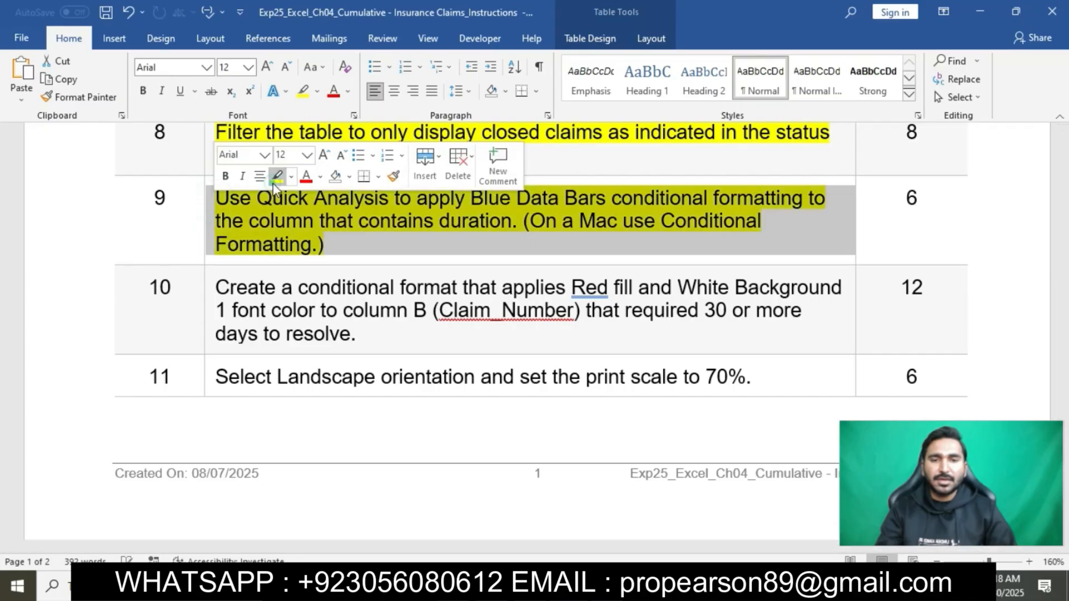
{"action": "left_click", "coordinate": [314, 226]}
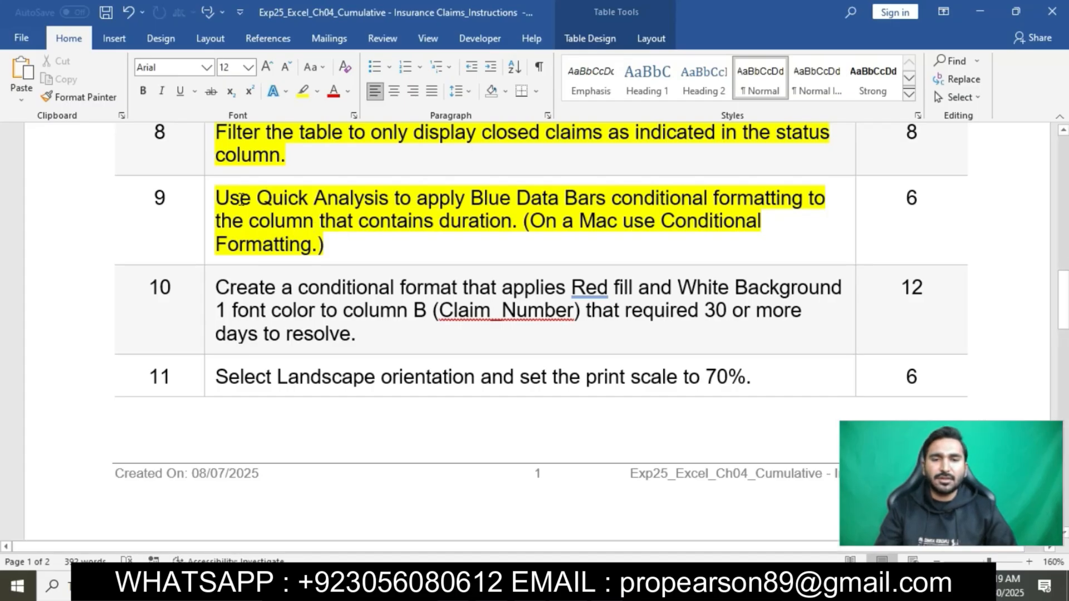
{"action": "left_click_drag", "start_coordinate": [221, 197], "coordinate": [504, 235]}
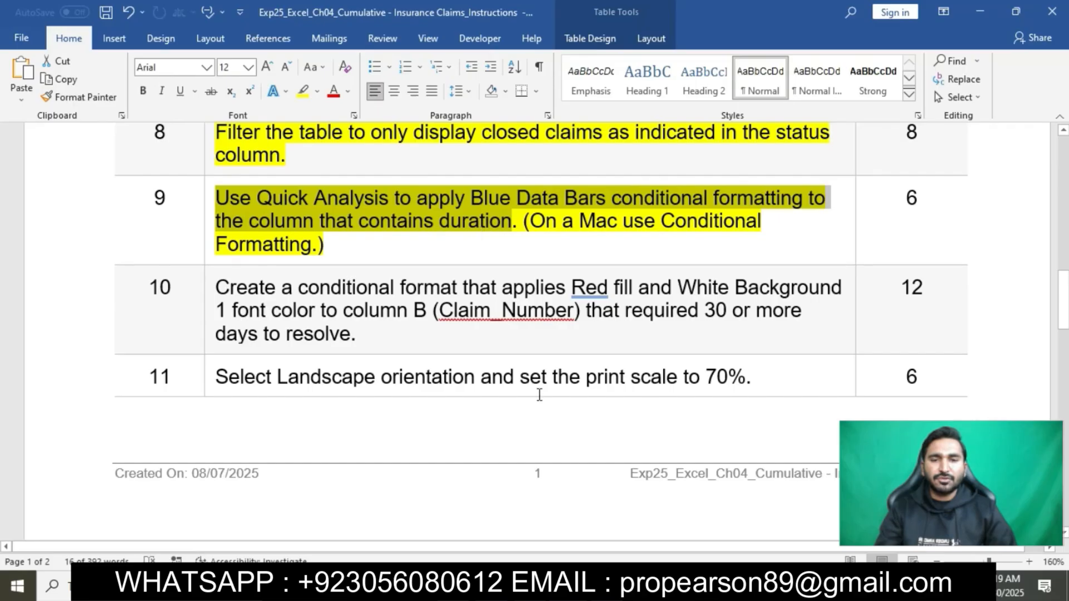
Return to Excel, select the Duration data from K7 to K212, and switch to the Word instructions to recheck step 9.
{"action": "key", "text": "alt+Tab"}
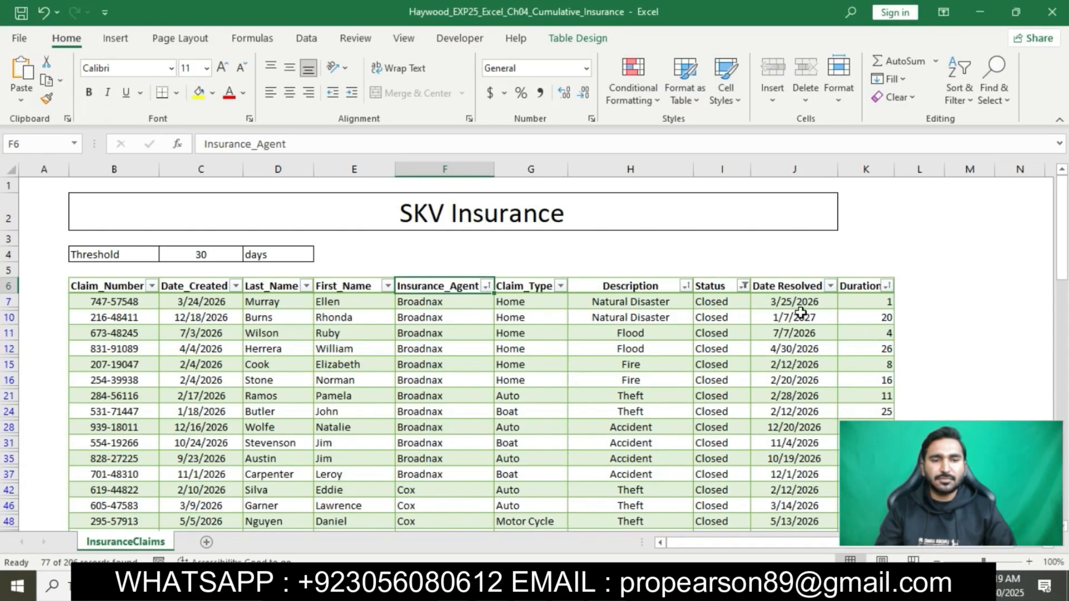
{"action": "left_click", "coordinate": [862, 299]}
{"action": "left_click_drag", "start_coordinate": [862, 299], "coordinate": [864, 485]}
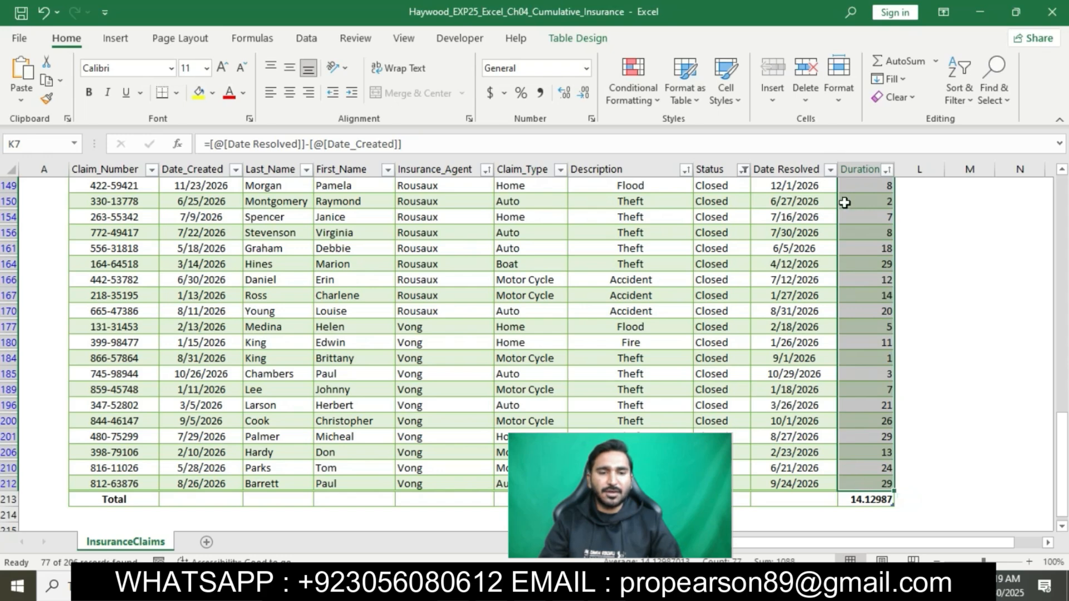
{"action": "scroll", "coordinate": [845, 203], "scroll_direction": "up", "scroll_amount": 20}
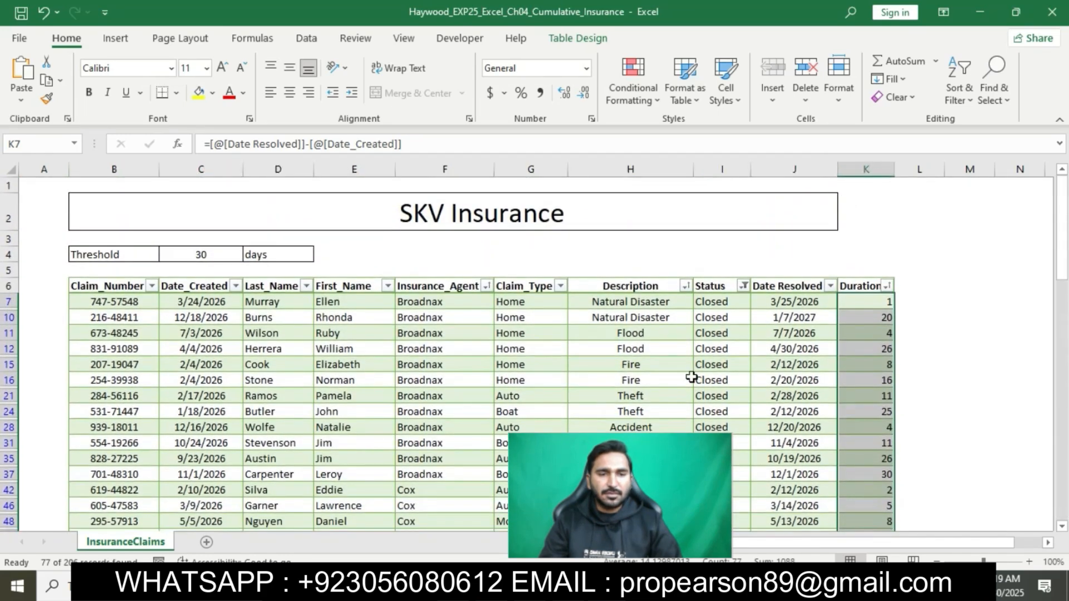
{"action": "key", "text": "alt+Tab"}
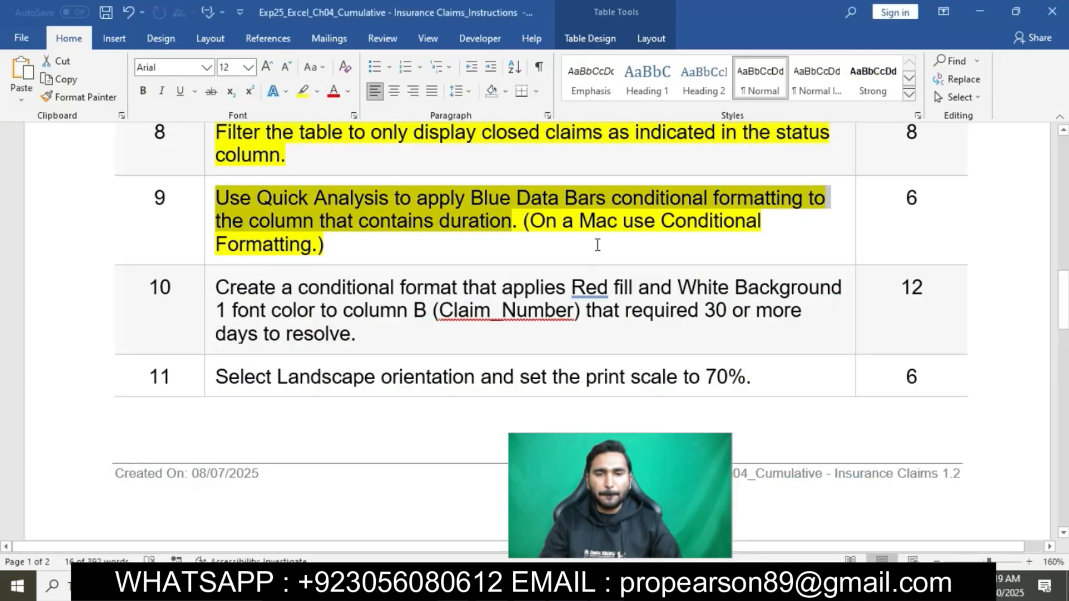
Select step 9's Blue Data Bars phrase, switch to Excel, and apply solid-fill blue data bars to the selected Duration data.
{"action": "left_click", "coordinate": [425, 201]}
{"action": "left_click_drag", "start_coordinate": [422, 200], "coordinate": [621, 204]}
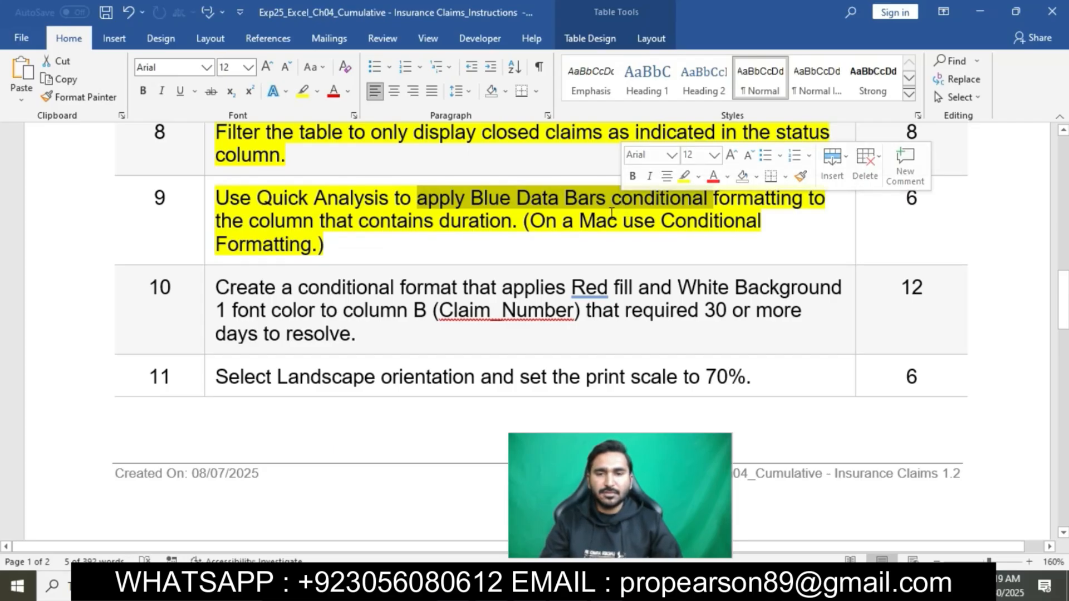
{"action": "key", "text": "alt+Tab"}
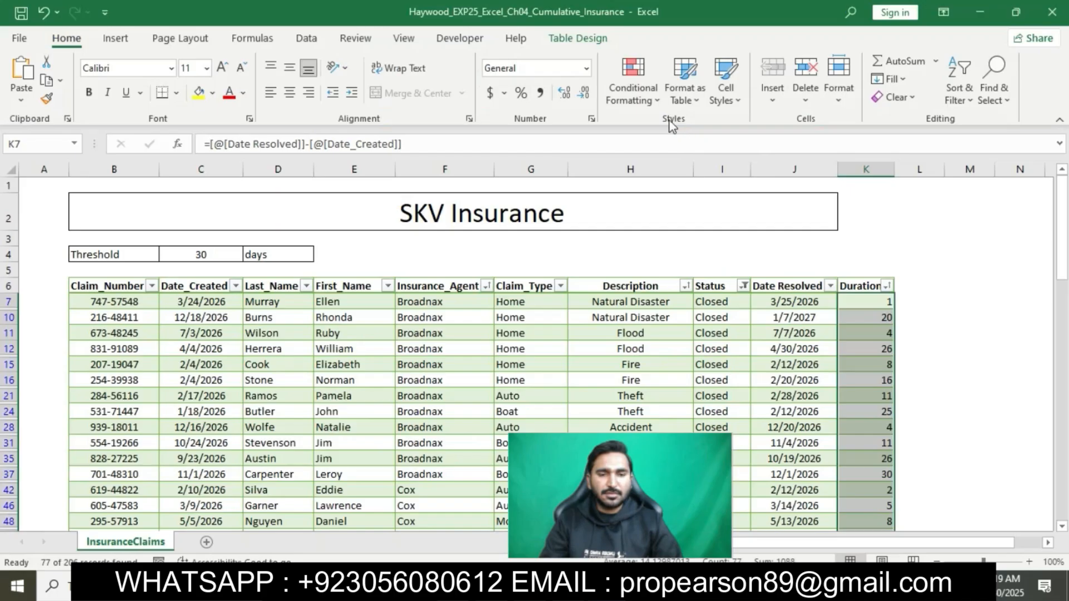
{"action": "left_click", "coordinate": [659, 106]}
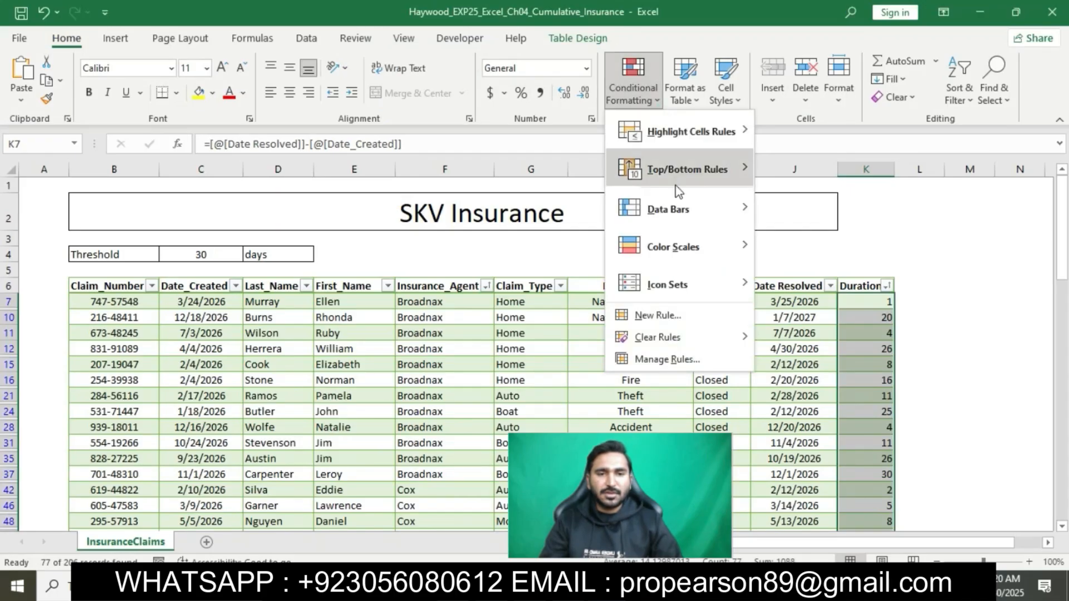
{"action": "mouse_move", "coordinate": [691, 209]}
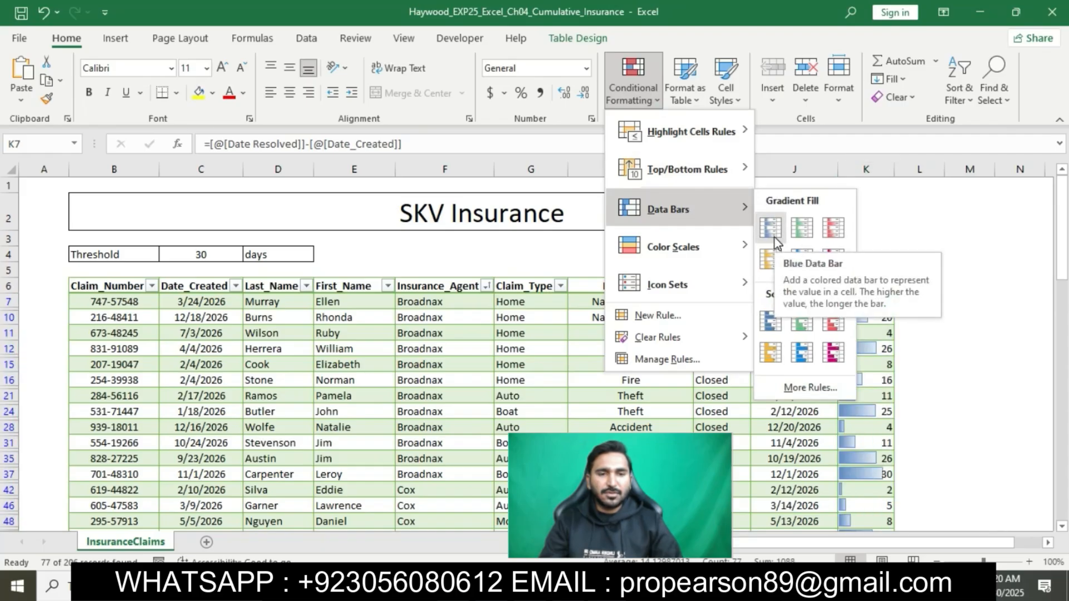
{"action": "left_click", "coordinate": [768, 332]}
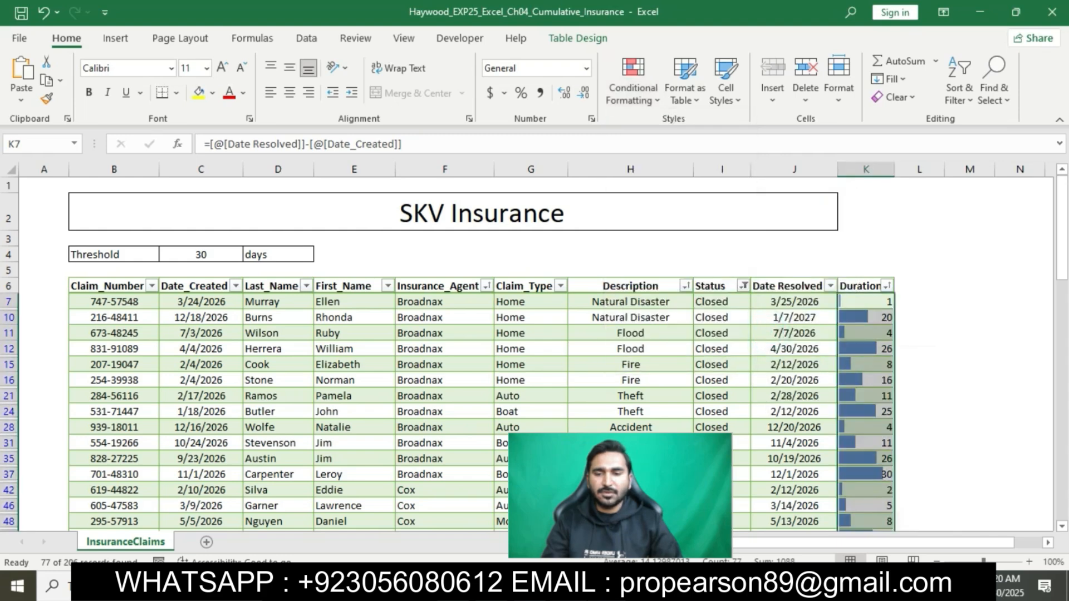
Switch to the Word instructions and look through the remaining steps and the project description.
{"action": "key", "text": "alt+Tab"}
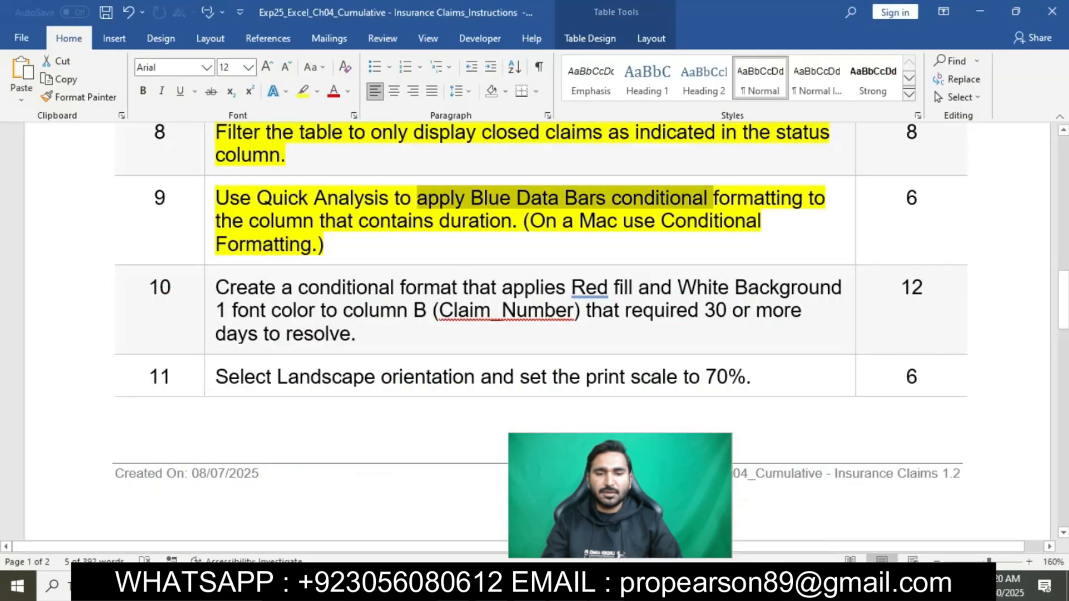
{"action": "left_click", "coordinate": [596, 227]}
{"action": "scroll", "coordinate": [596, 227], "scroll_direction": "down", "scroll_amount": 8}
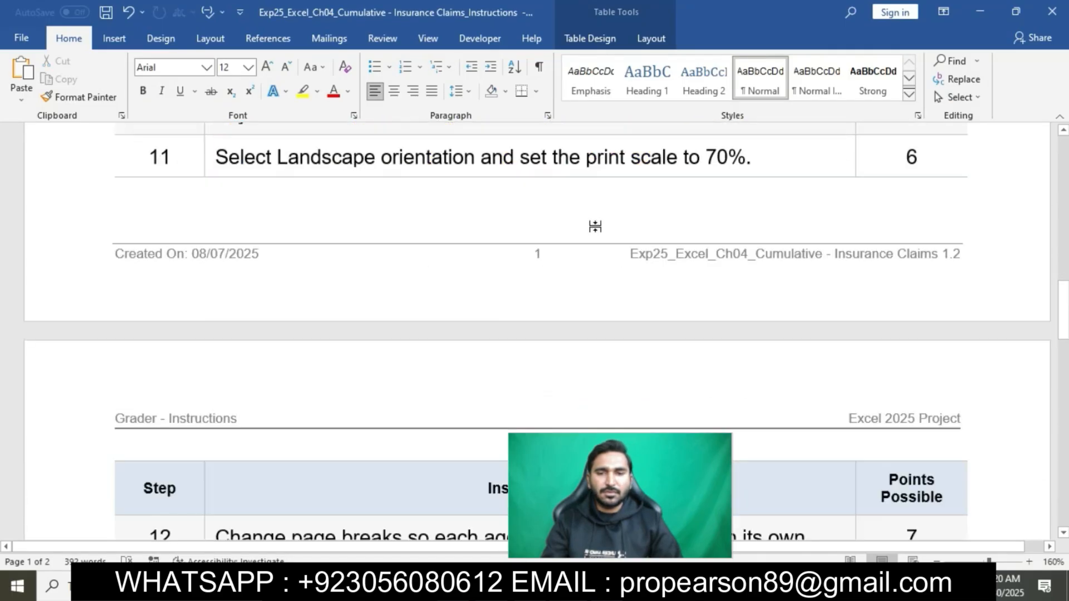
{"action": "scroll", "coordinate": [597, 227], "scroll_direction": "down", "scroll_amount": 10}
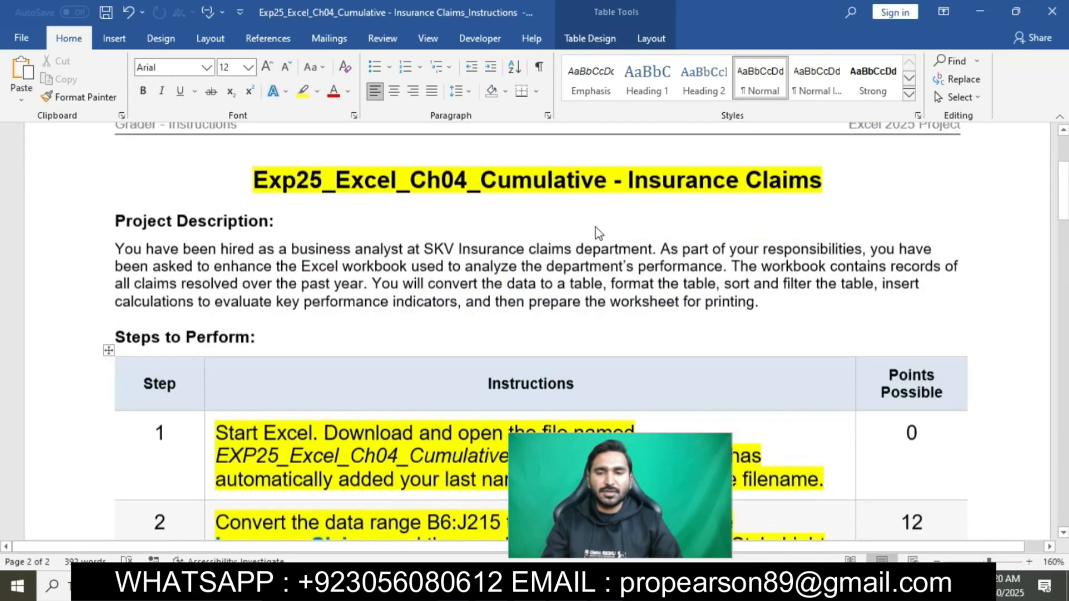
{"action": "scroll", "coordinate": [599, 233], "scroll_direction": "up", "scroll_amount": 3}
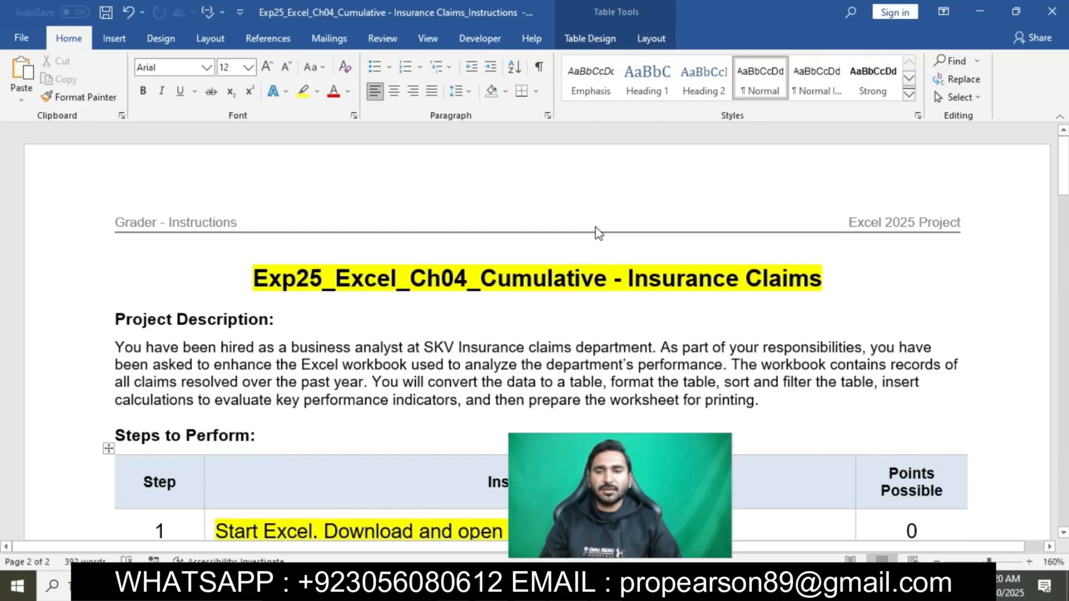